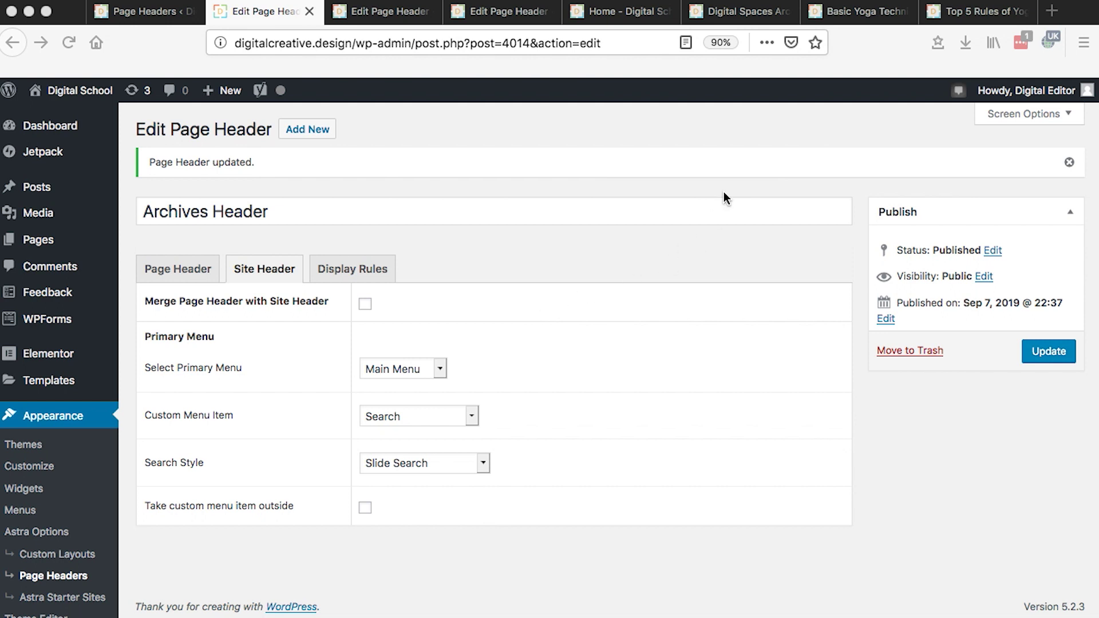
# - Examine the page headers on the Digital Spaces archive and the Basic Yoga Techniques for Beginners and Top 5 Rules of Yoga posts
pyautogui.click(727, 15)
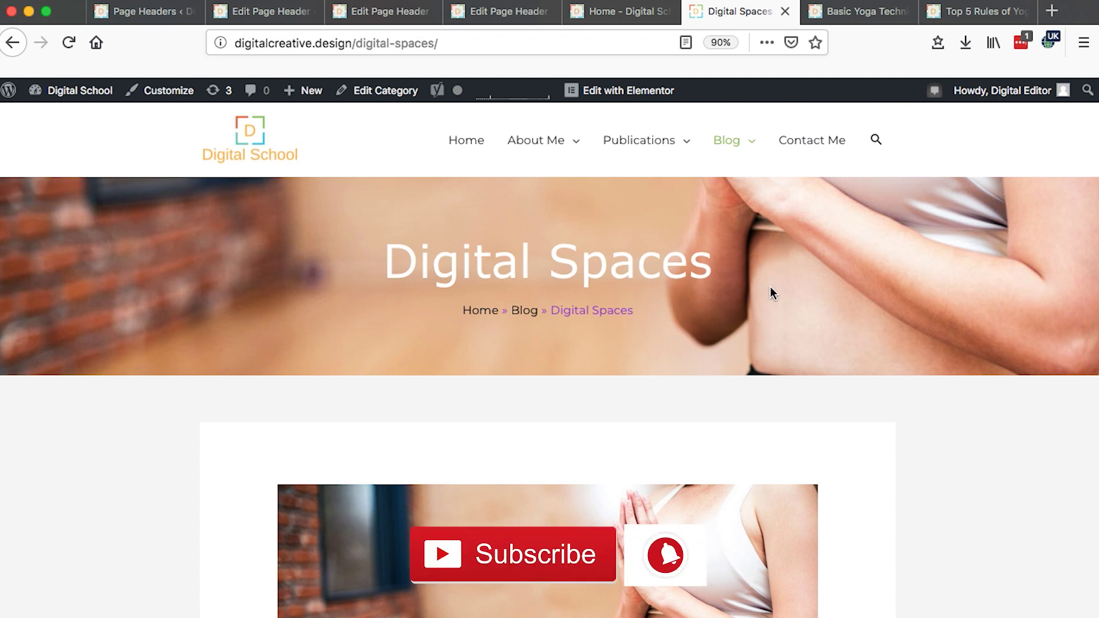
pyautogui.click(834, 16)
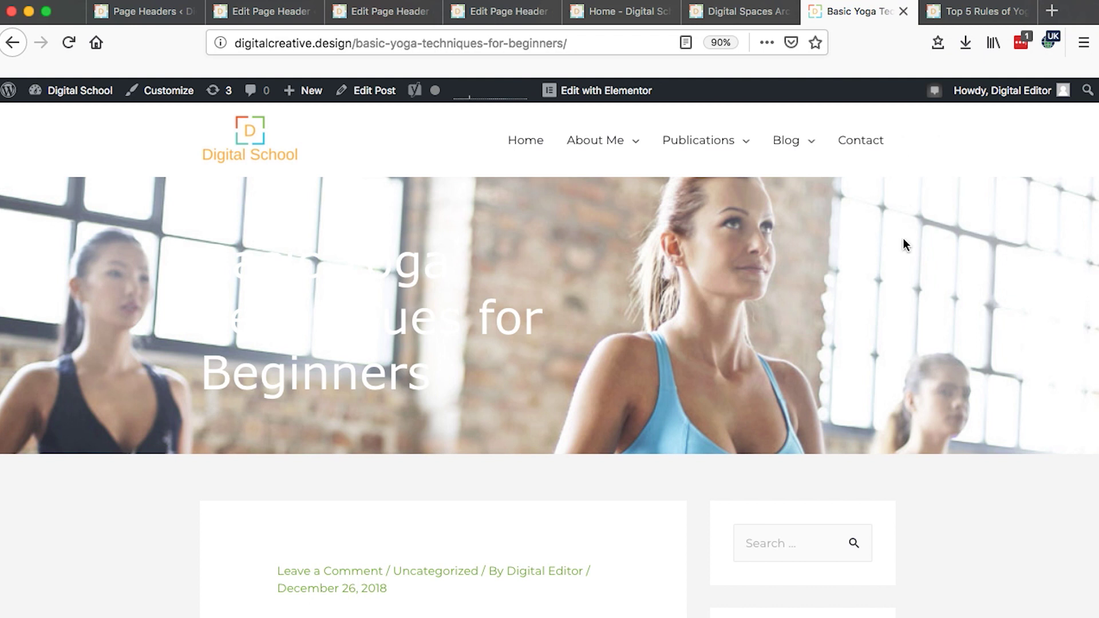
pyautogui.scroll(1, 903, 245)
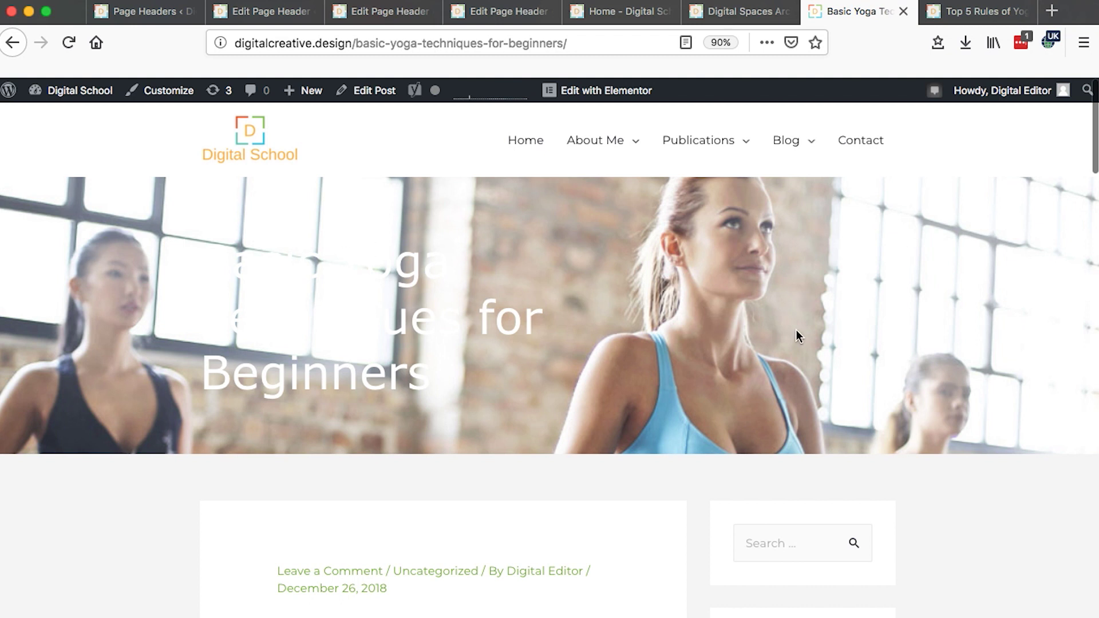
pyautogui.scroll(-4, 861, 330)
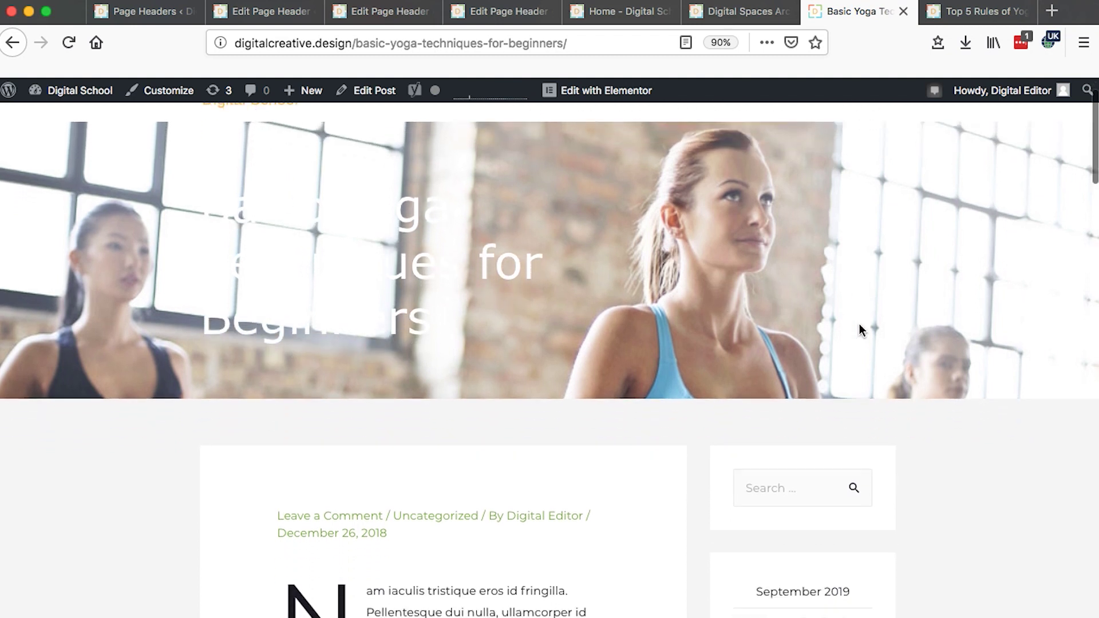
pyautogui.hotkey('ctrl', 'Tab')
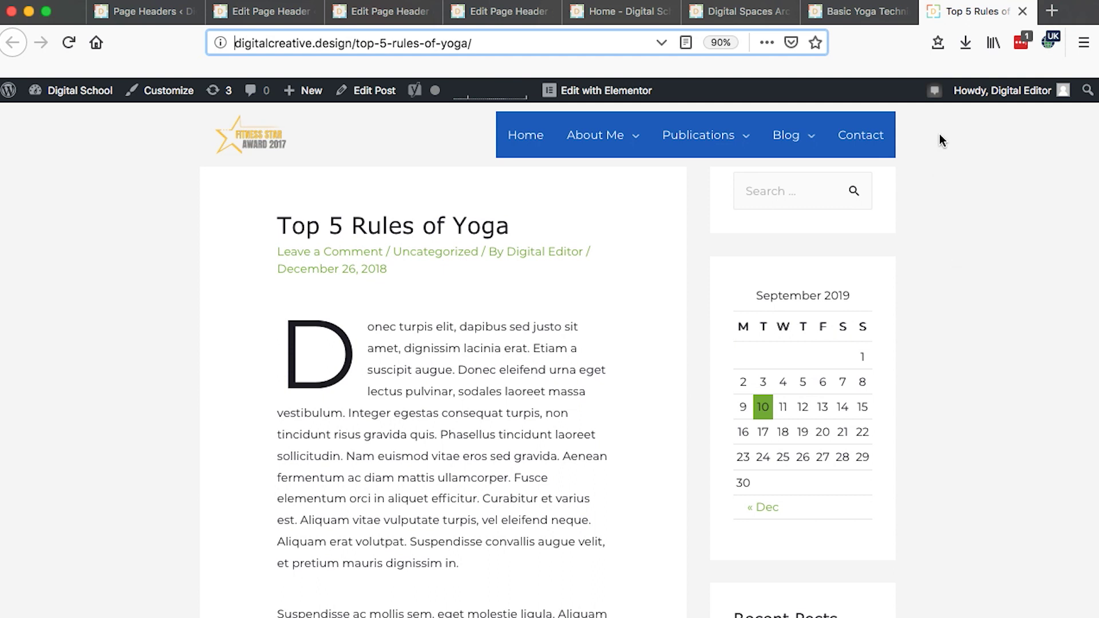
pyautogui.scroll(-10, 955, 338)
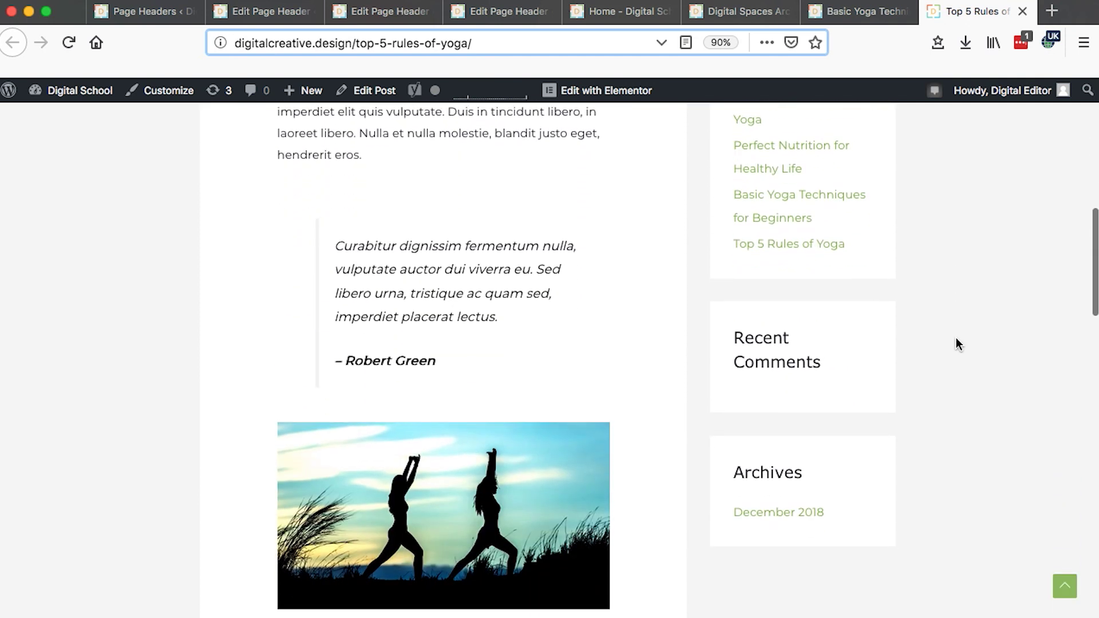
pyautogui.scroll(5, 956, 338)
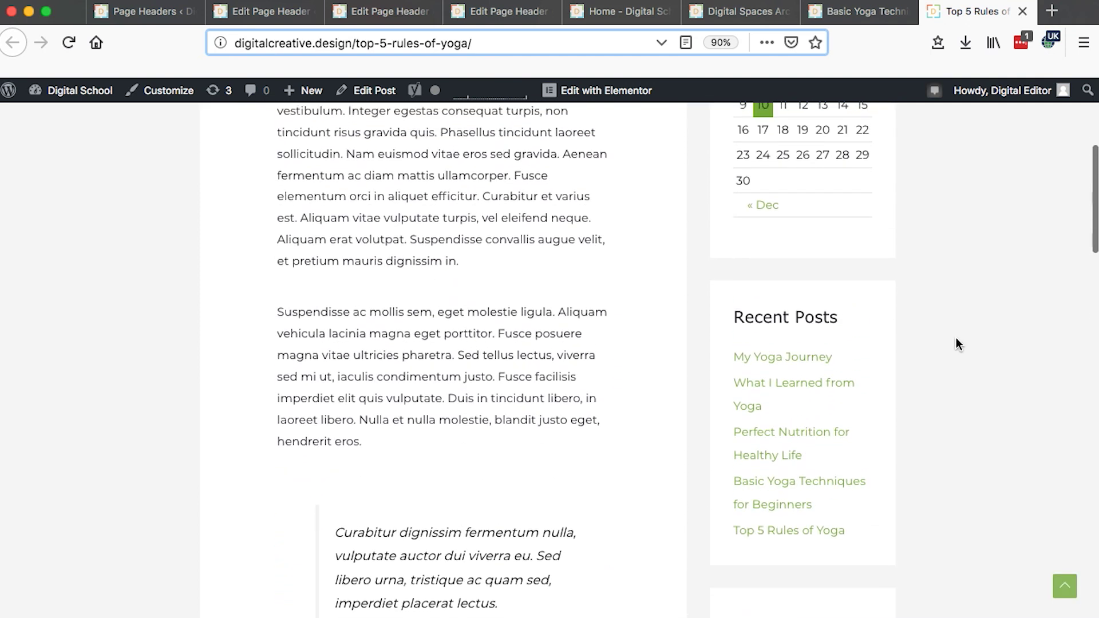
pyautogui.scroll(5, 955, 339)
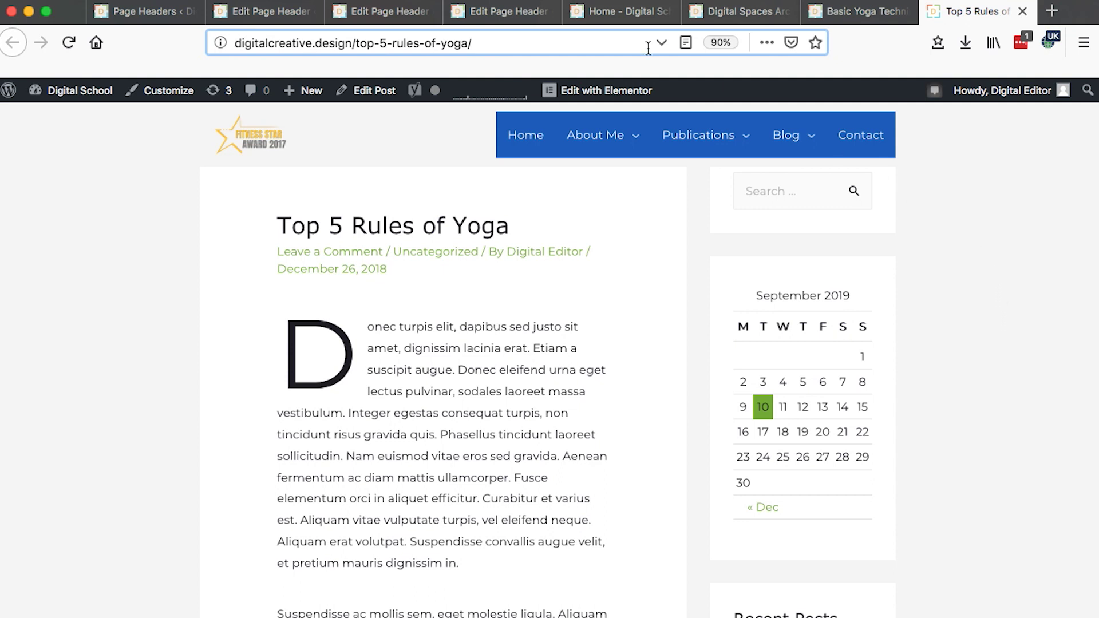
# - Compare the home page header with the headers of the Digital Spaces archive and the two yoga posts
pyautogui.click(618, 12)
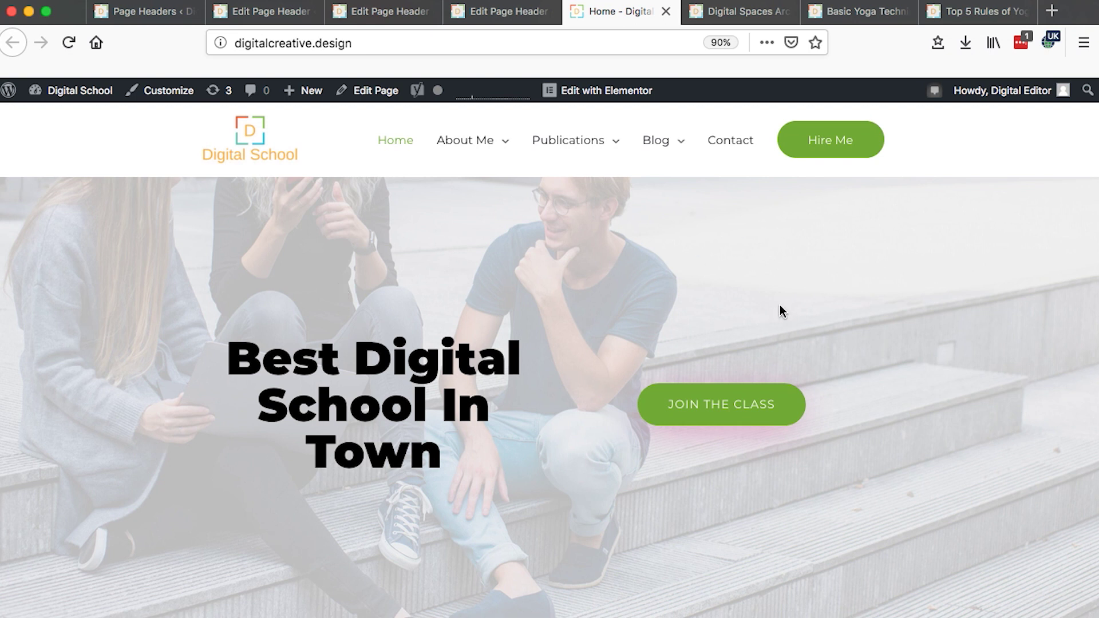
pyautogui.click(738, 12)
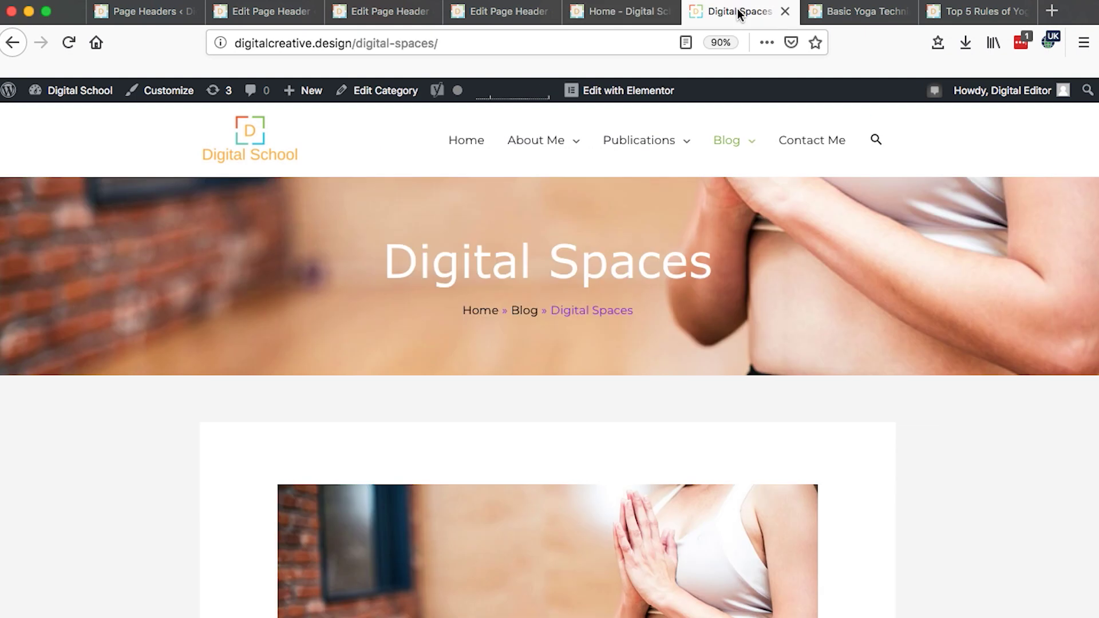
pyautogui.click(851, 15)
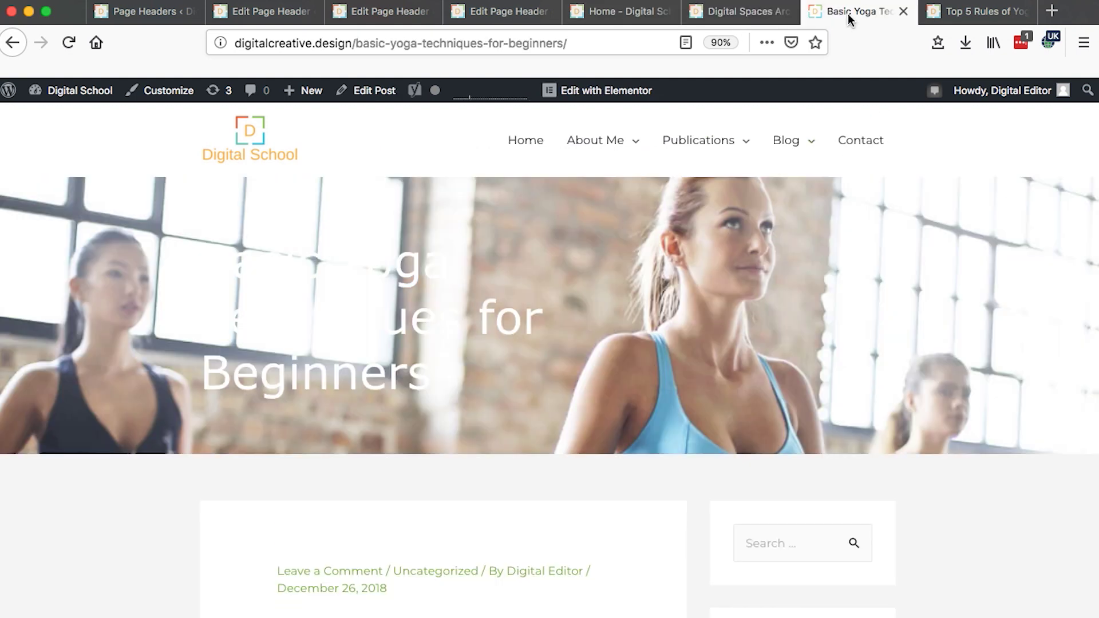
pyautogui.click(976, 18)
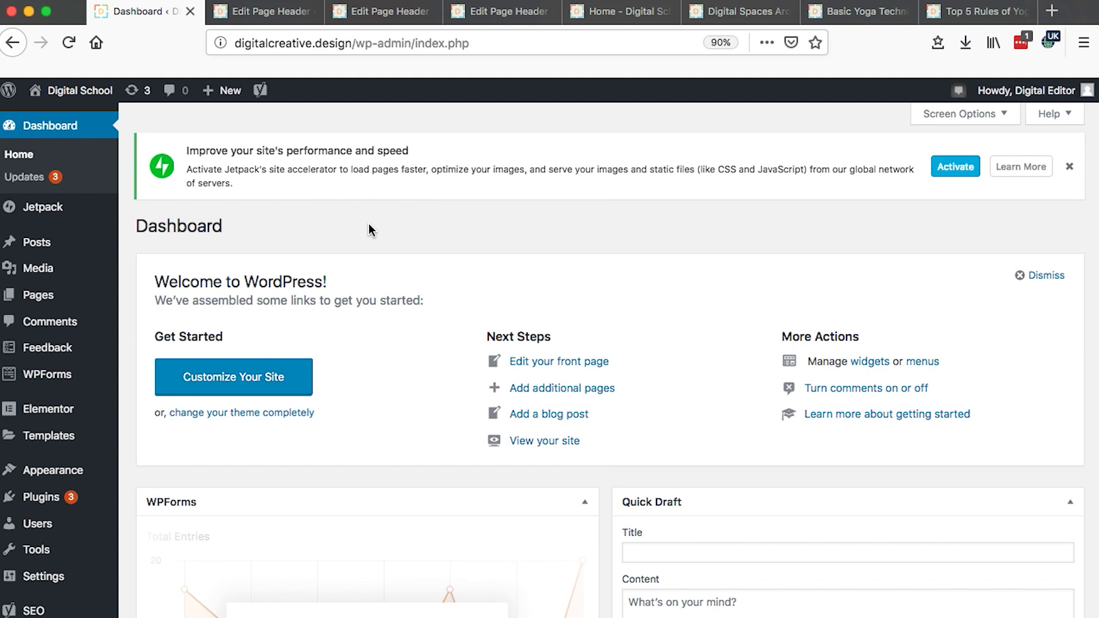
# - Open gotechug.com/astra in a new browser tab and review the Astra pricing packages
pyautogui.click(1051, 11)
pyautogui.write('gotechug.com/')
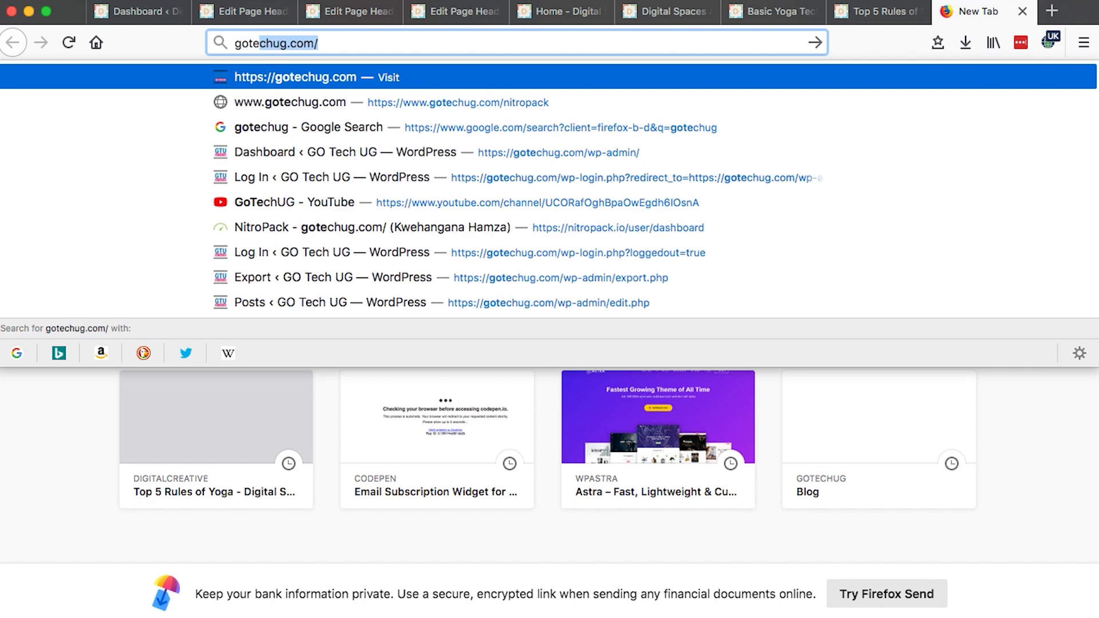
pyautogui.press('Right')
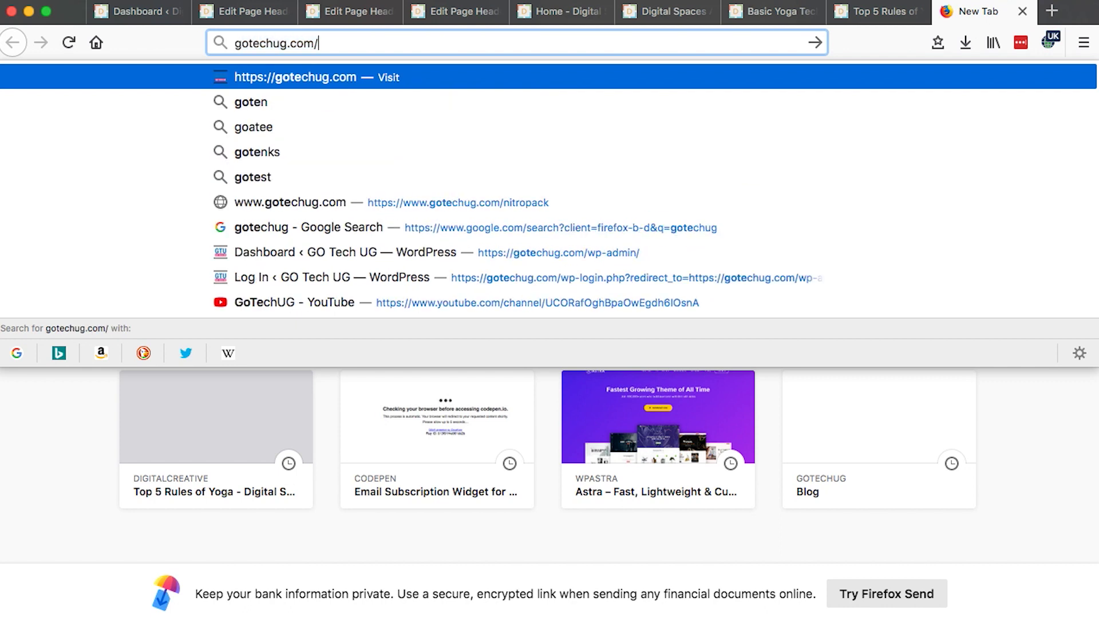
pyautogui.write('astra')
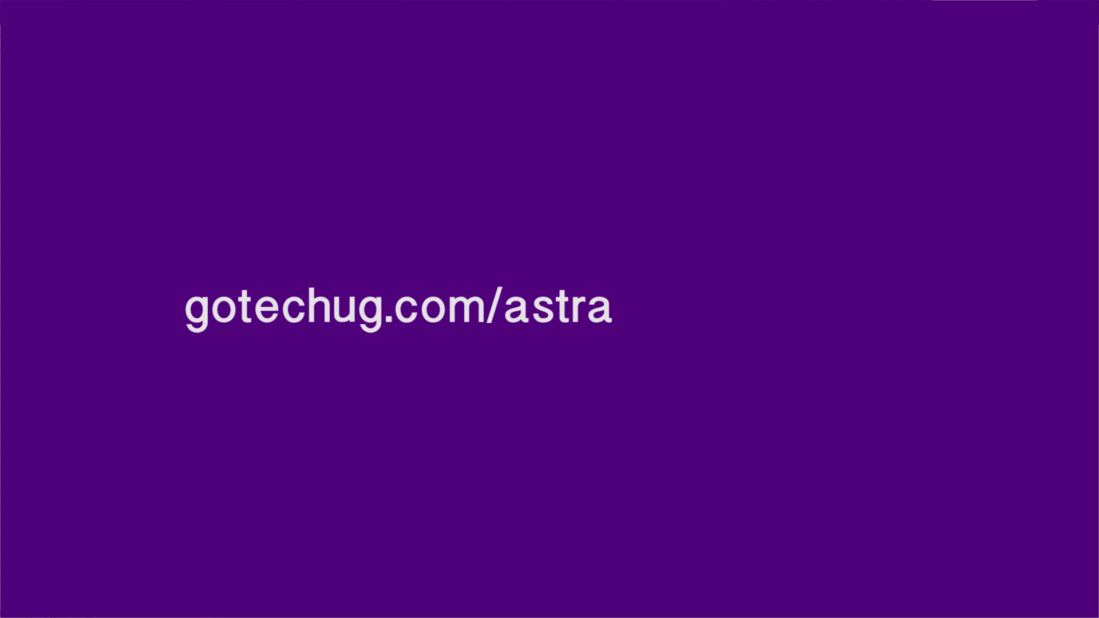
pyautogui.press('Return')
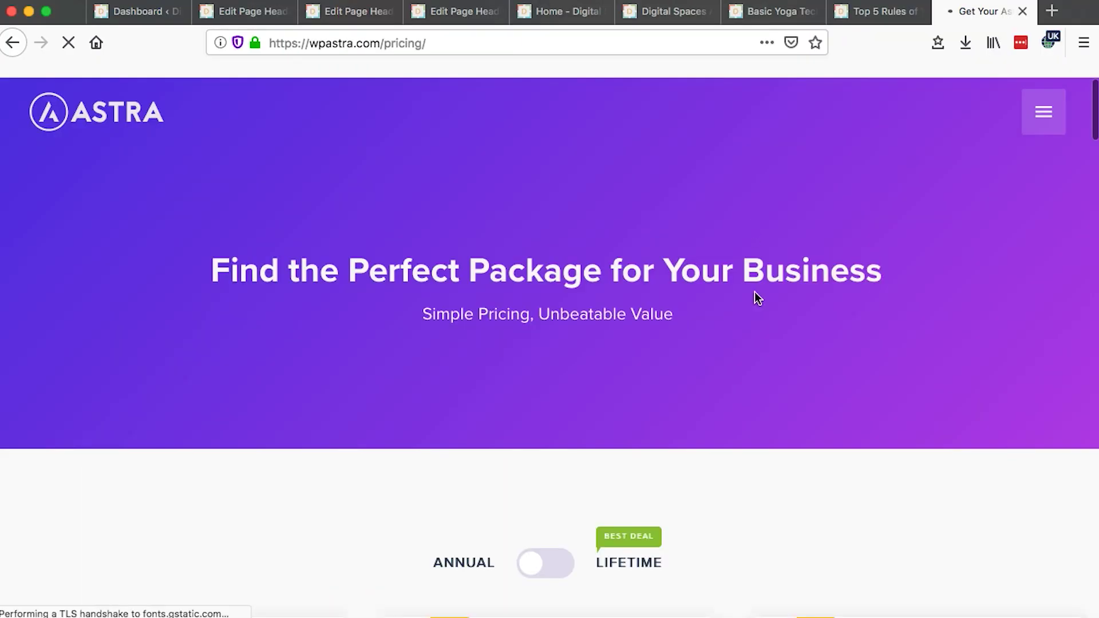
pyautogui.scroll(-6, 755, 379)
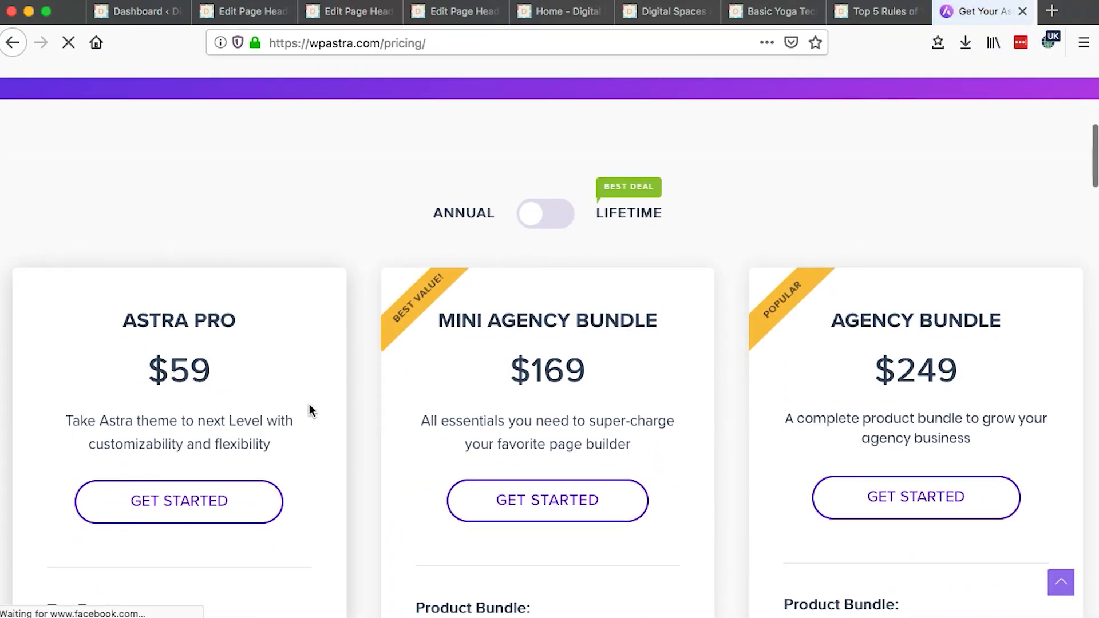
pyautogui.scroll(-2, 768, 382)
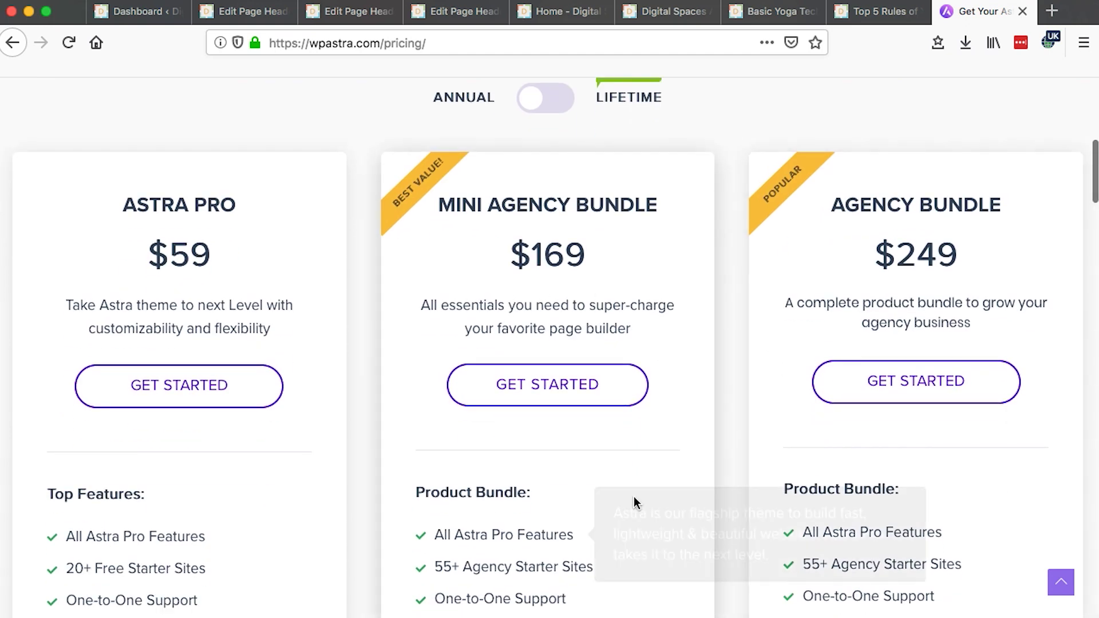
pyautogui.scroll(8, 634, 495)
pyautogui.scroll(-10, 634, 494)
pyautogui.scroll(6, 402, 267)
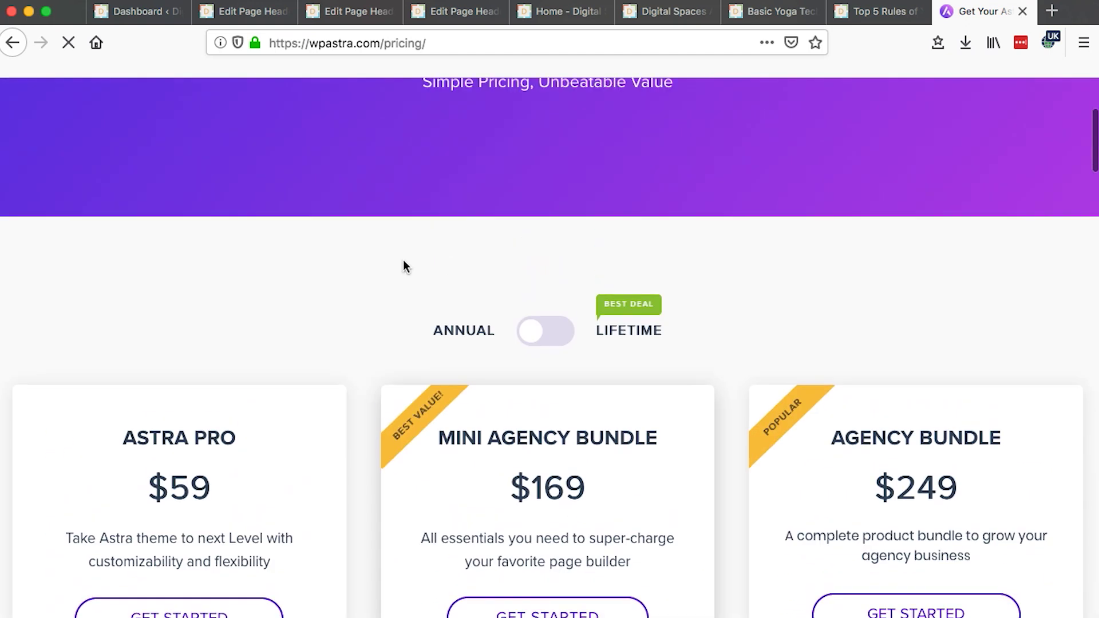
# - Return to the WordPress dashboard and check the installed plugins list for Astra Pro
pyautogui.click(136, 12)
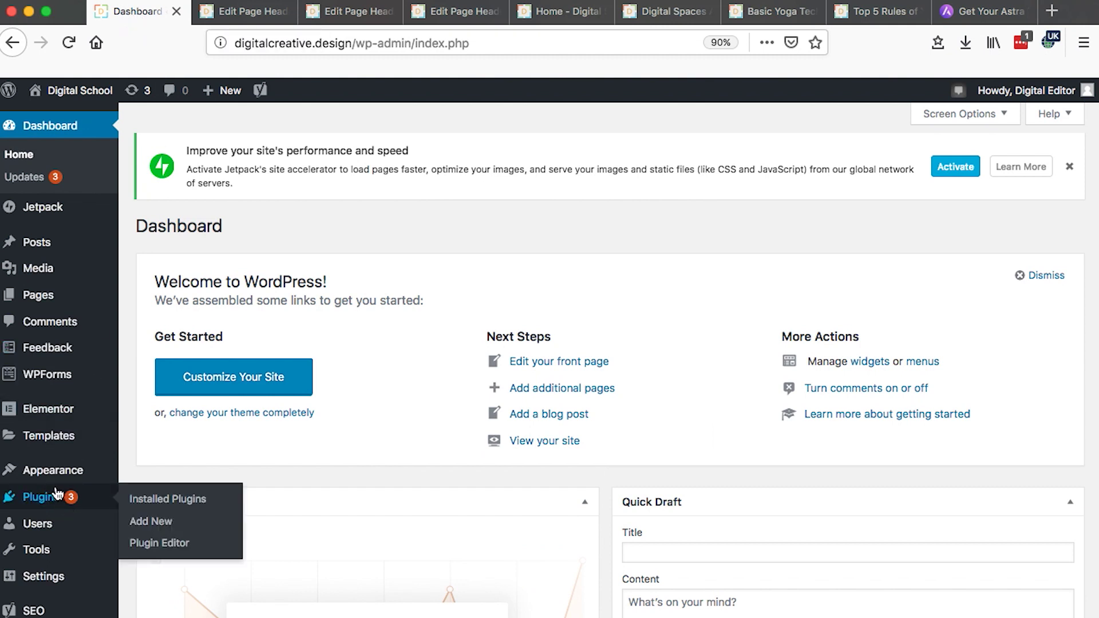
pyautogui.click(42, 497)
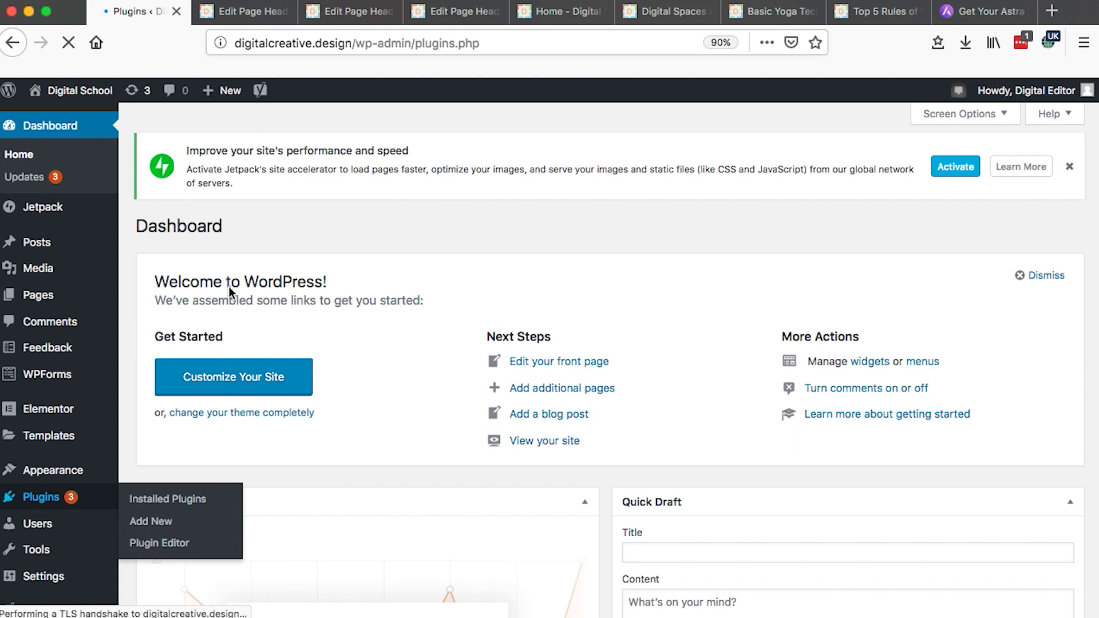
pyautogui.scroll(-1, 376, 390)
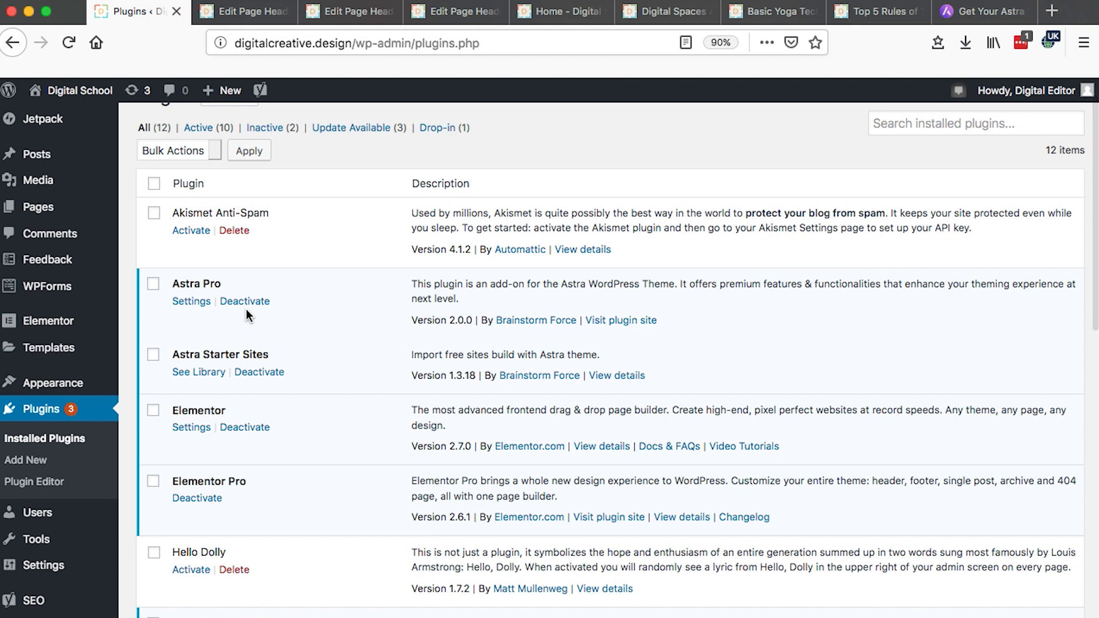
pyautogui.scroll(-1, 246, 309)
pyautogui.scroll(1, 246, 309)
pyautogui.scroll(1, 246, 309)
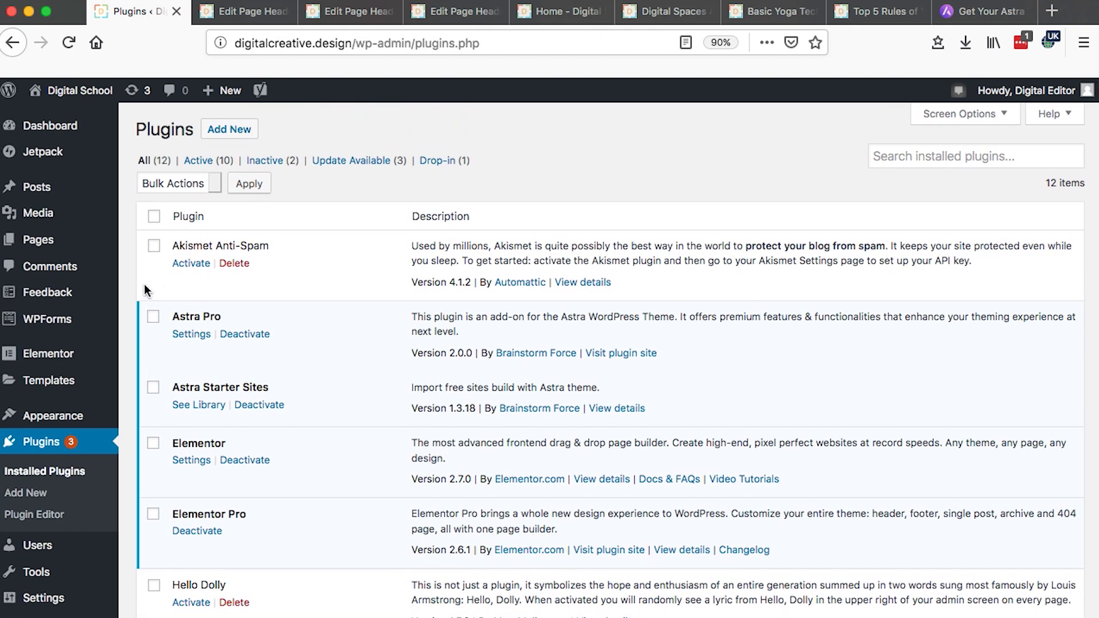
# - Open the Astra Page Headers list in the WordPress admin
pyautogui.scroll(-3, 143, 257)
pyautogui.moveTo(60, 358)
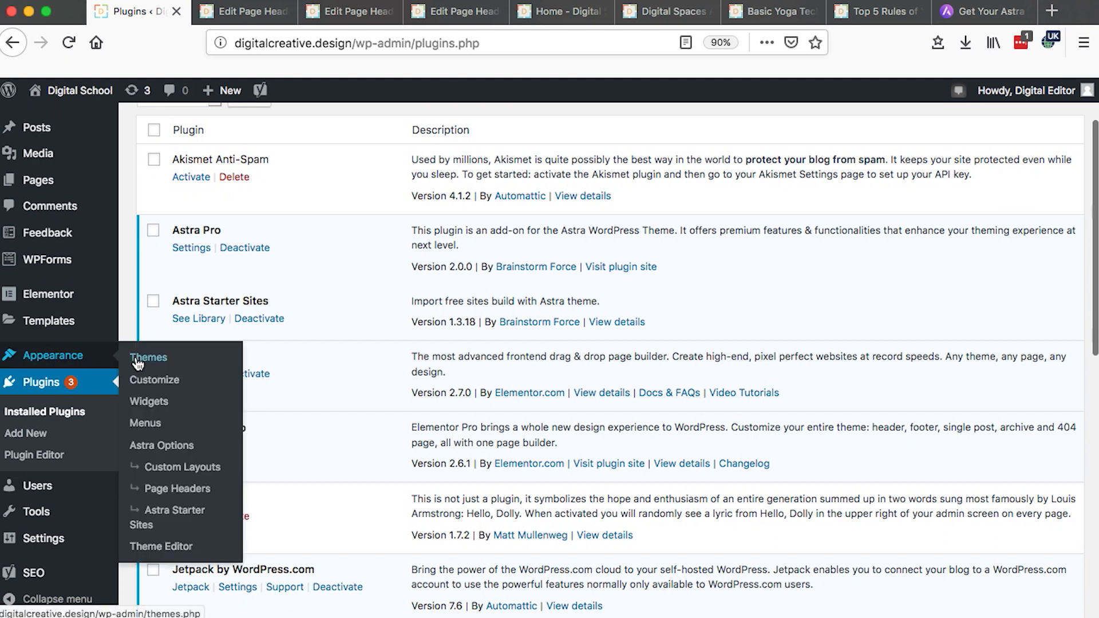
pyautogui.click(174, 489)
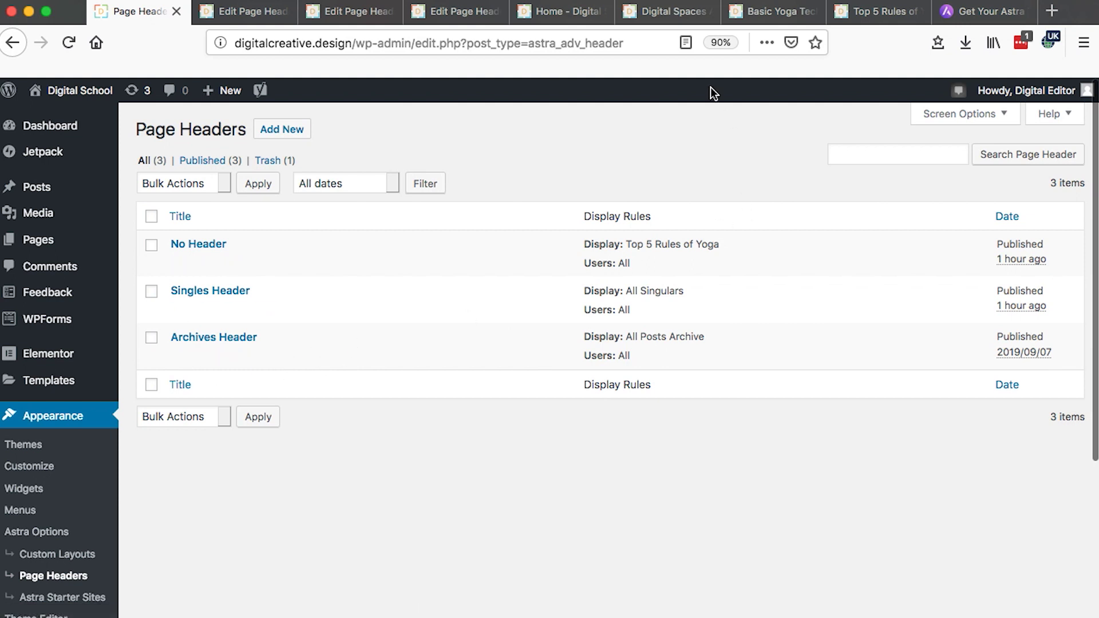
# - Compare the Archives, Singles and No Header display rules with the Digital Spaces archive and the two yoga posts they affect
pyautogui.click(671, 16)
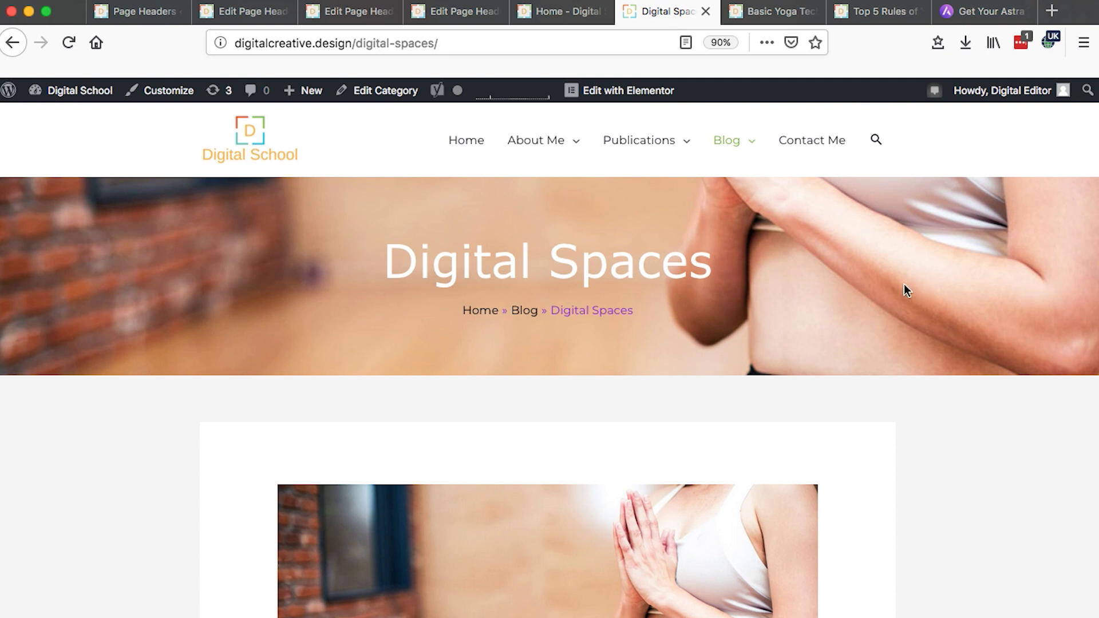
pyautogui.click(144, 21)
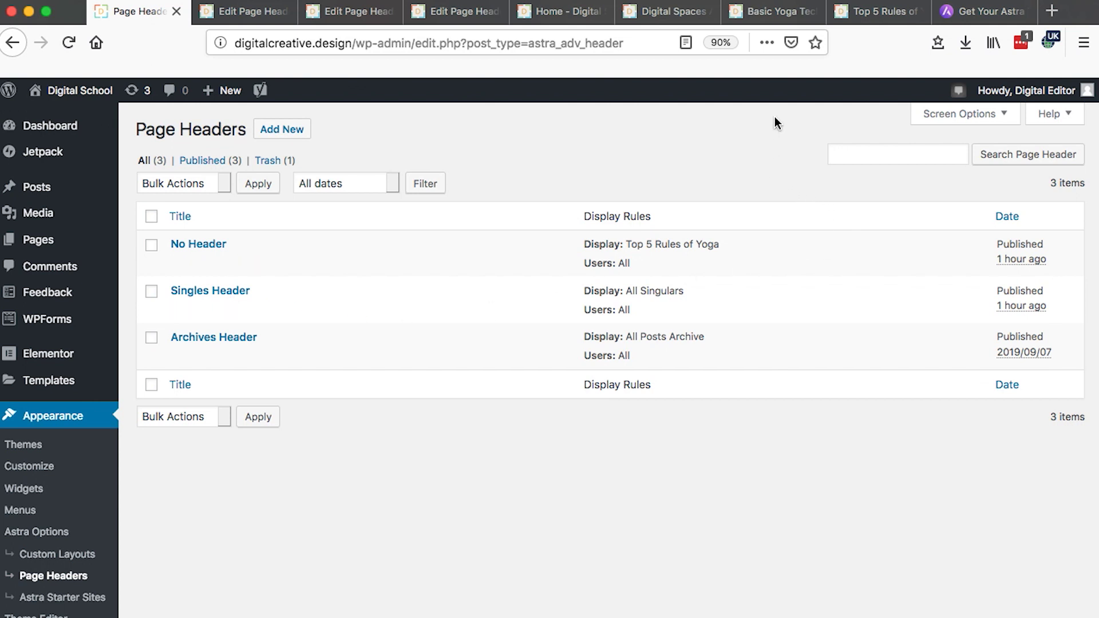
pyautogui.click(779, 15)
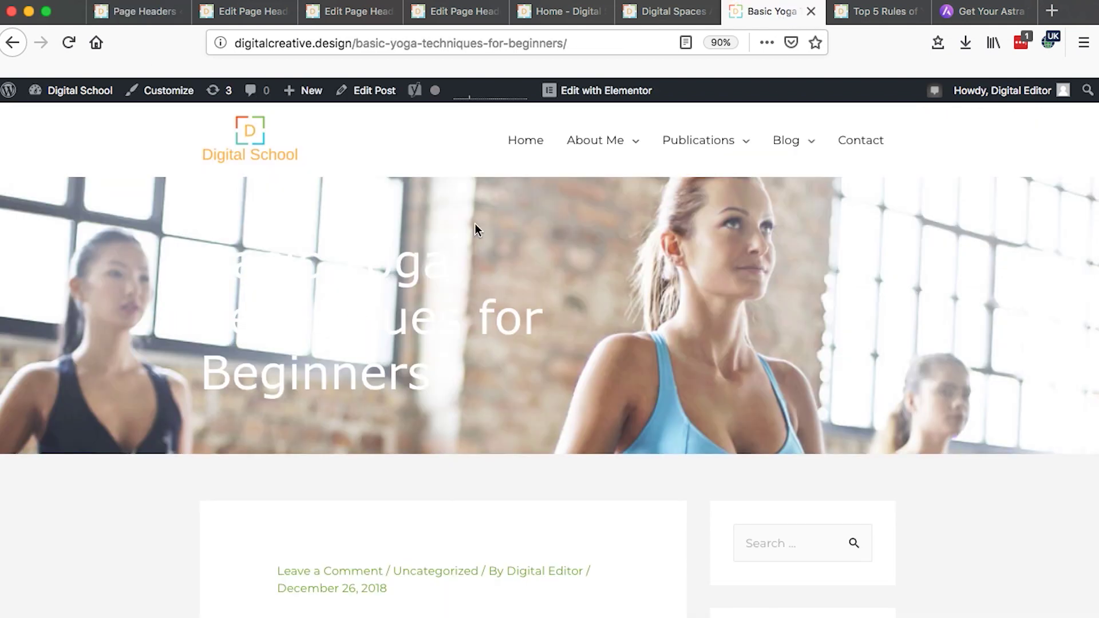
pyautogui.scroll(-6, 575, 240)
pyautogui.scroll(6, 575, 240)
pyautogui.click(154, 15)
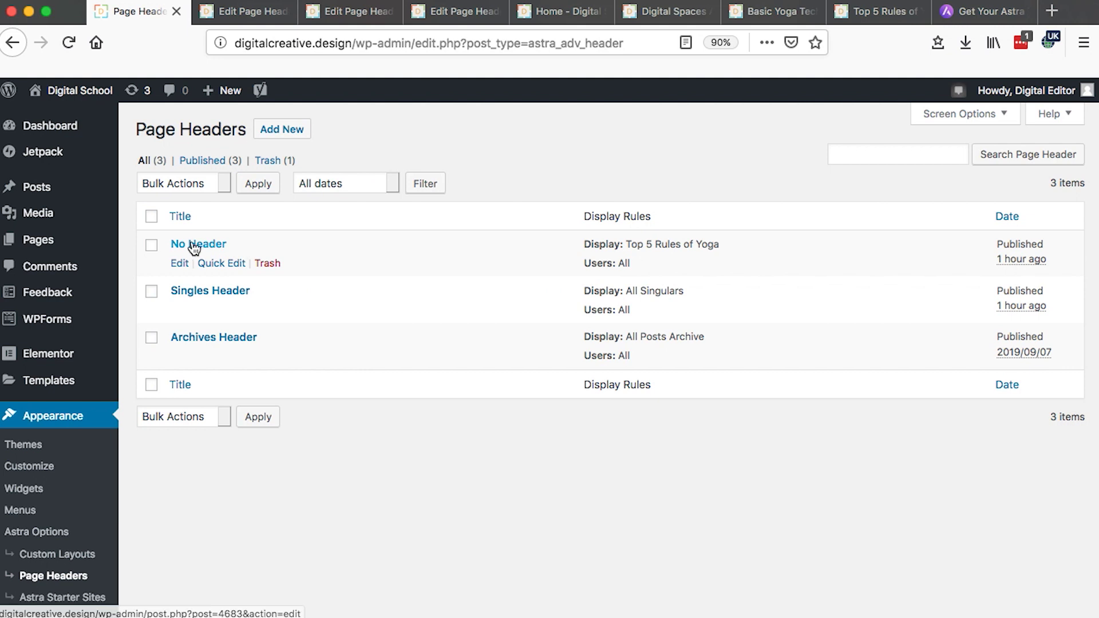
pyautogui.click(862, 15)
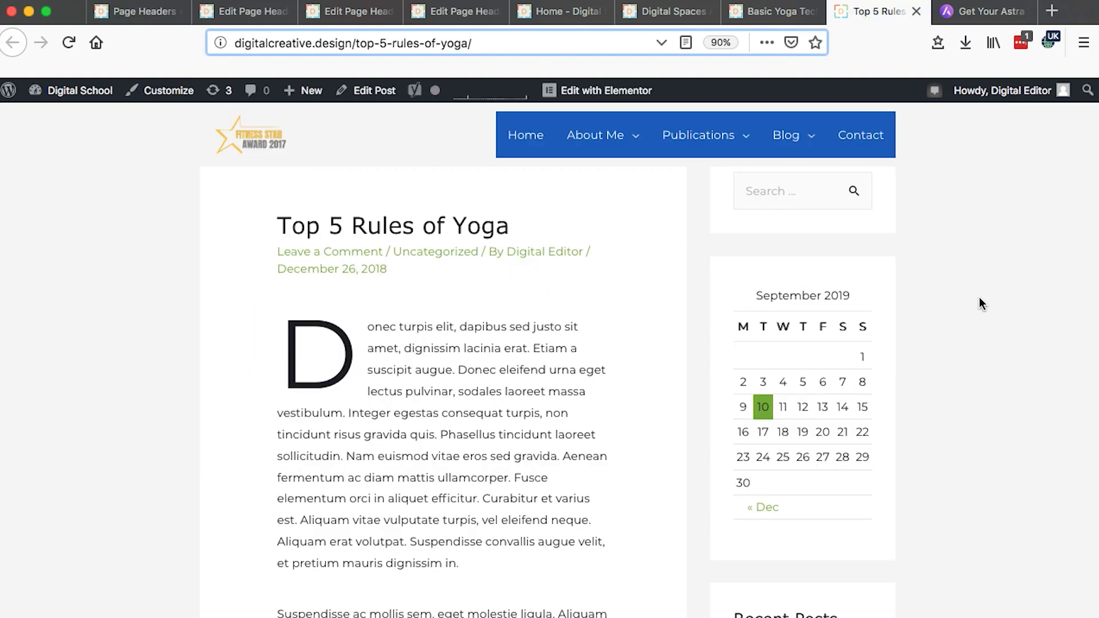
pyautogui.scroll(-10, 979, 297)
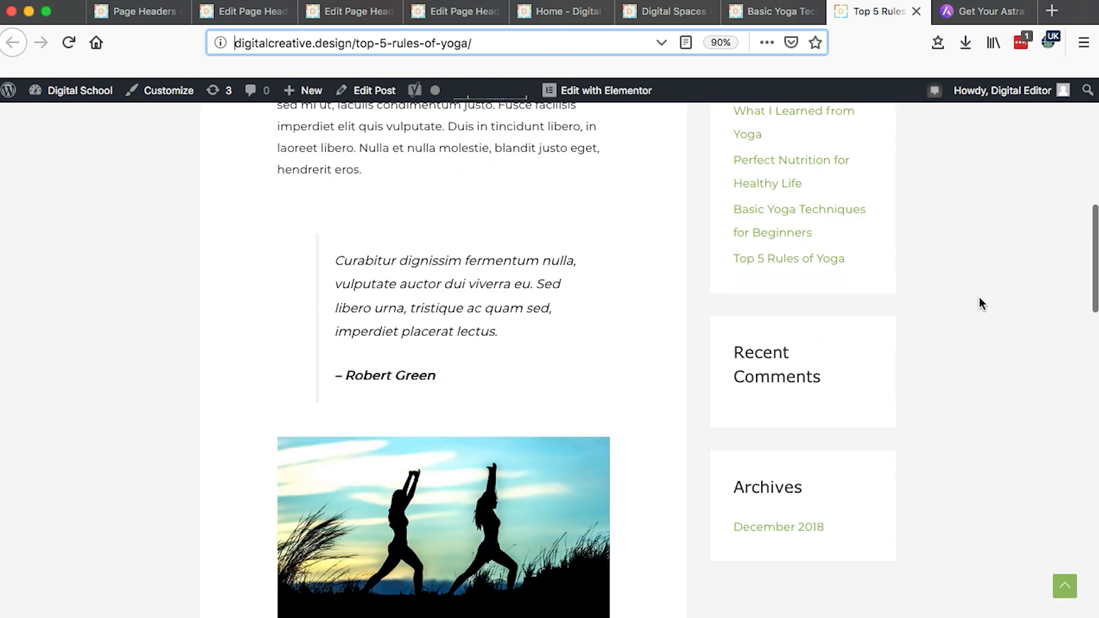
pyautogui.scroll(10, 978, 296)
# - Close the Astra pricing page and look over the Top 5 Rules of Yoga post
pyautogui.click(1007, 14)
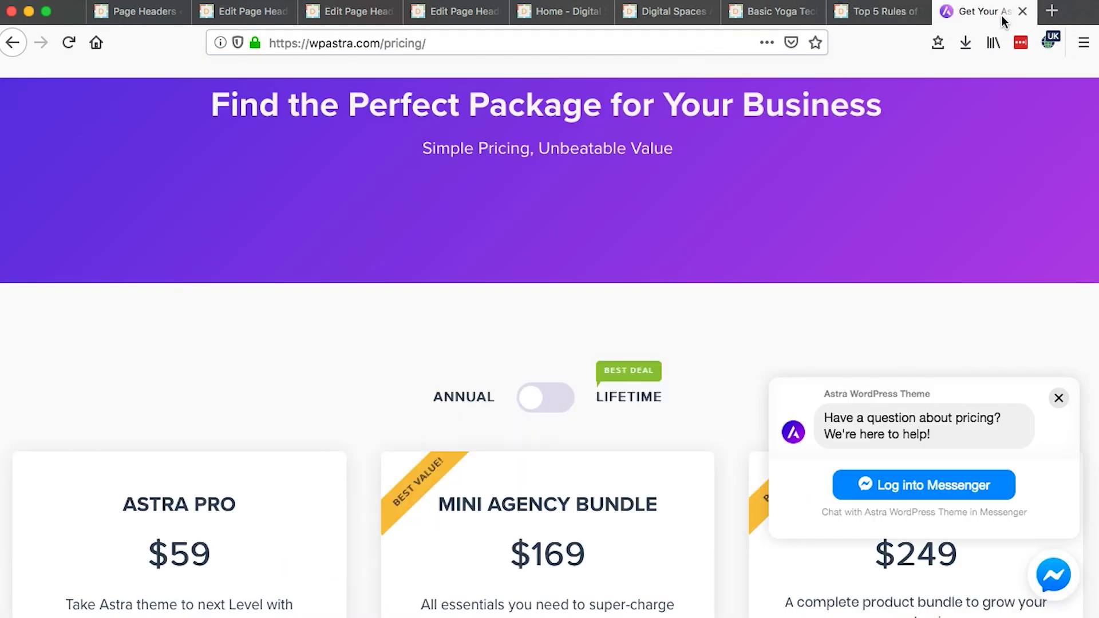
pyautogui.click(1022, 12)
pyautogui.scroll(-10, 181, 235)
pyautogui.scroll(10, 181, 235)
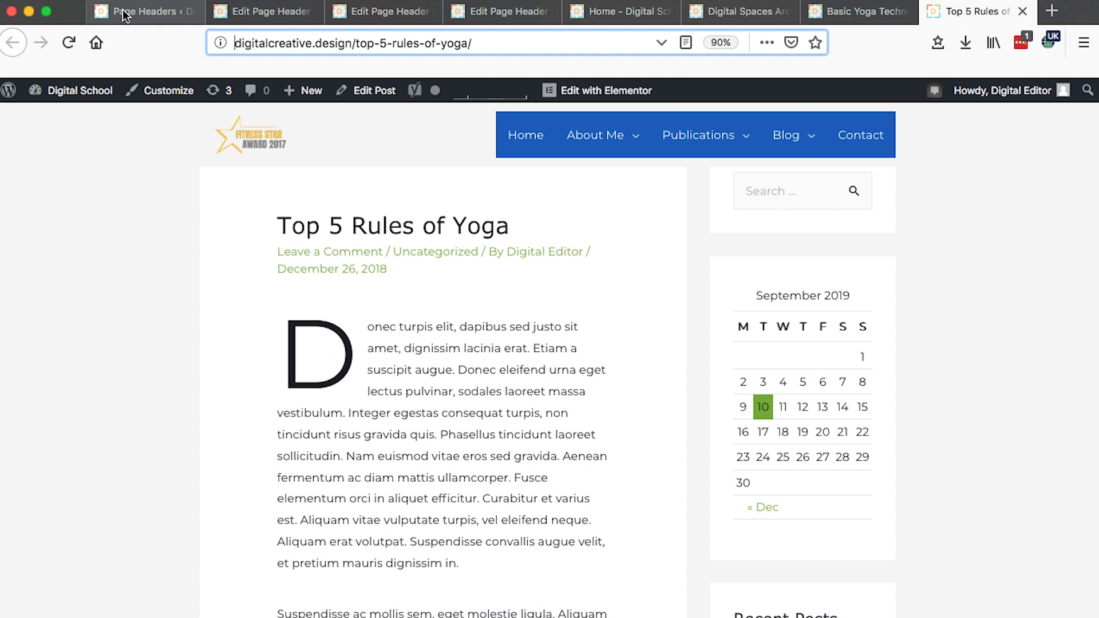
# - Start a new page header from the Page Headers list
pyautogui.click(125, 14)
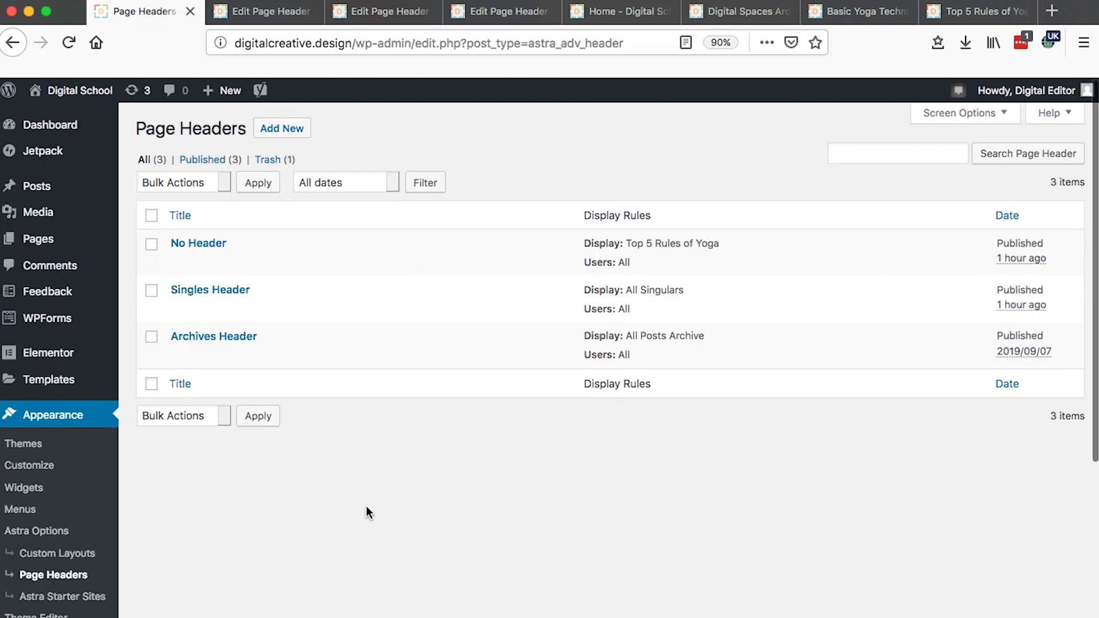
pyautogui.click(283, 130)
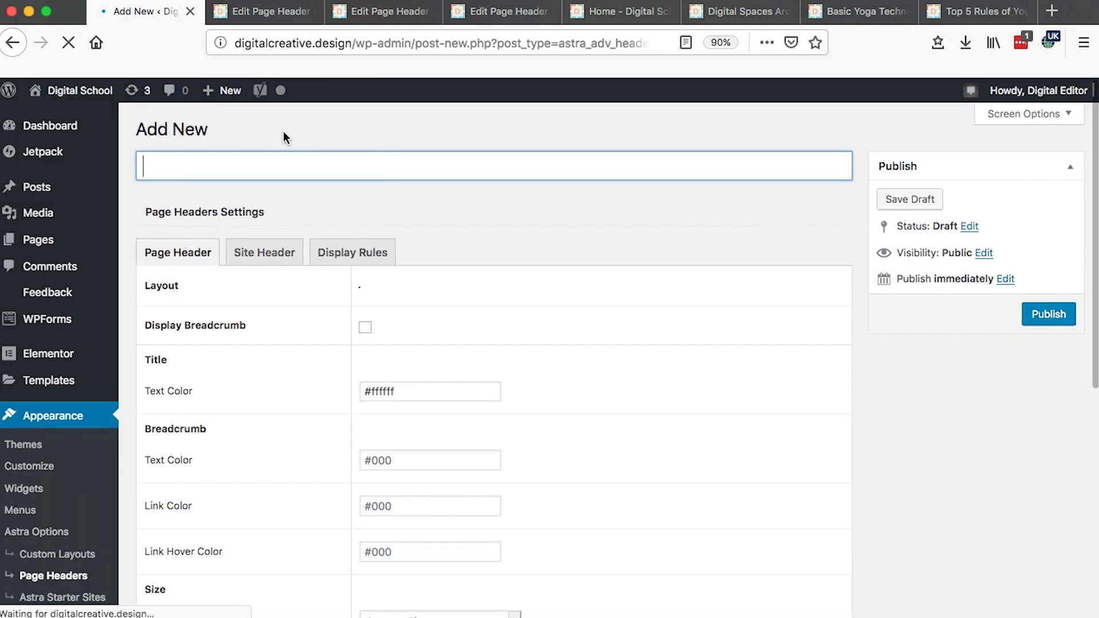
# - Title the new page header "New header"
pyautogui.write('D')
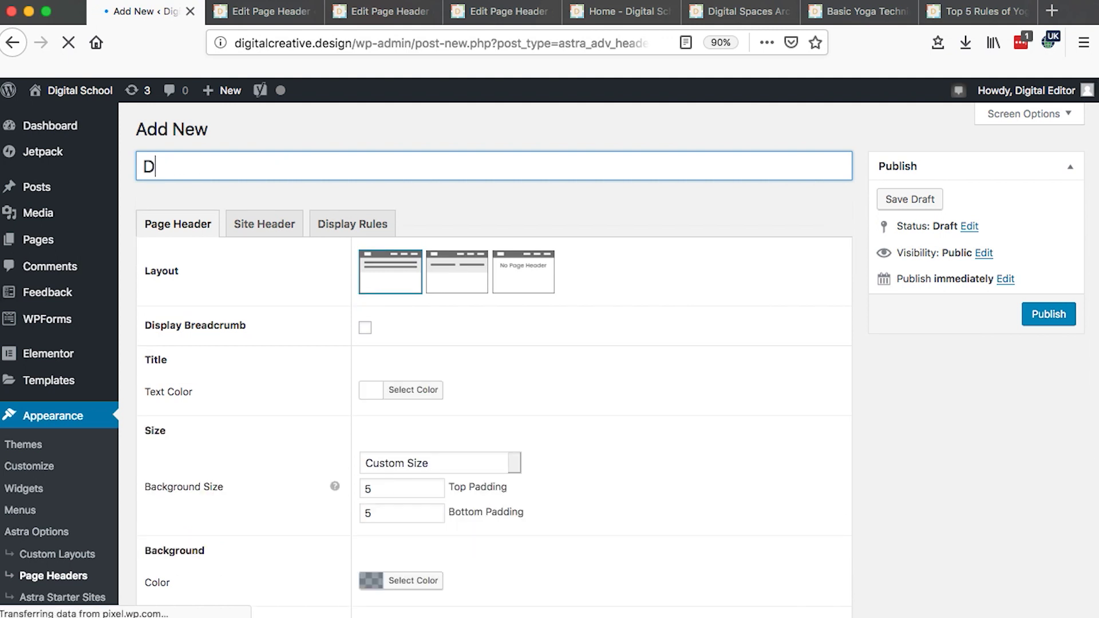
pyautogui.press('BackSpace')
pyautogui.write('New')
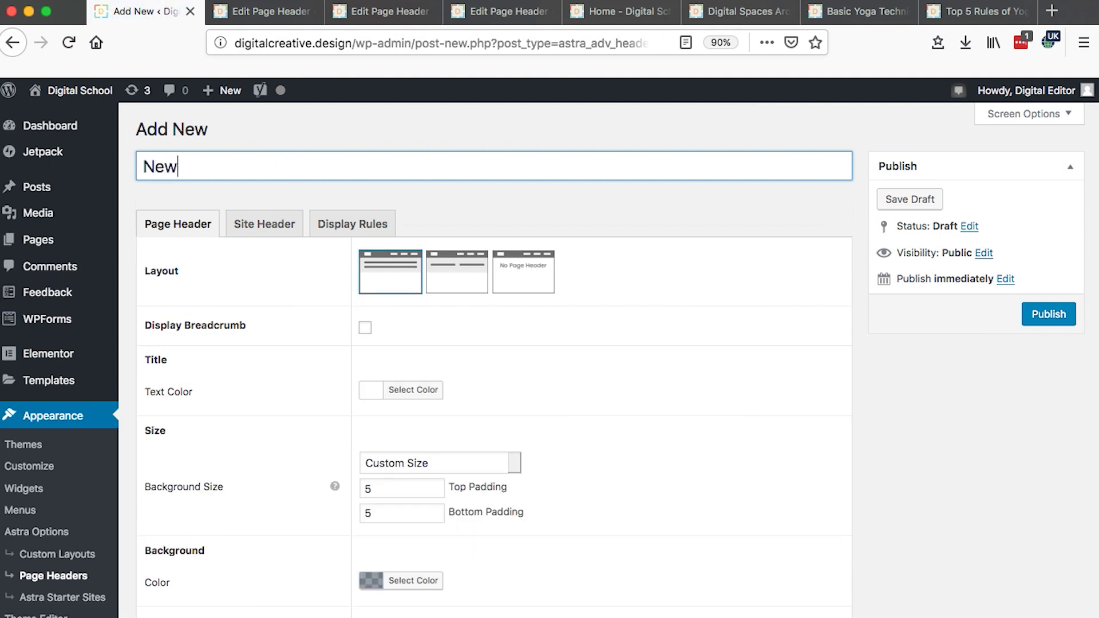
pyautogui.write(' header')
# - Look over the layout choices and the title, size and background settings of the new page header
pyautogui.scroll(-1, 638, 294)
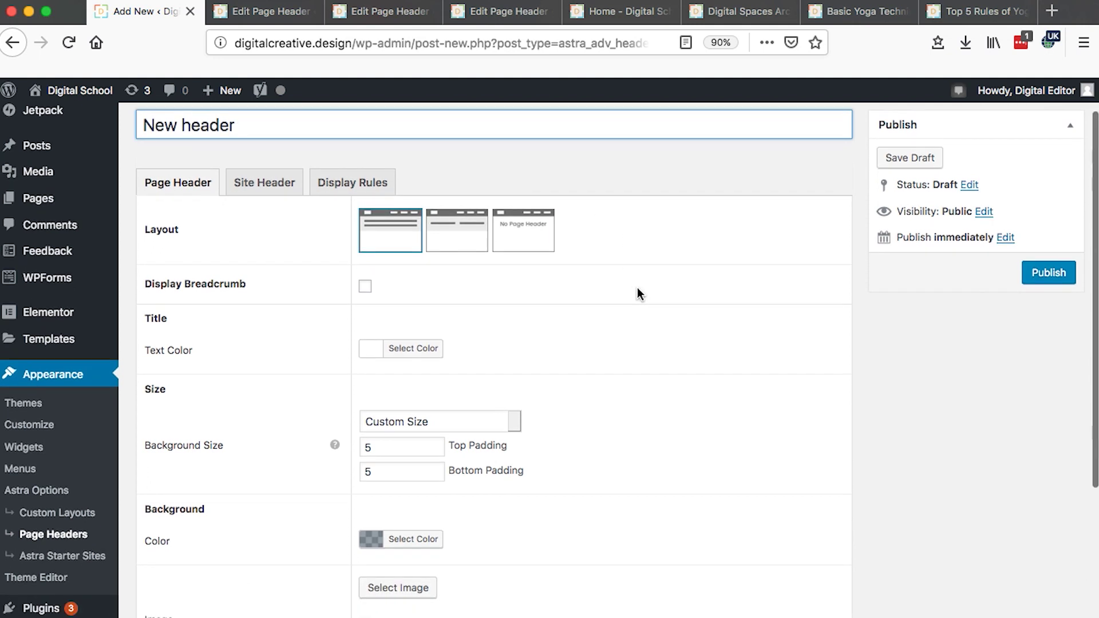
pyautogui.scroll(1, 637, 287)
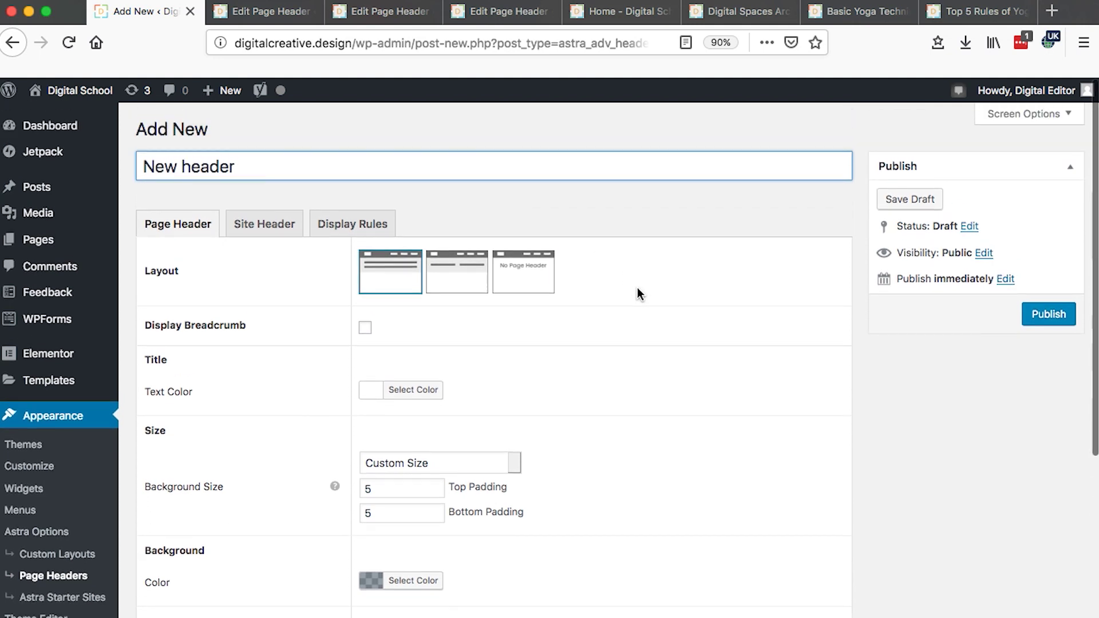
pyautogui.scroll(-2, 637, 287)
pyautogui.scroll(1, 637, 289)
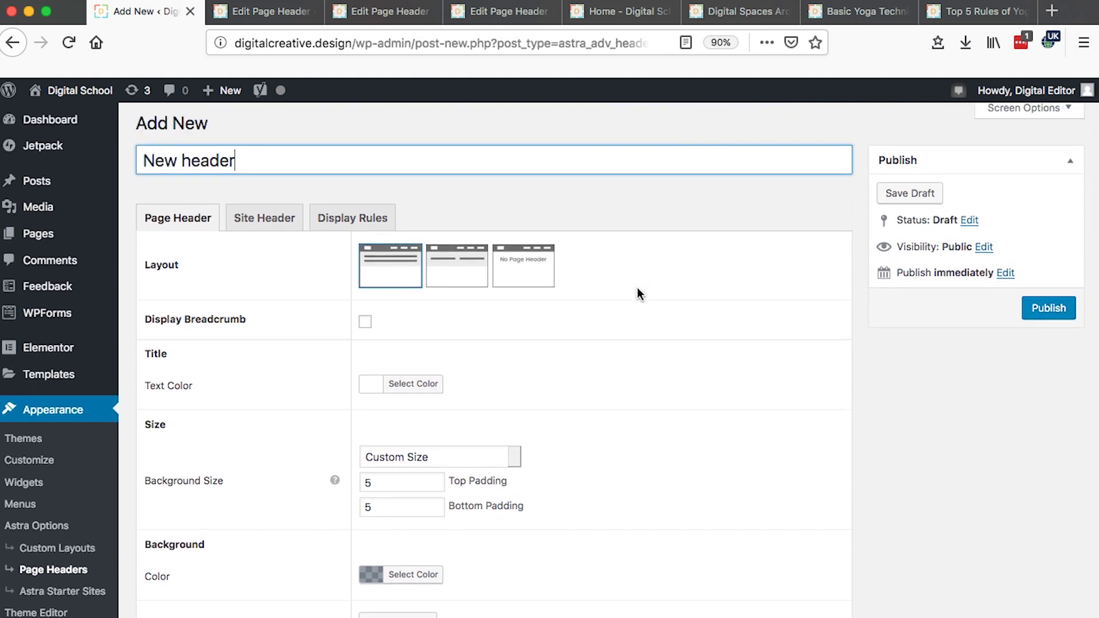
pyautogui.scroll(-1, 637, 289)
pyautogui.scroll(-1, 638, 294)
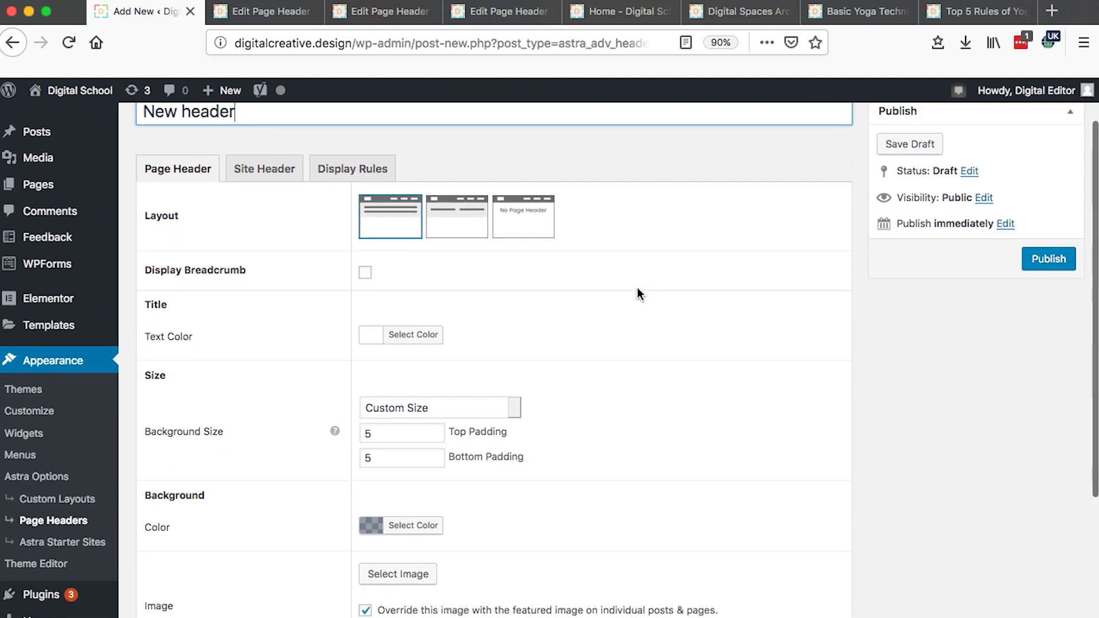
pyautogui.scroll(1, 636, 288)
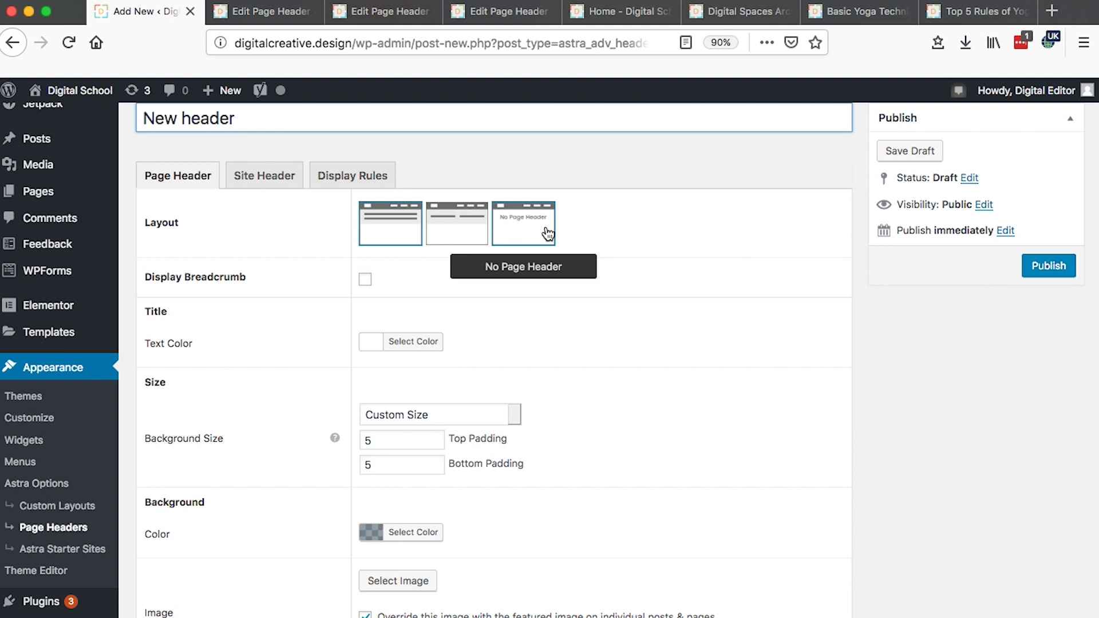
pyautogui.scroll(-2, 701, 261)
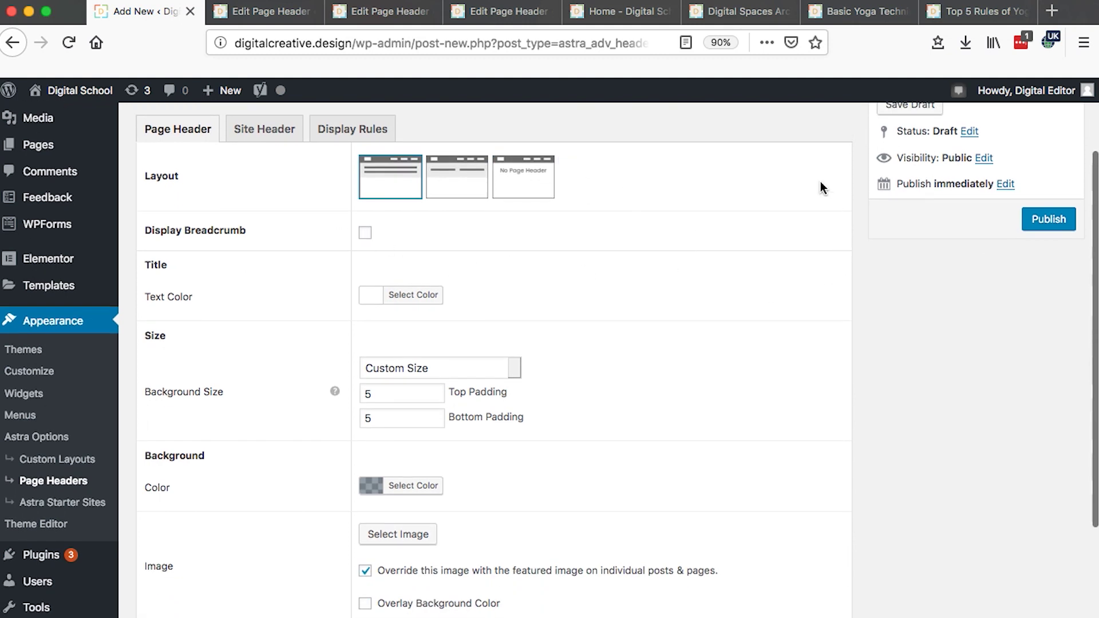
# - Enable Display Breadcrumb for the new header and compare it with the breadcrumb on the Digital Spaces archive
pyautogui.click(721, 16)
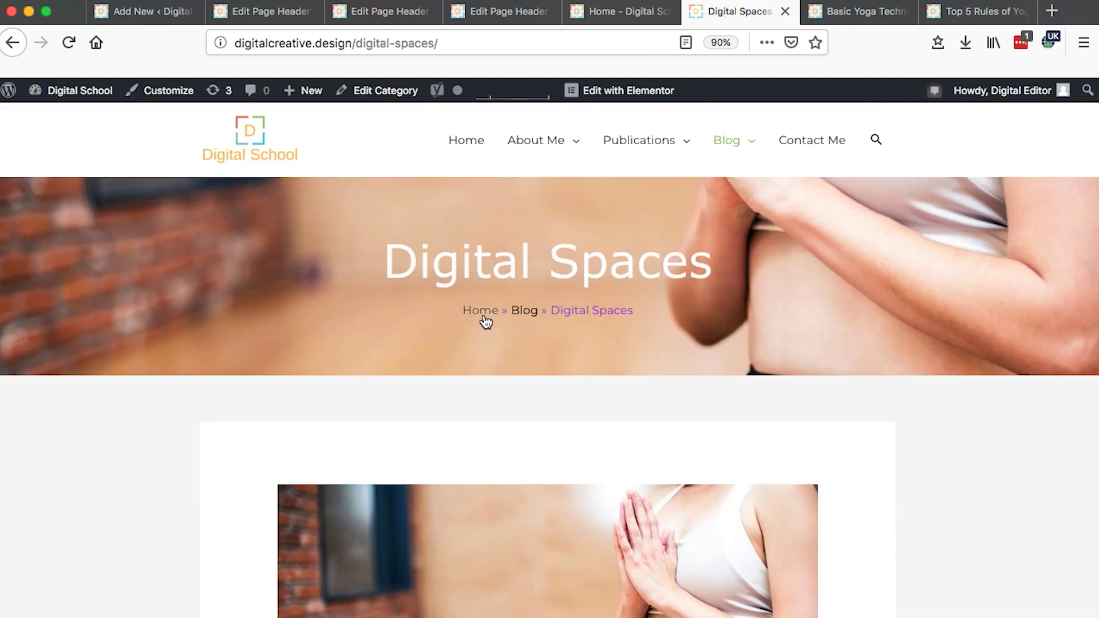
pyautogui.press('super+1')
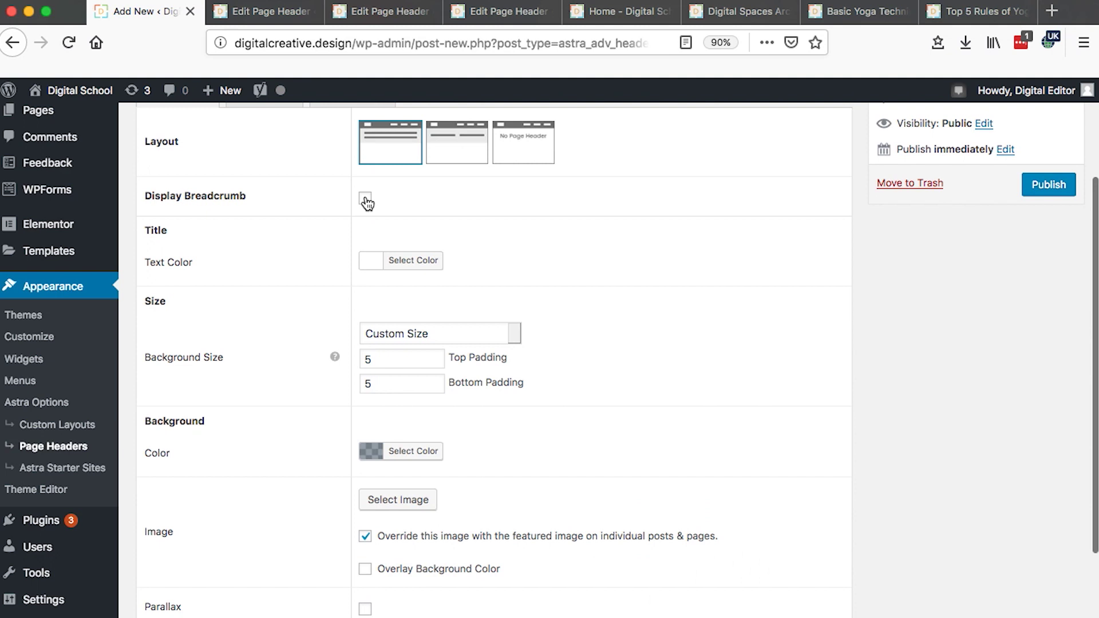
pyautogui.click(365, 199)
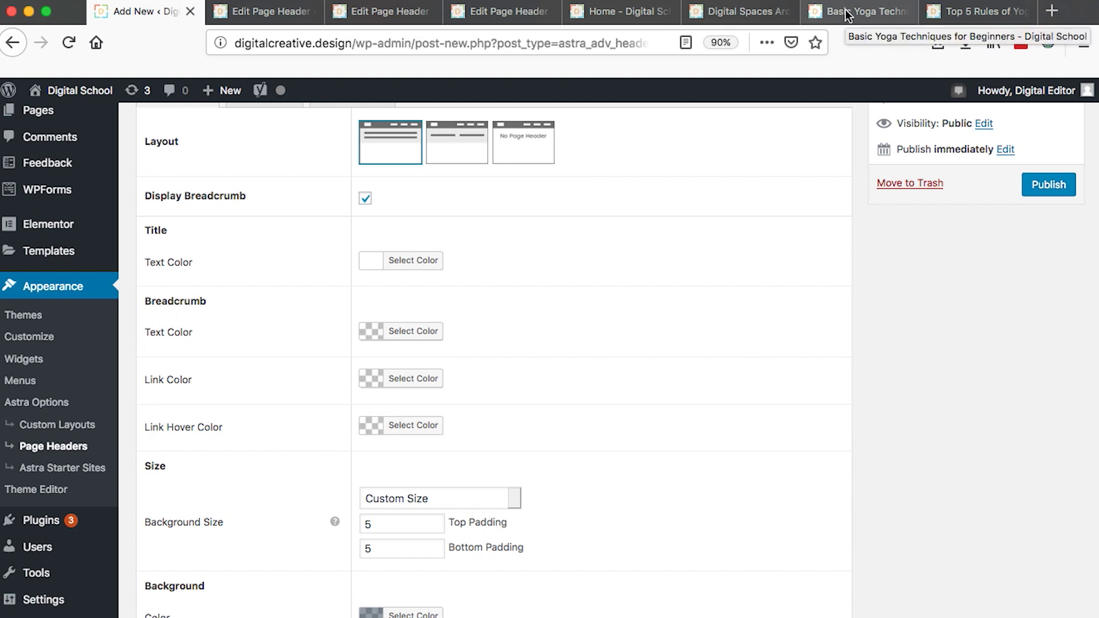
pyautogui.click(729, 18)
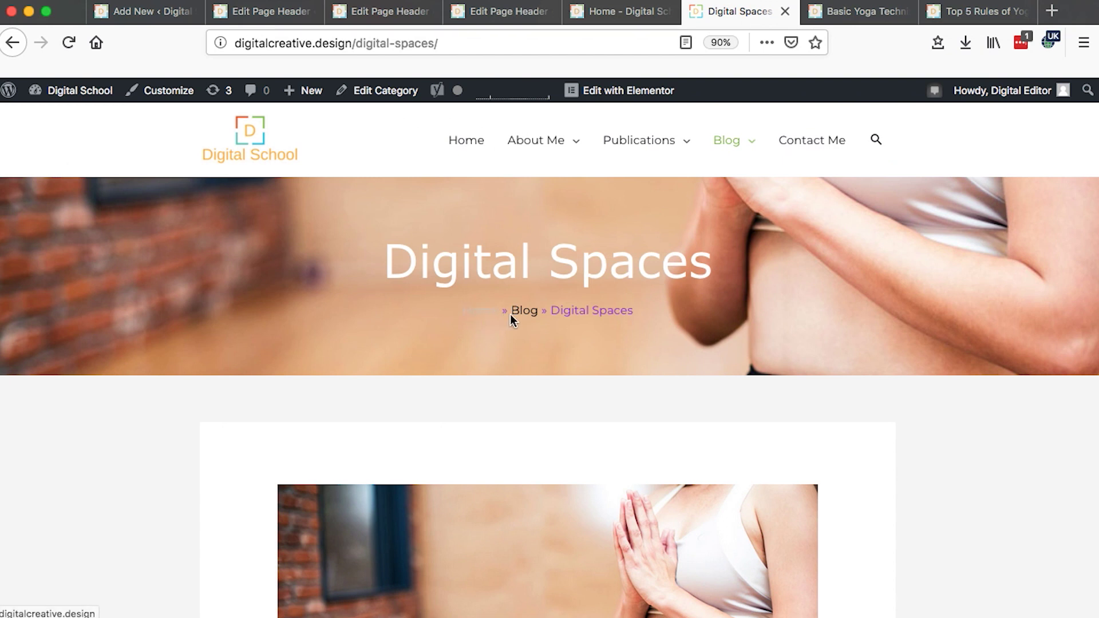
pyautogui.press('super+1')
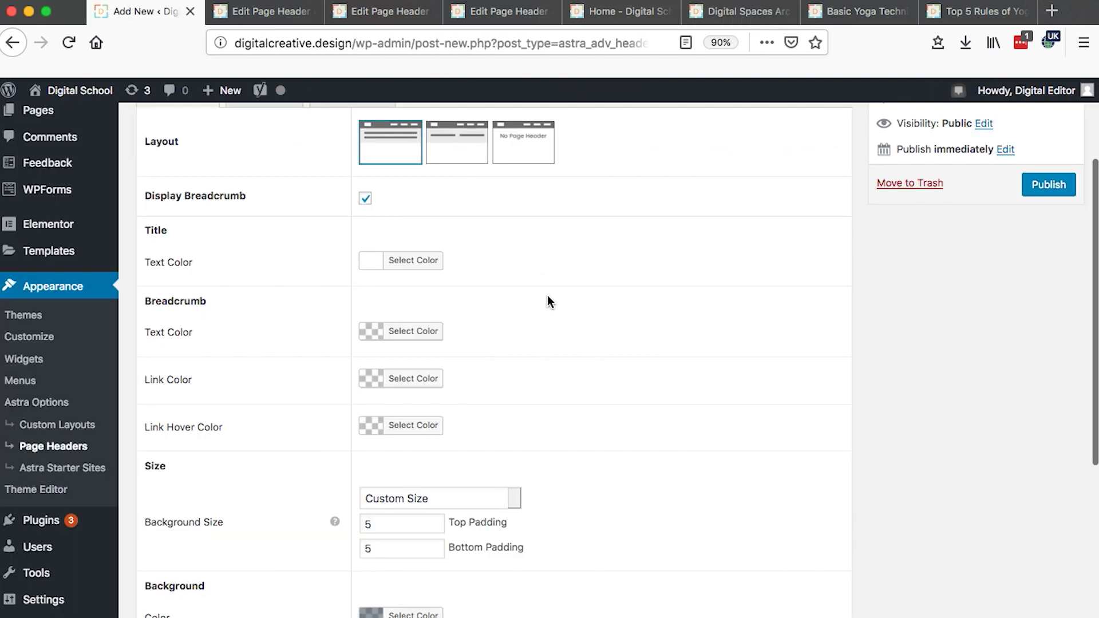
# - Turn on Merge Page Header with Site Header, review its additional options, and turn it off again
pyautogui.scroll(-5, 548, 298)
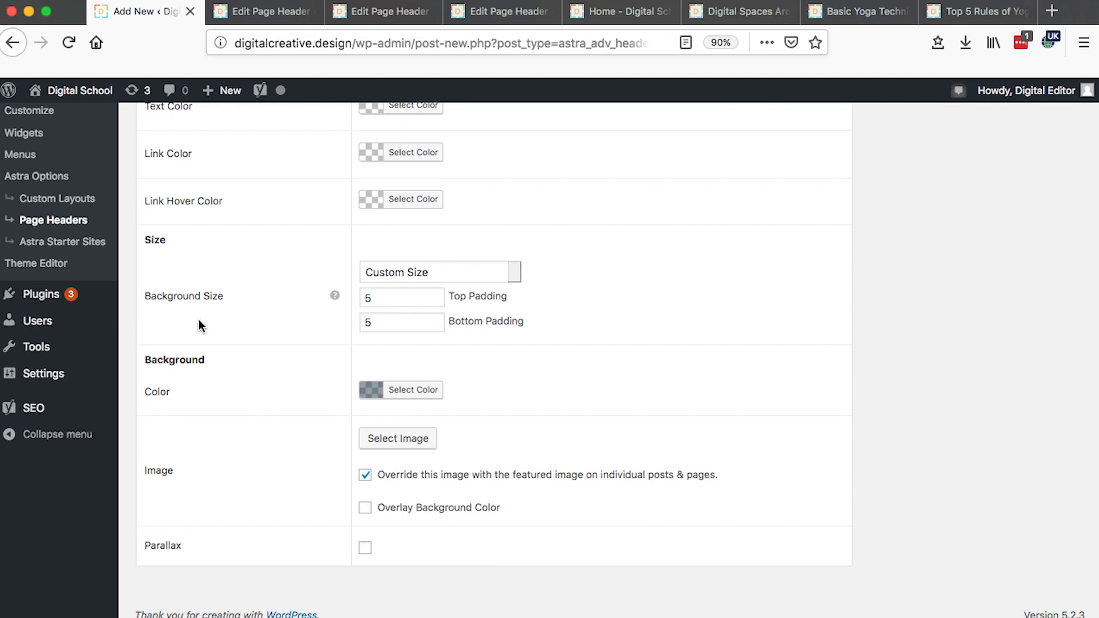
pyautogui.scroll(-2, 218, 304)
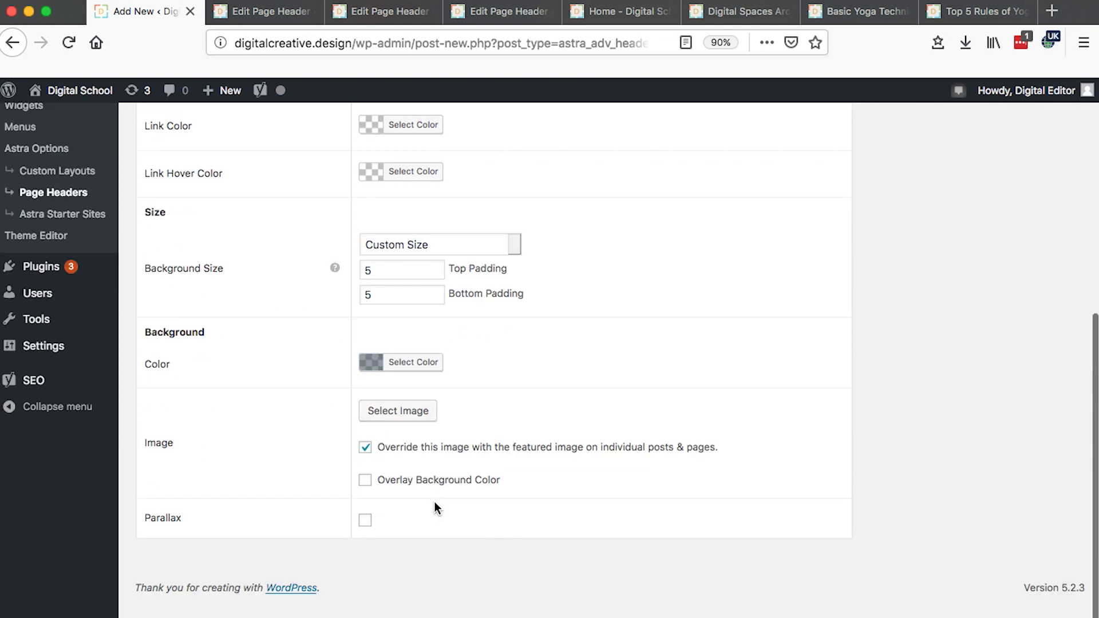
pyautogui.scroll(8, 434, 504)
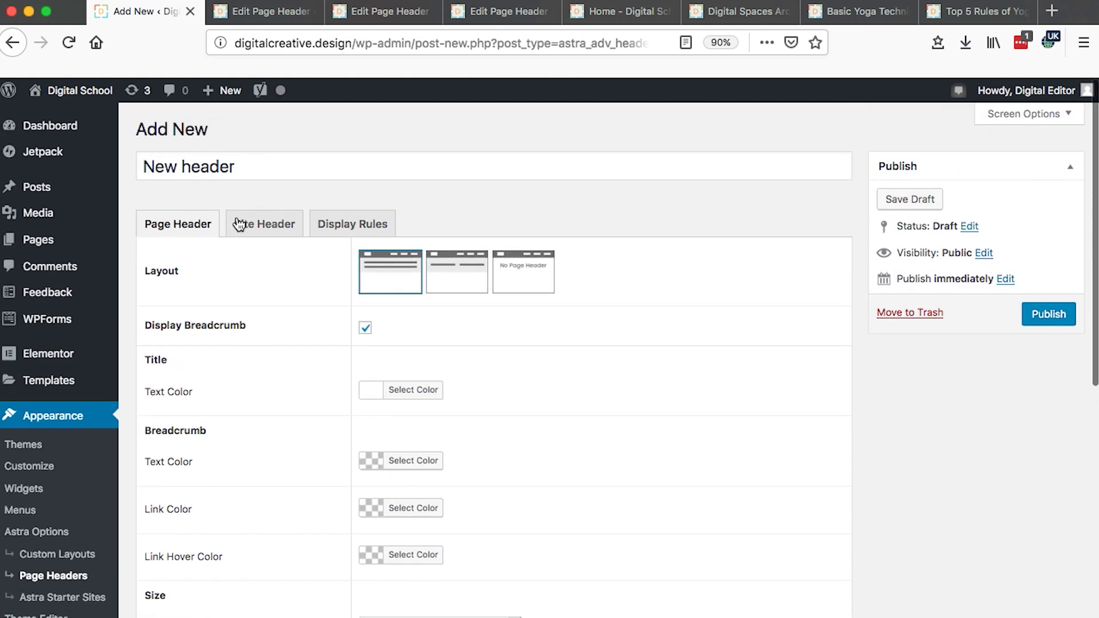
pyautogui.click(263, 229)
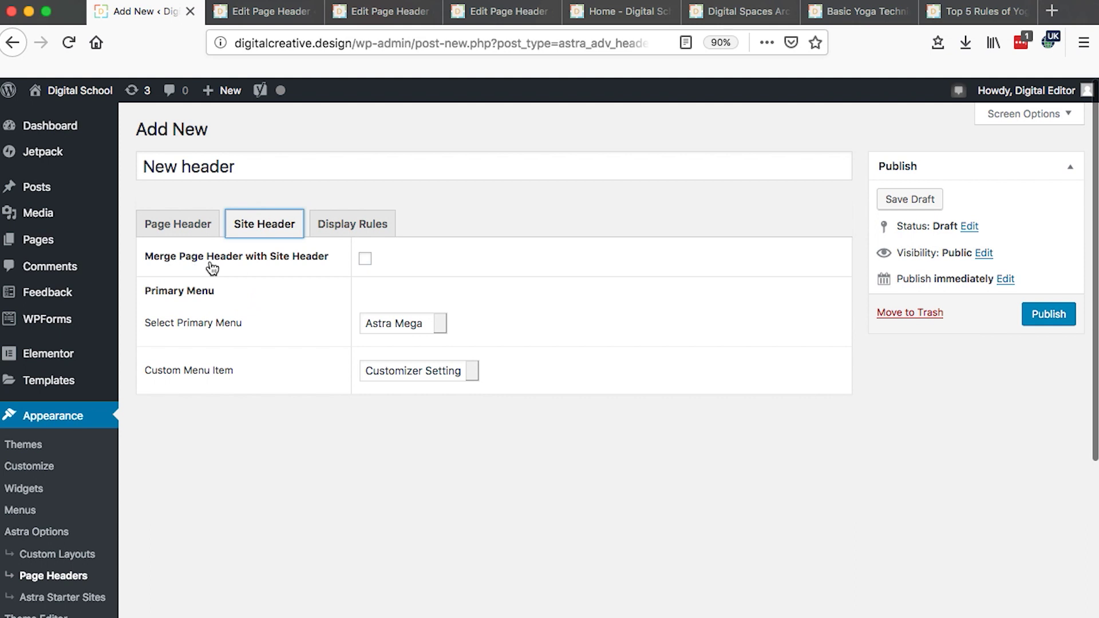
pyautogui.click(366, 258)
pyautogui.scroll(-3, 511, 372)
pyautogui.scroll(3, 510, 372)
pyautogui.scroll(-3, 509, 372)
pyautogui.scroll(3, 510, 373)
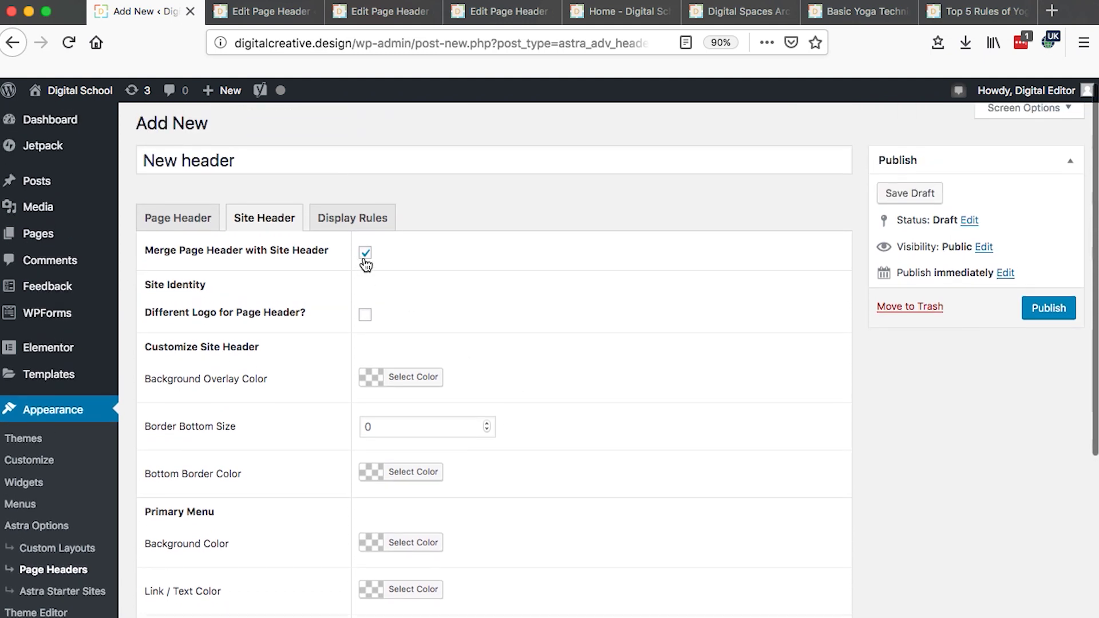
pyautogui.click(364, 258)
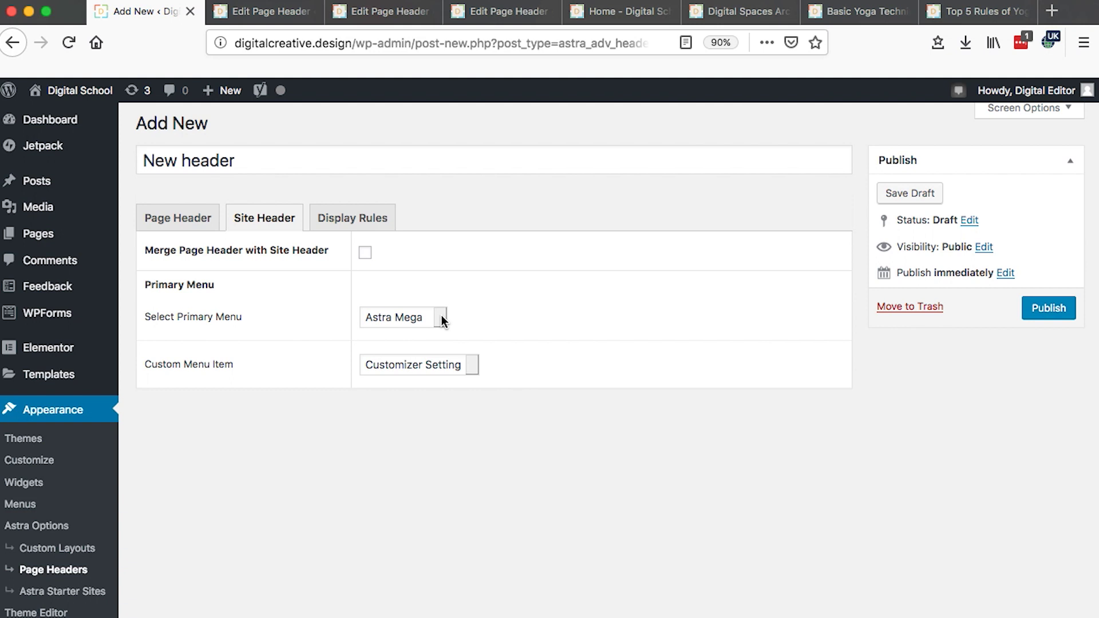
# - Review the Display On locations and the User Roles choices in the new header's display rules without selecting any
pyautogui.click(346, 218)
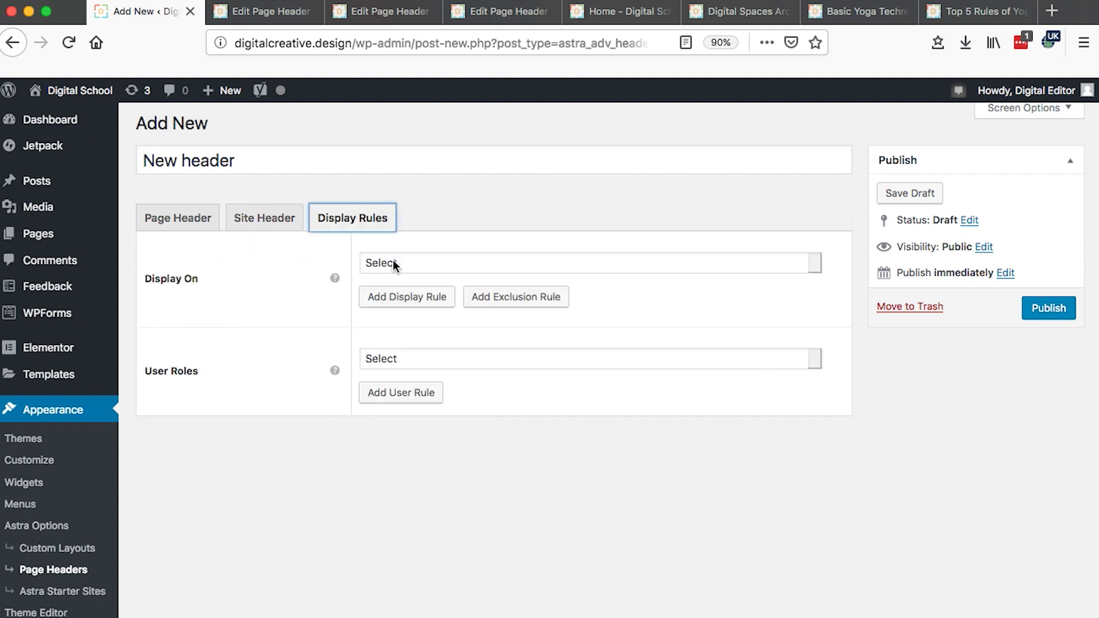
pyautogui.click(393, 262)
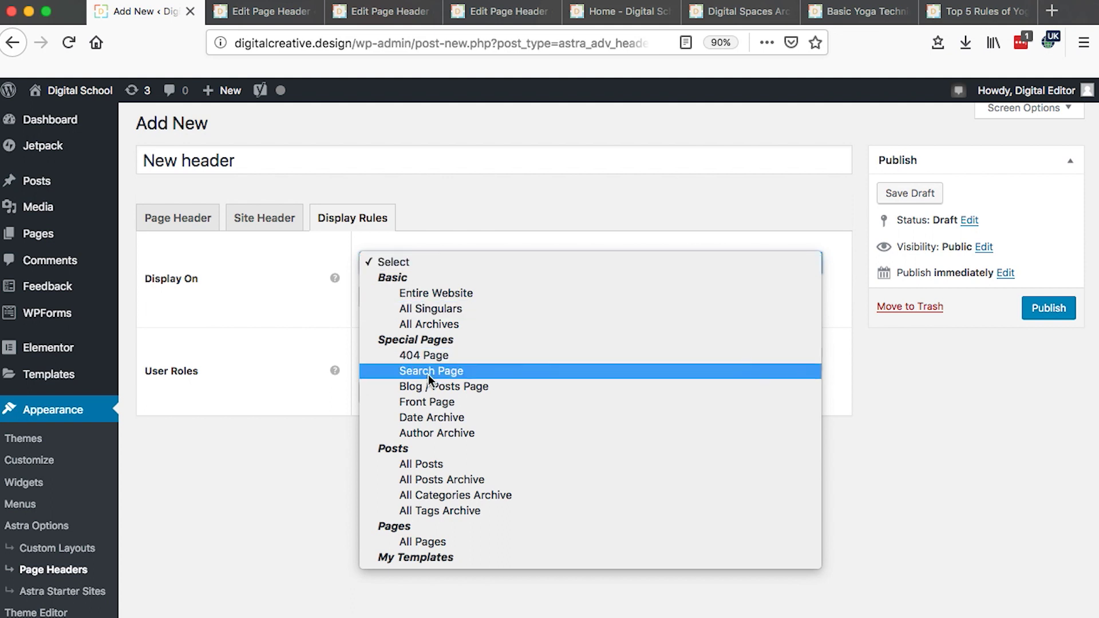
pyautogui.click(287, 370)
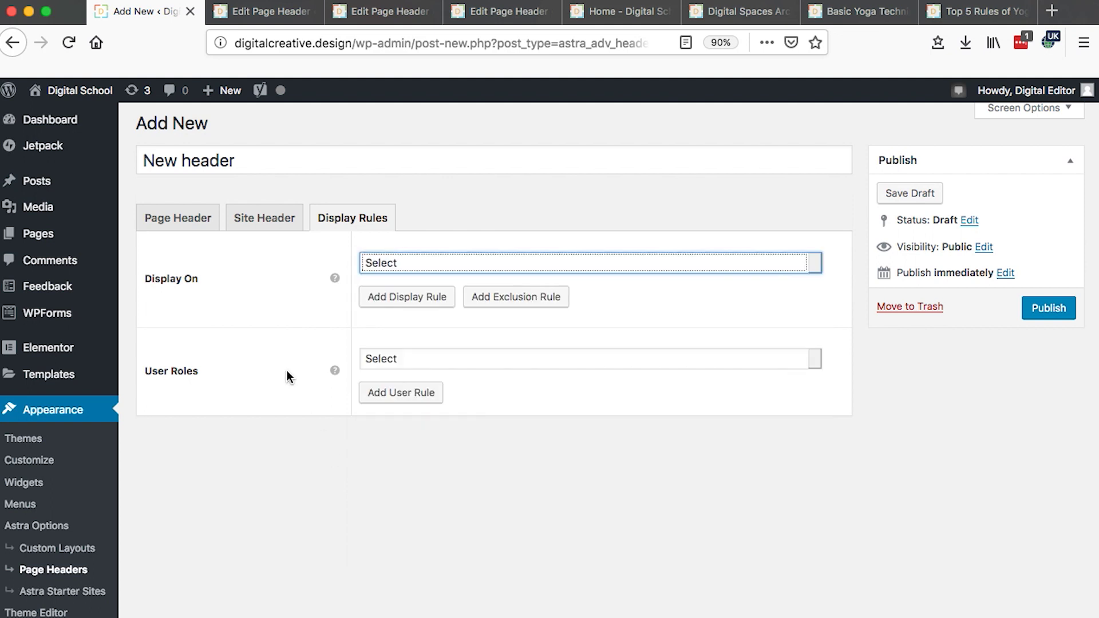
pyautogui.click(449, 359)
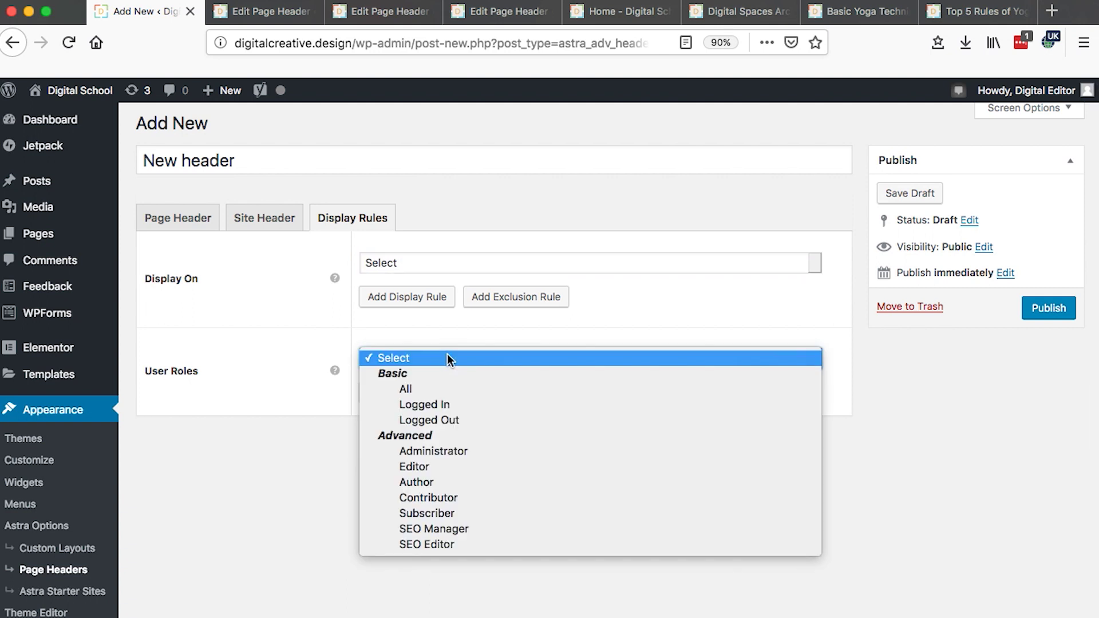
pyautogui.click(277, 372)
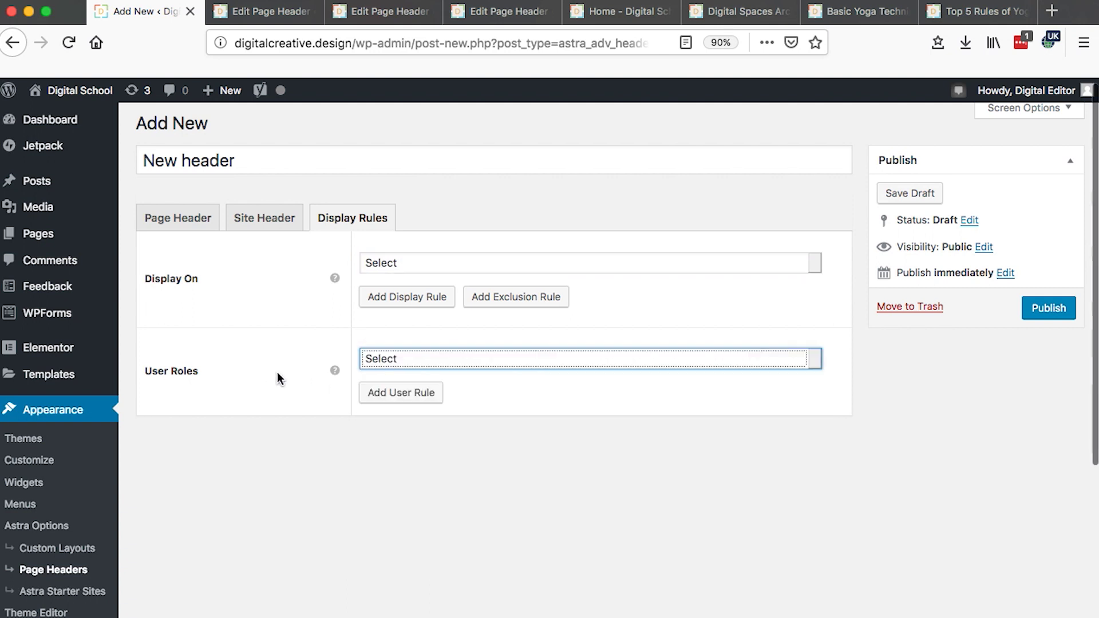
pyautogui.click(466, 364)
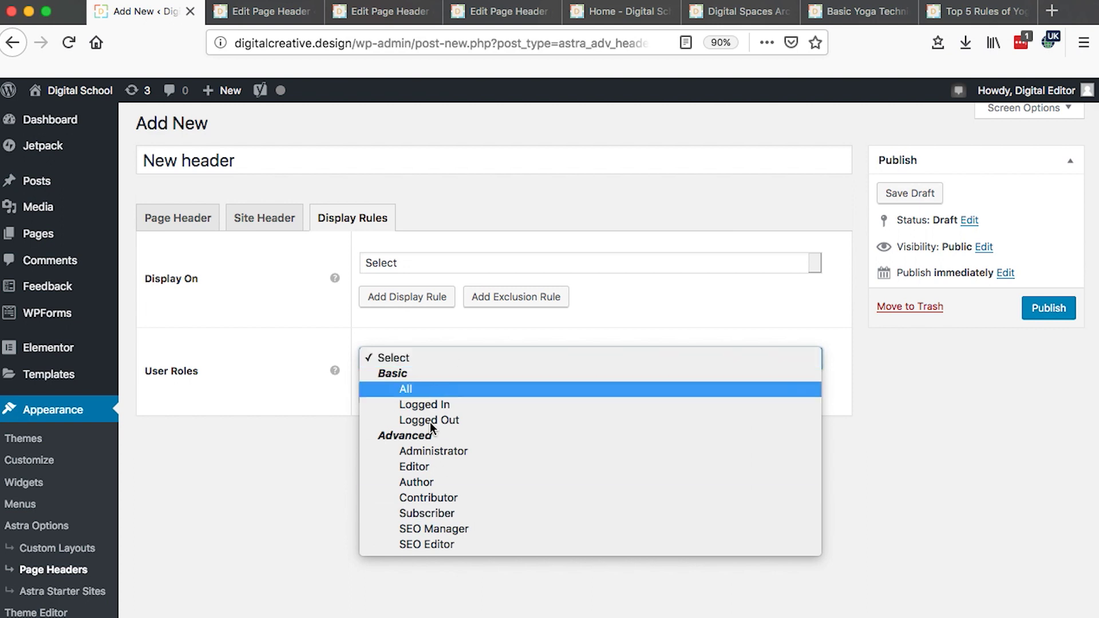
pyautogui.click(297, 414)
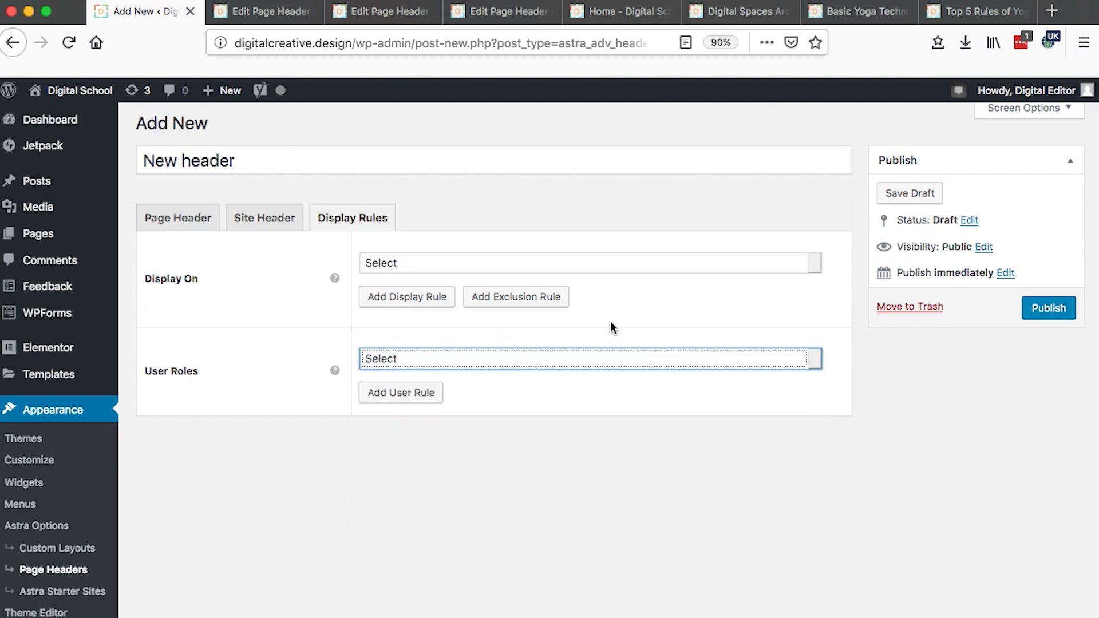
# - Move the new page header to the trash and confirm leaving its editor
pyautogui.click(911, 309)
pyautogui.click(734, 317)
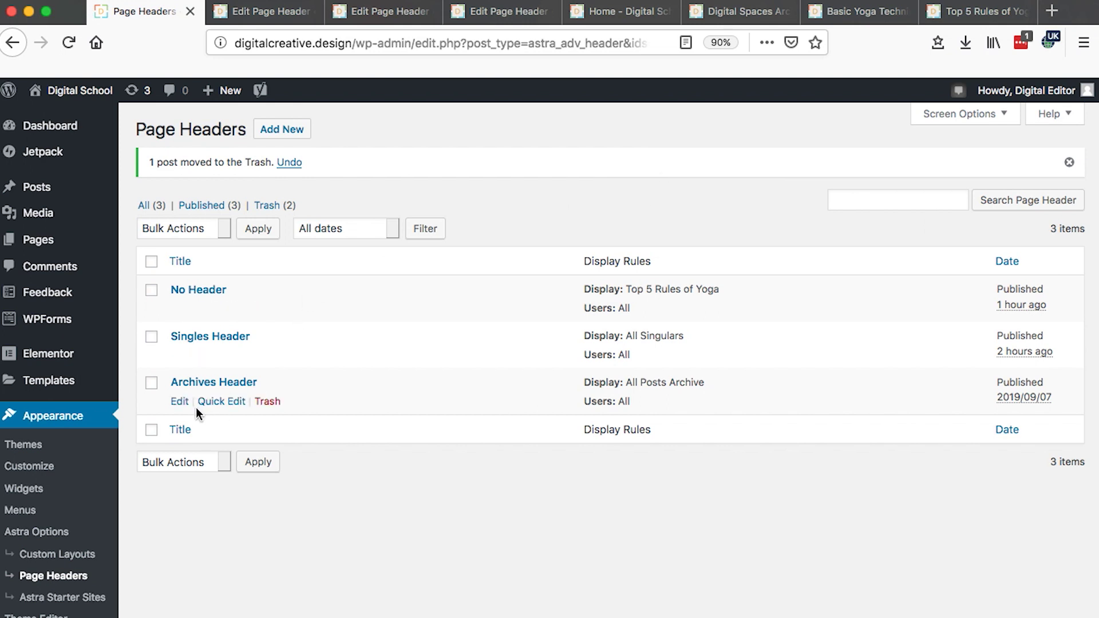
# - Open the Archives Header for editing and place the Digital Spaces browser tab directly beside its tab
pyautogui.click(180, 403)
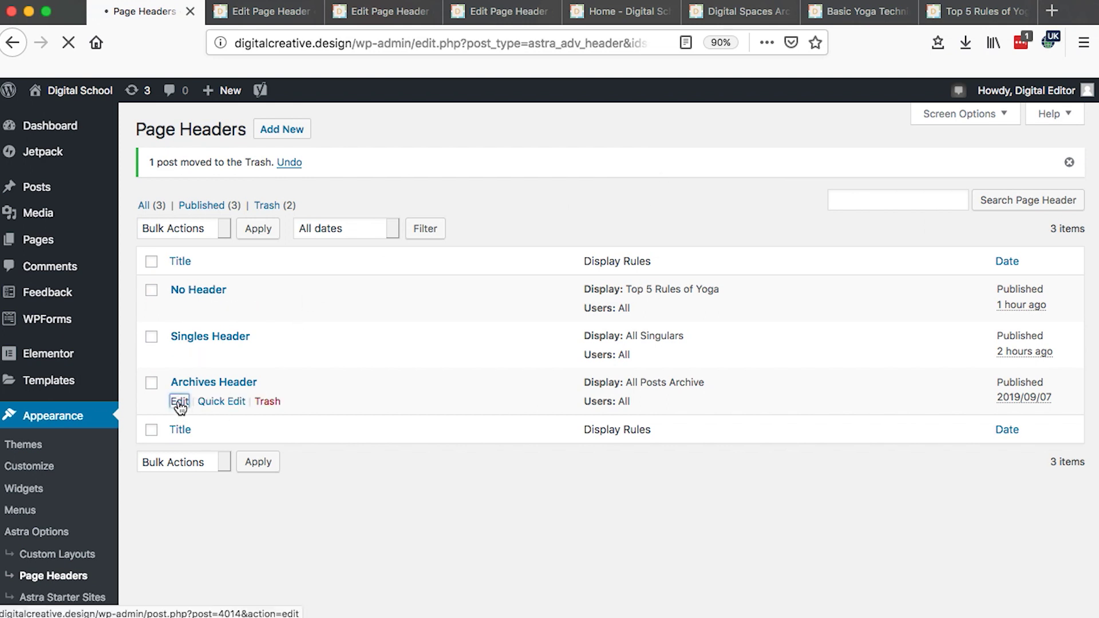
pyautogui.scroll(-3, 615, 334)
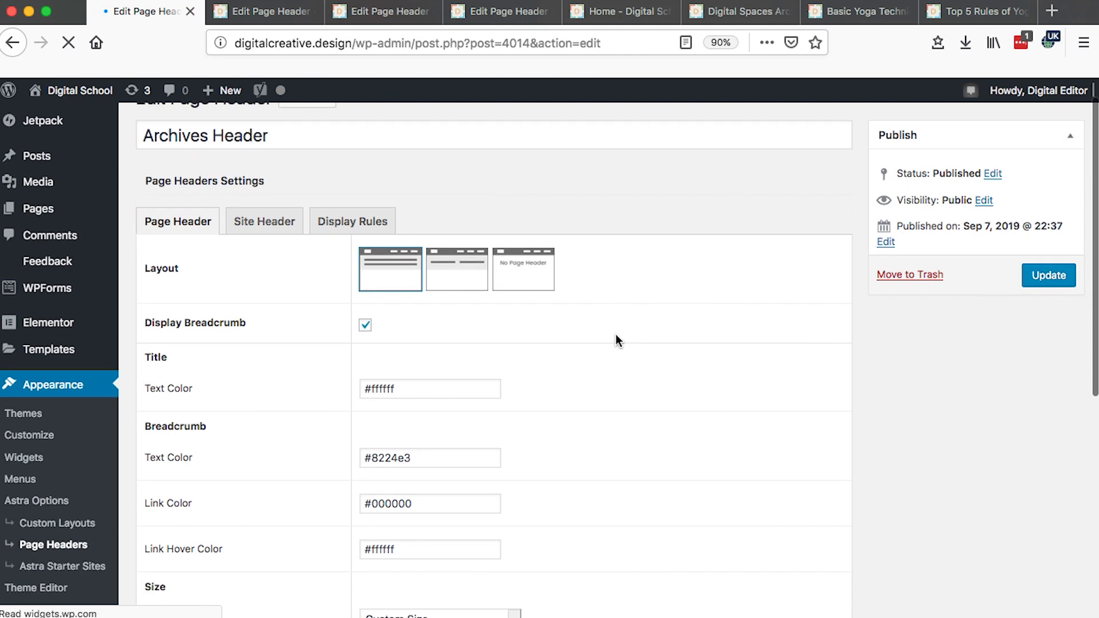
pyautogui.click(724, 16)
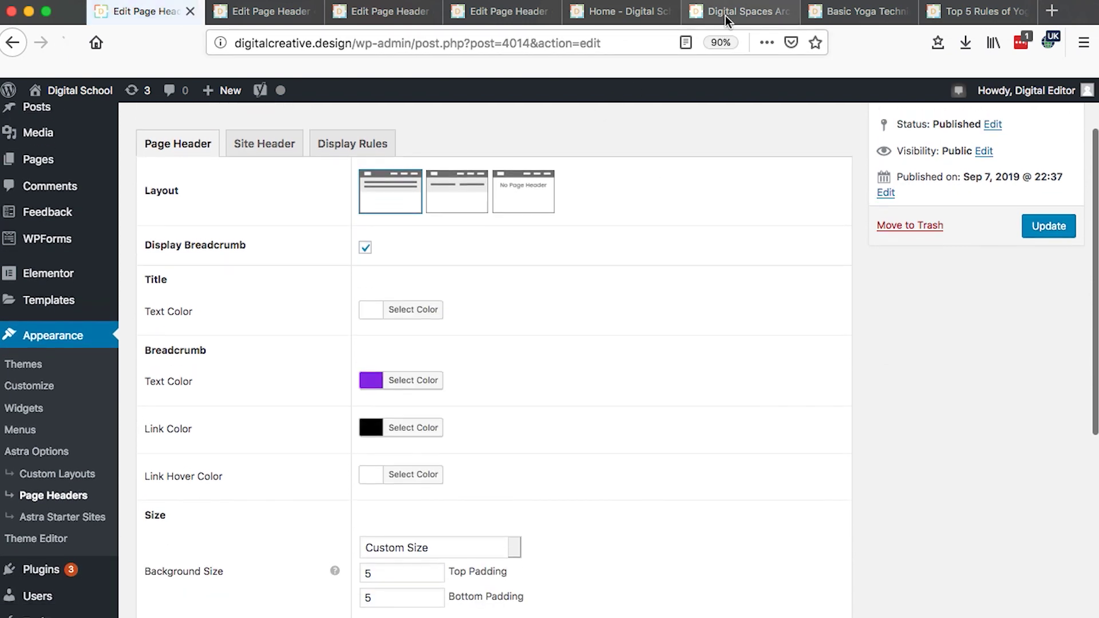
pyautogui.moveTo(726, 19); pyautogui.dragTo(259, 33)
pyautogui.click(146, 11)
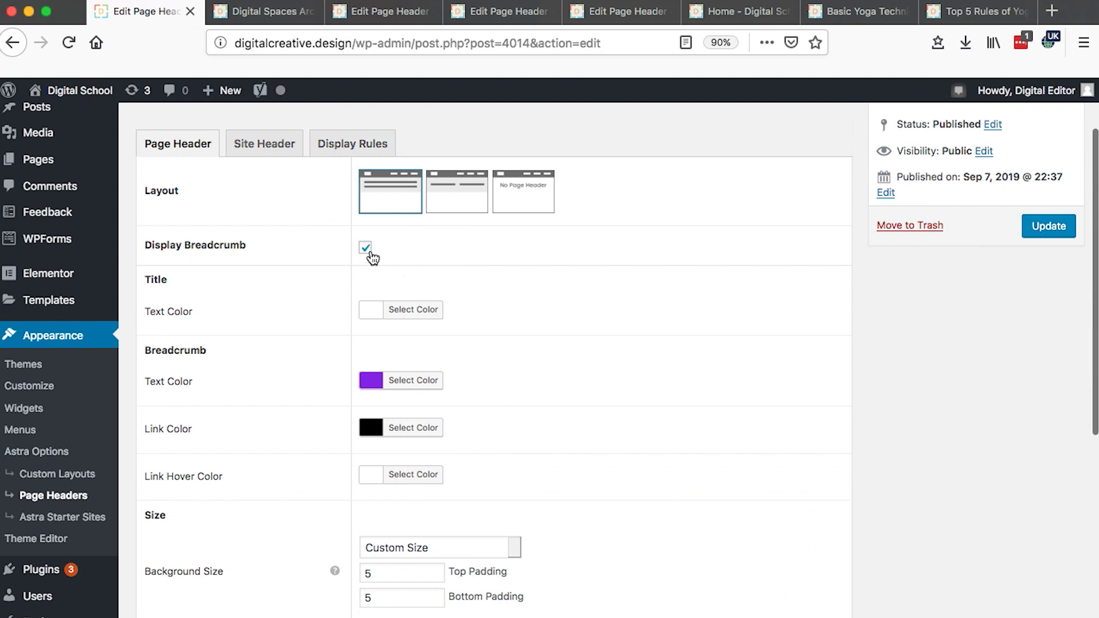
# - Compare the Archives Header's title text color setting with the title on the Digital Spaces archive page
pyautogui.scroll(-2, 515, 299)
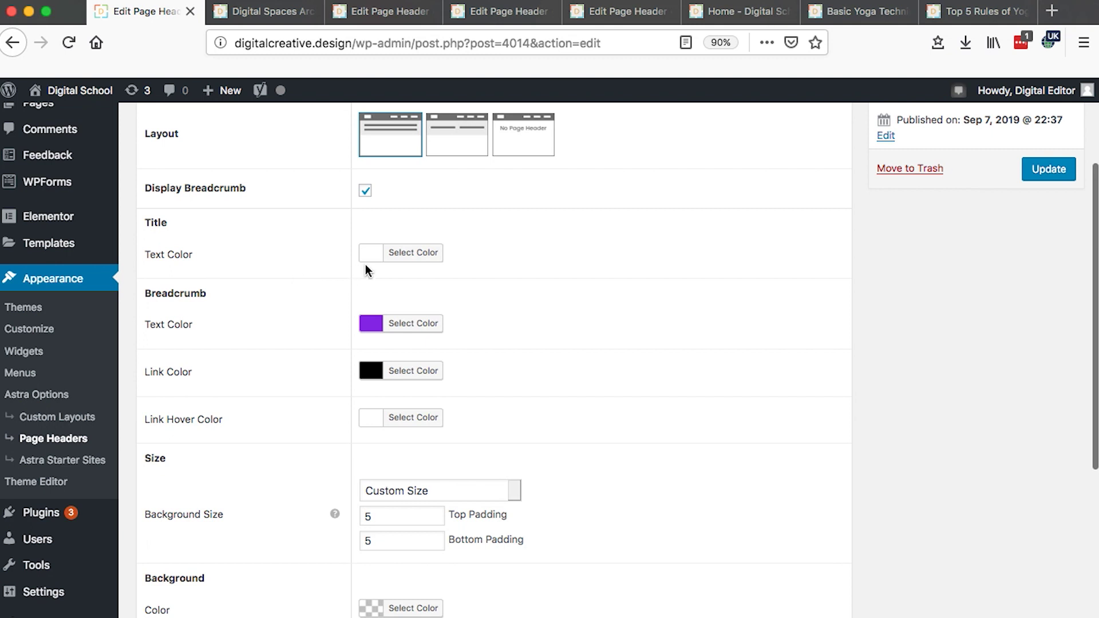
pyautogui.click(240, 13)
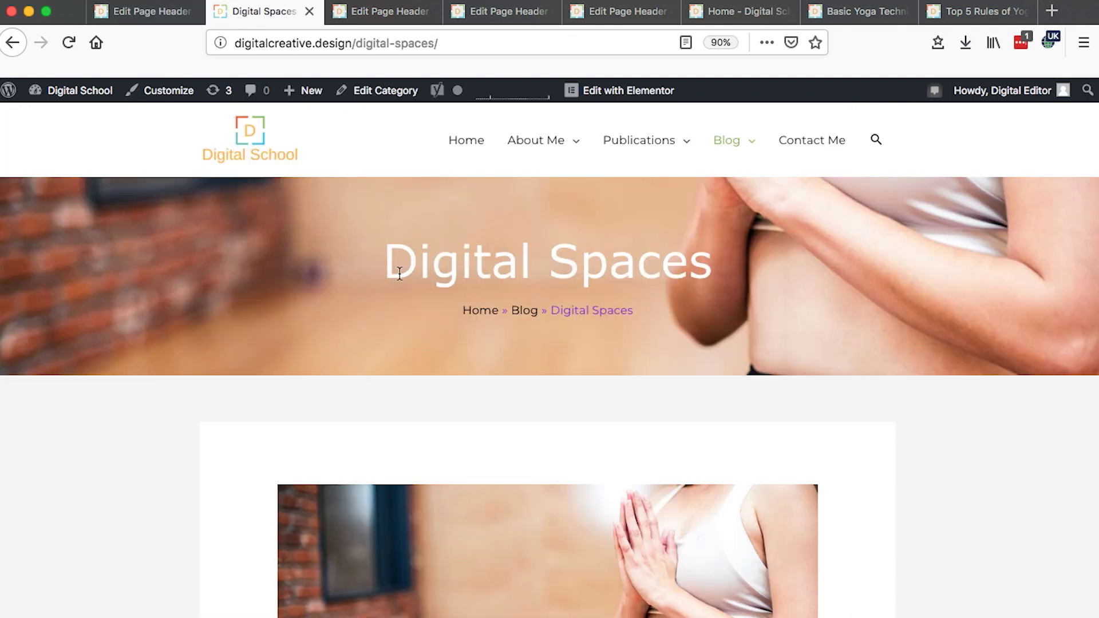
pyautogui.moveTo(385, 269); pyautogui.dragTo(712, 272)
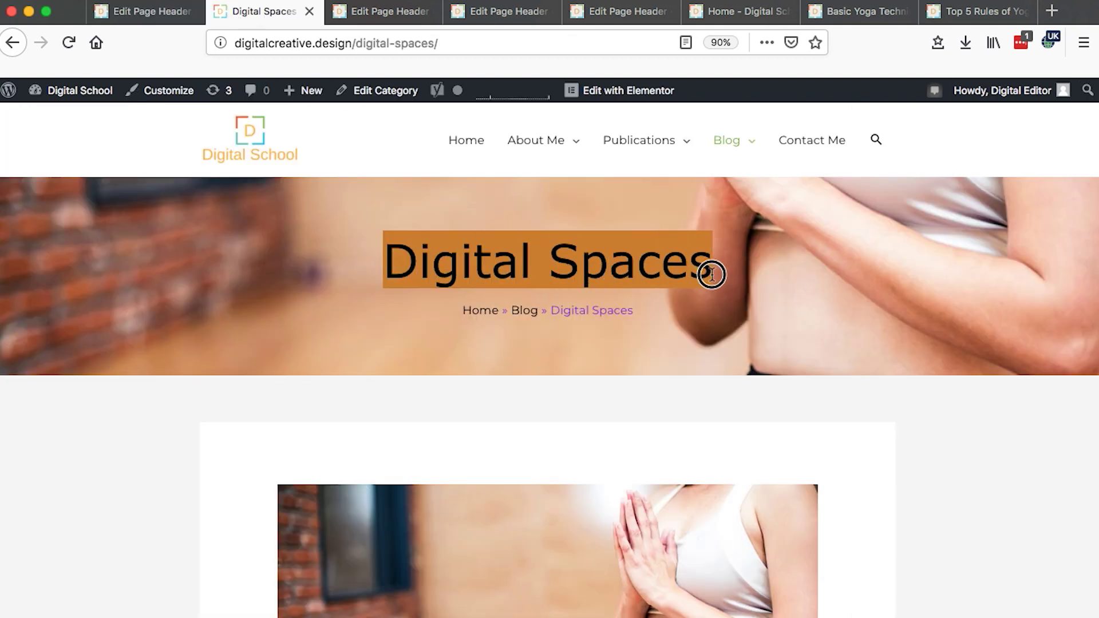
pyautogui.click(148, 13)
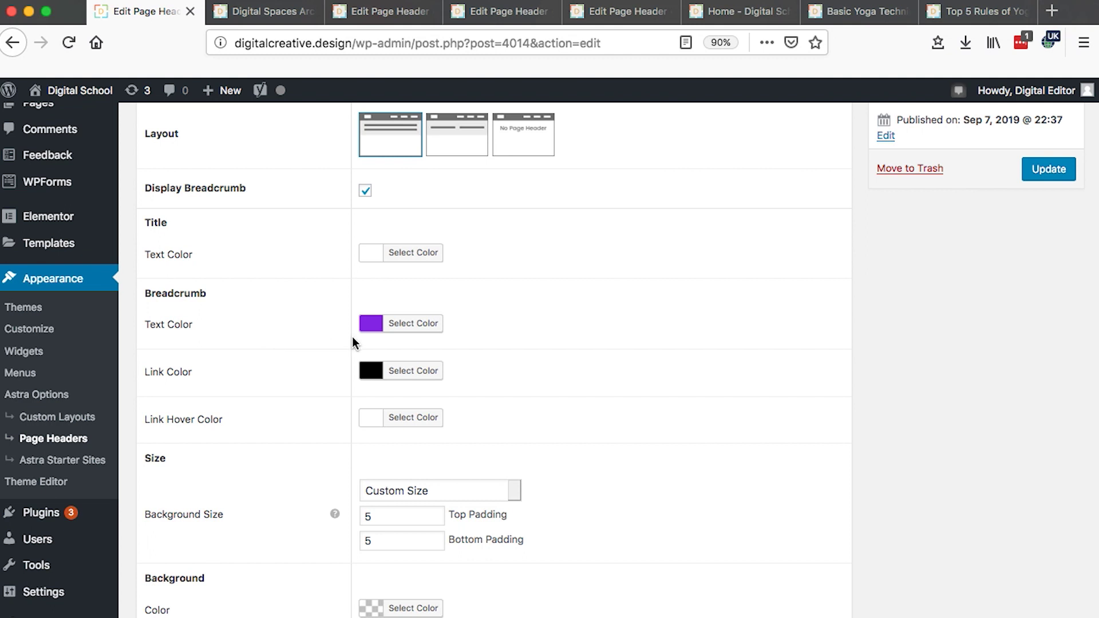
# - Compare the Archives Header's breadcrumb text, link and link hover colors with the breadcrumb on the Digital Spaces archive page
pyautogui.click(269, 20)
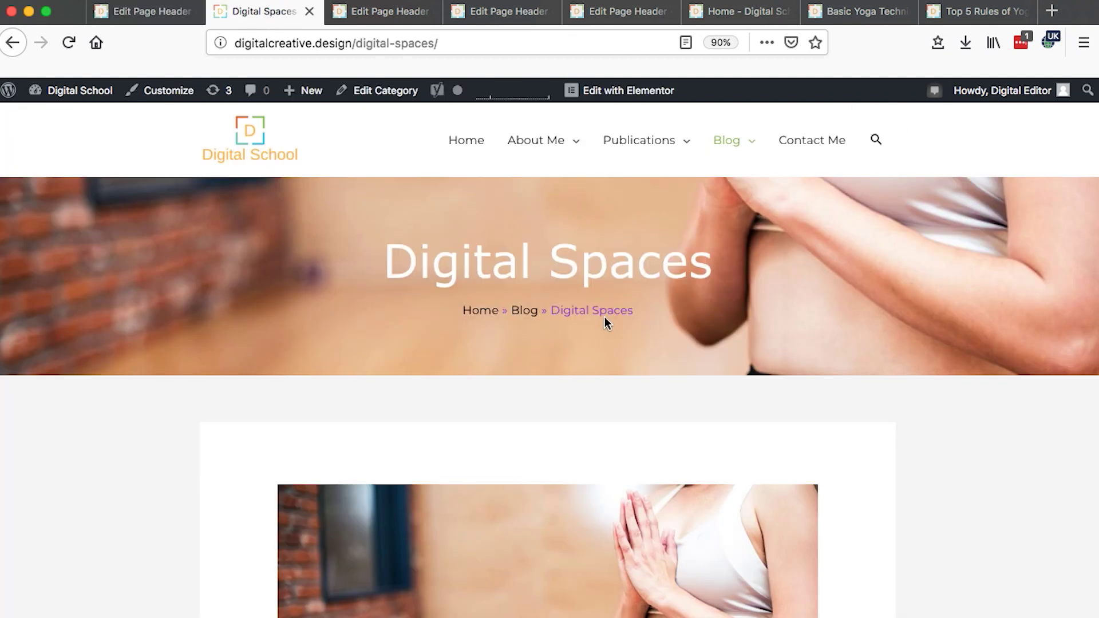
pyautogui.click(150, 15)
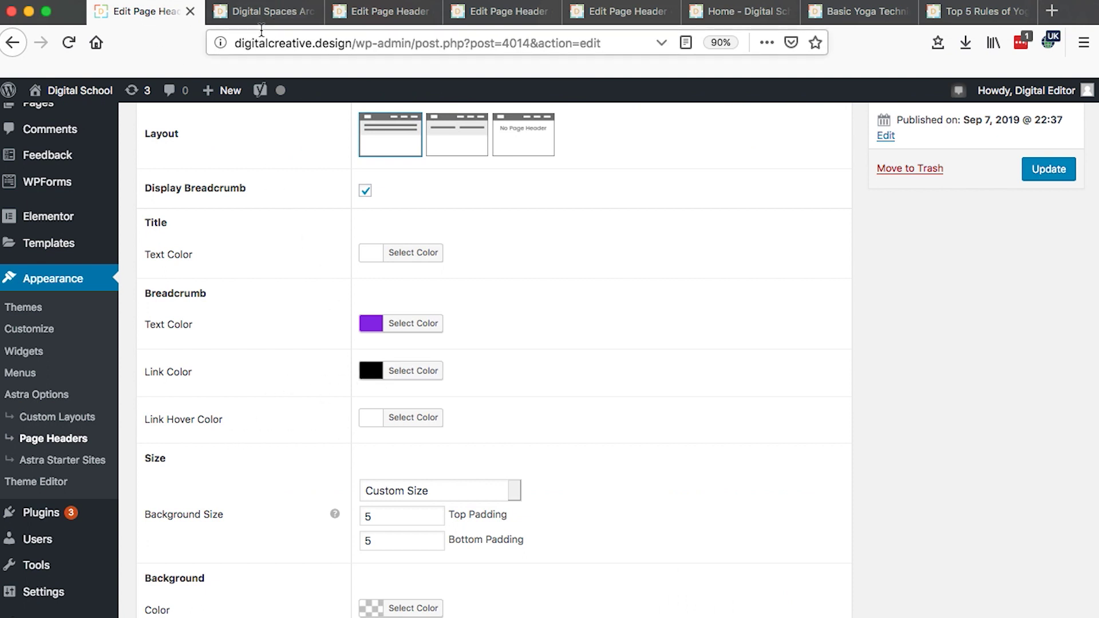
pyautogui.click(265, 13)
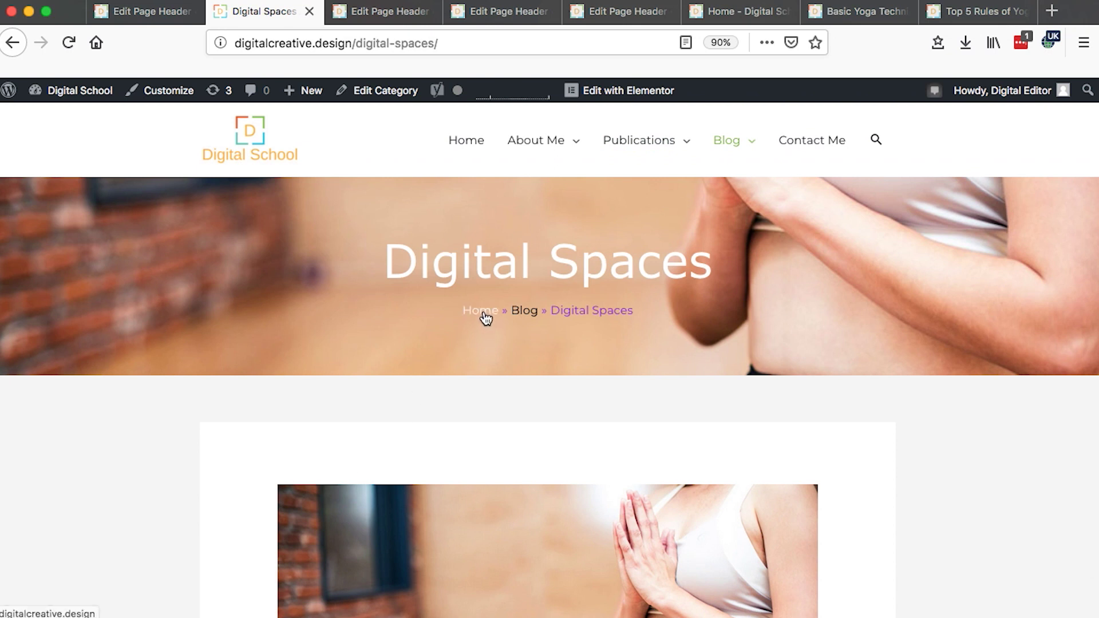
# - Review the Archives Header's background size padding, background color, image override and parallax settings
pyautogui.hotkey('ctrl', 'shift', 'Tab')
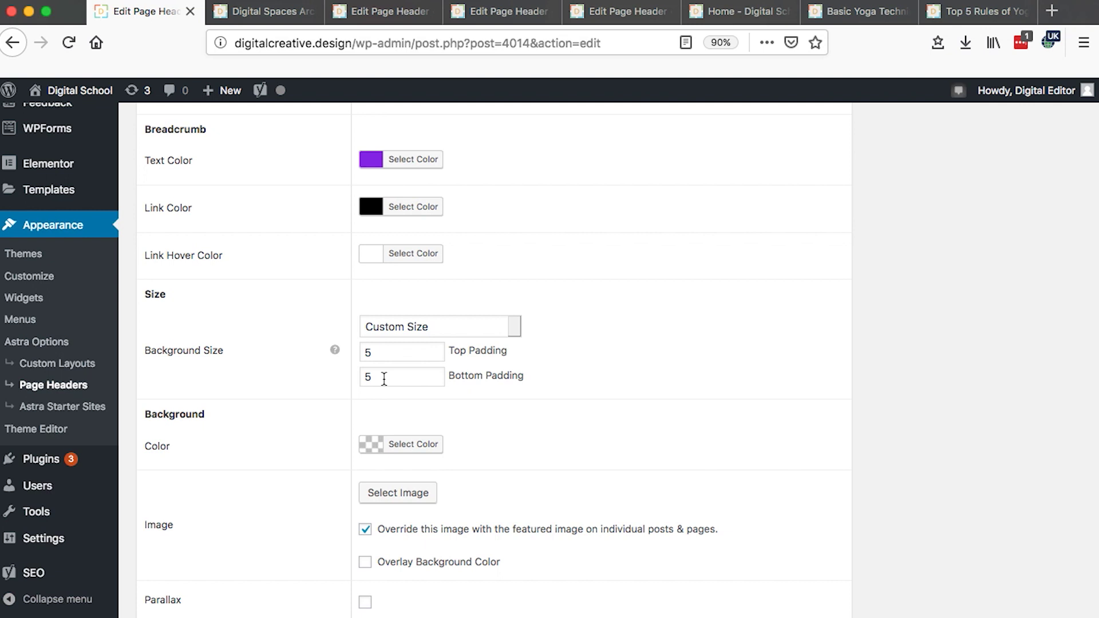
pyautogui.scroll(-2, 551, 338)
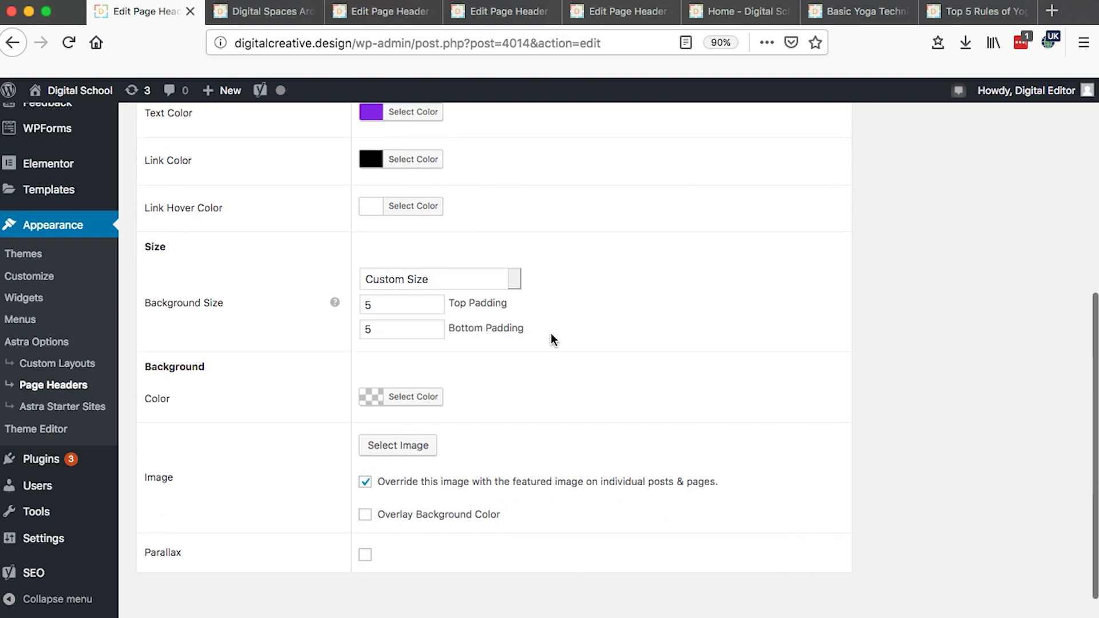
pyautogui.scroll(-1, 551, 333)
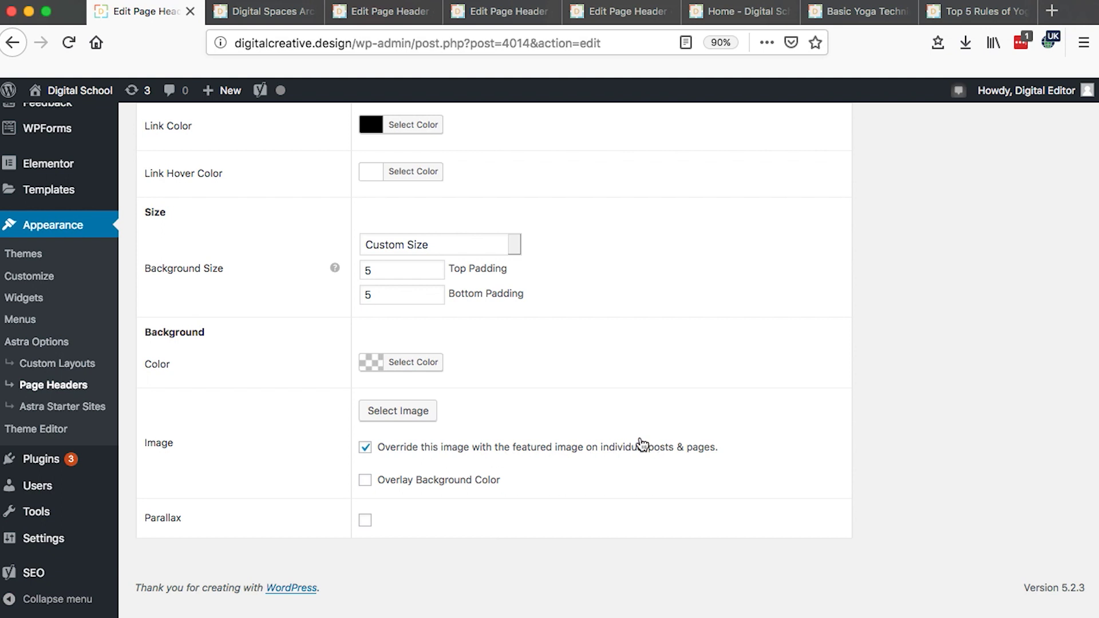
# - Compare the header image on the Digital Spaces archive page with the featured images of the posts listed below it
pyautogui.click(263, 17)
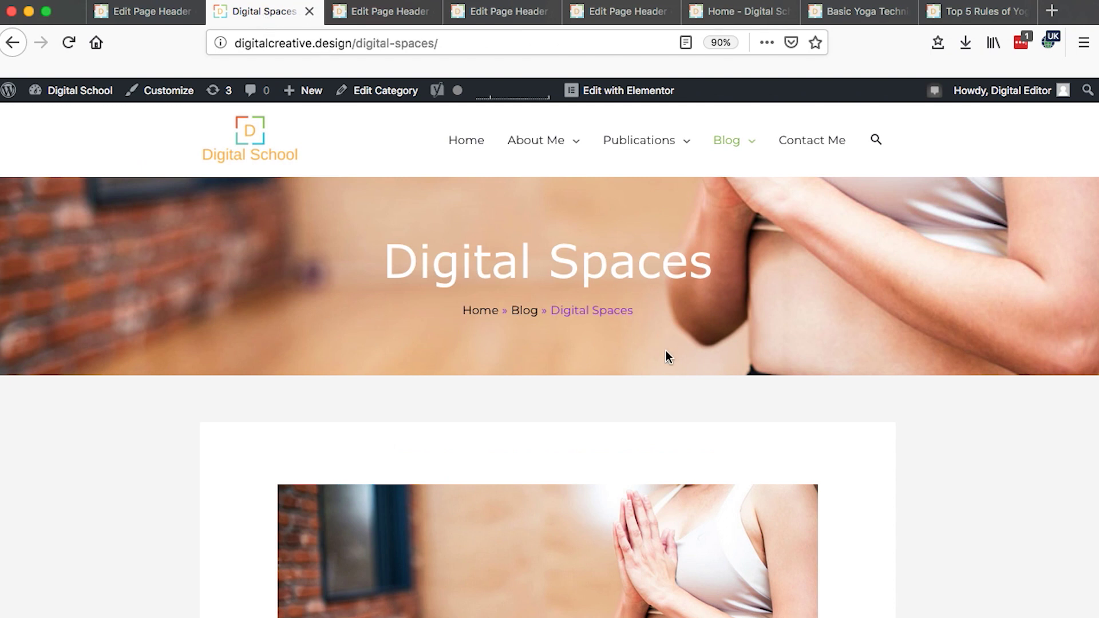
pyautogui.scroll(-5, 665, 351)
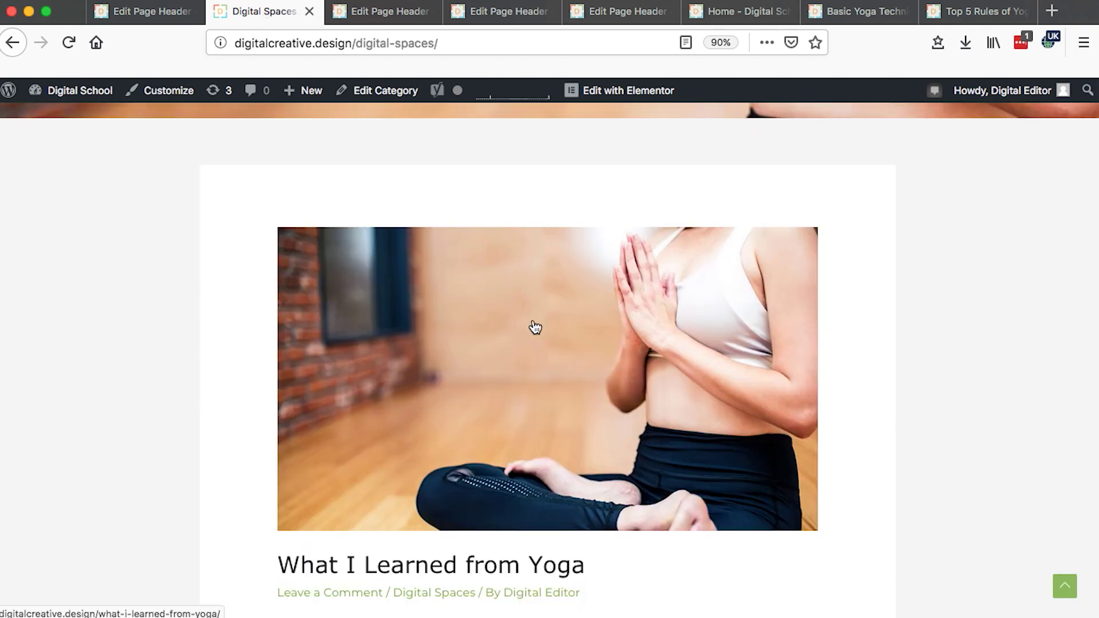
pyautogui.scroll(5, 533, 326)
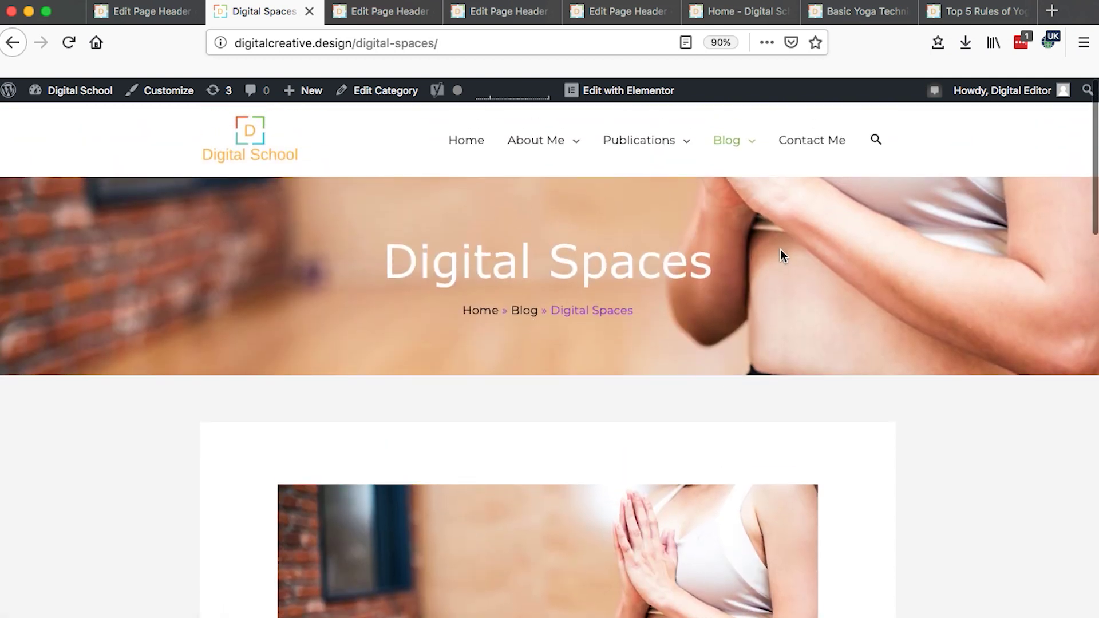
pyautogui.scroll(-2, 780, 251)
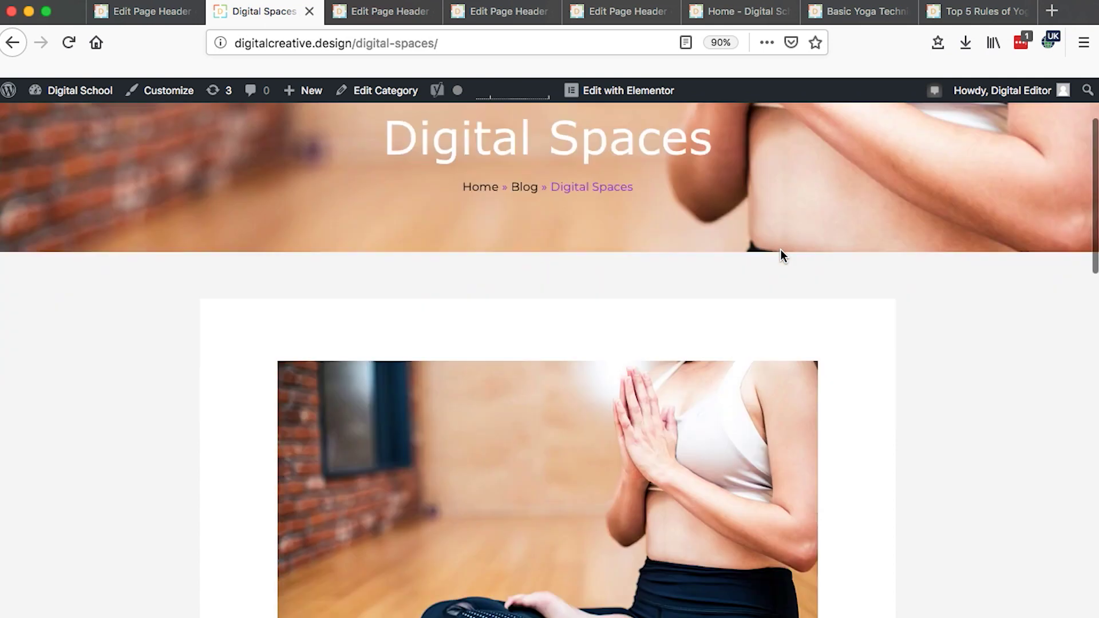
pyautogui.scroll(-8, 635, 390)
pyautogui.scroll(-7, 634, 387)
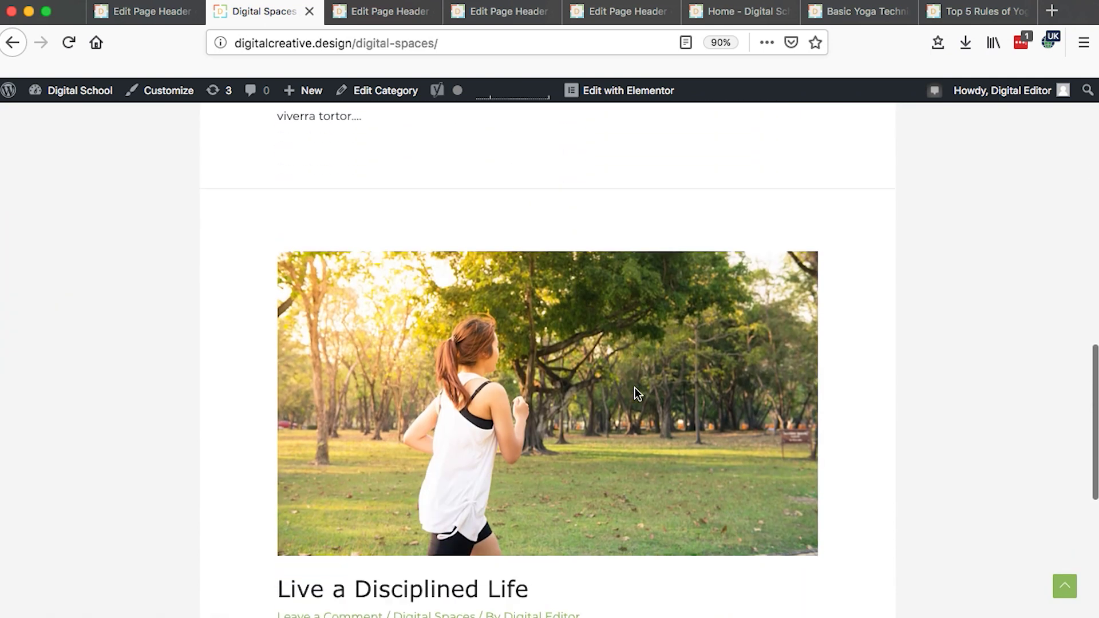
pyautogui.scroll(3, 636, 392)
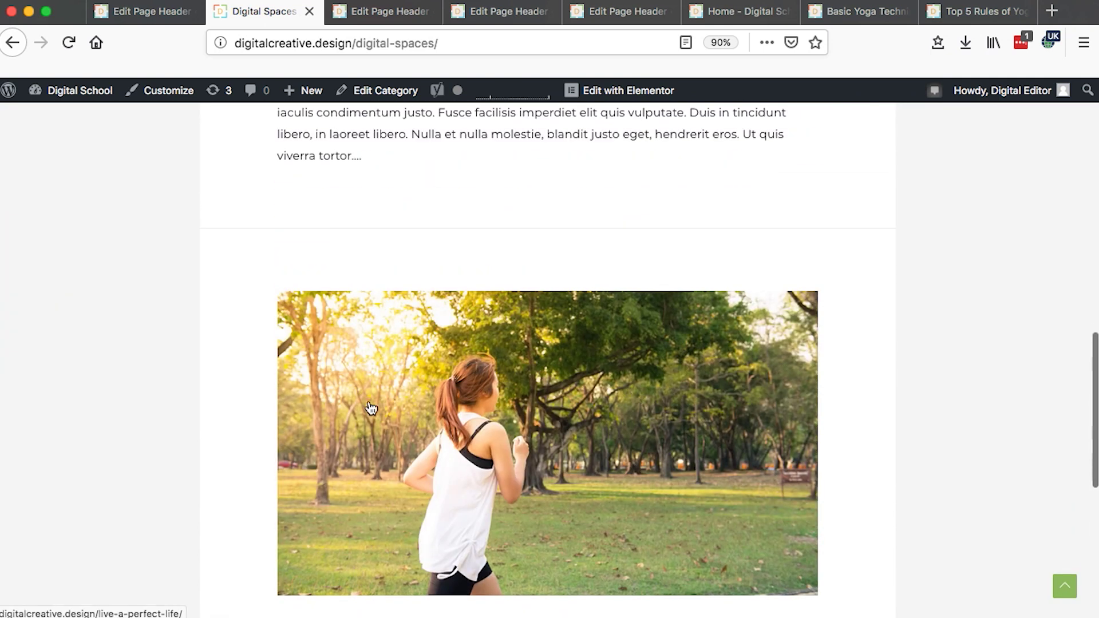
pyautogui.scroll(14, 461, 426)
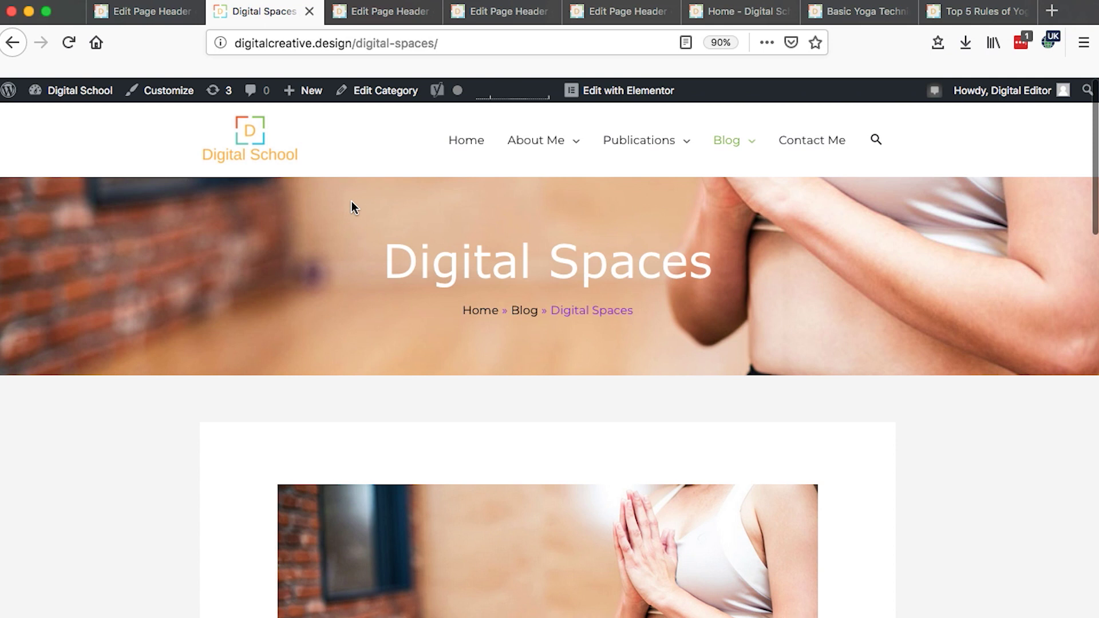
# - Show the Archives Header's site header settings and view the Custom Menu Item choices, keeping Search
pyautogui.click(146, 12)
pyautogui.click(263, 223)
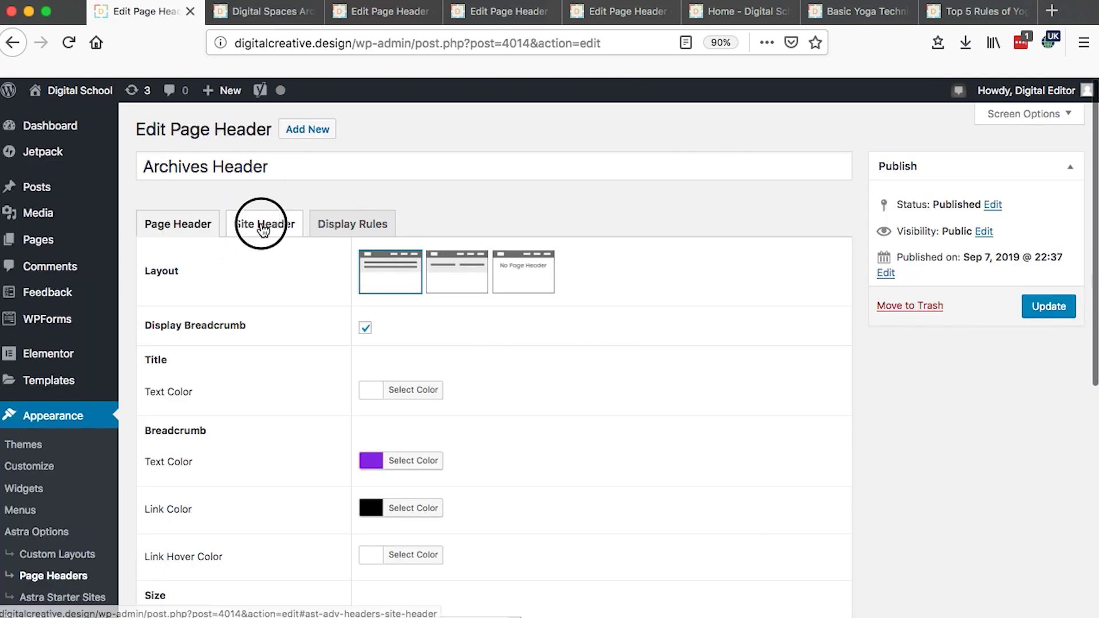
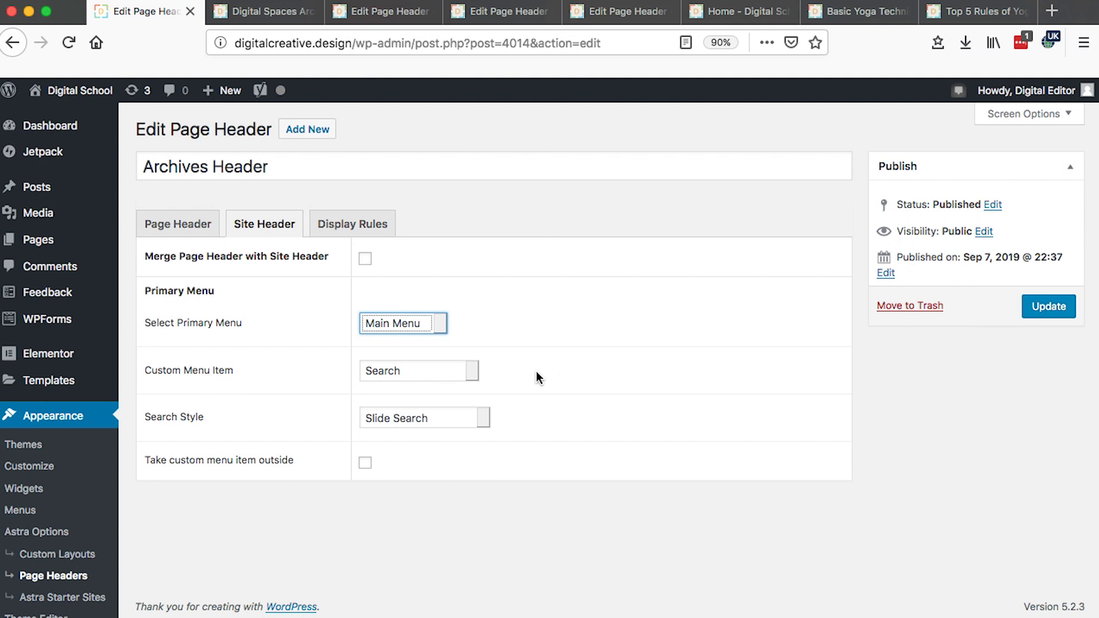
pyautogui.click(474, 372)
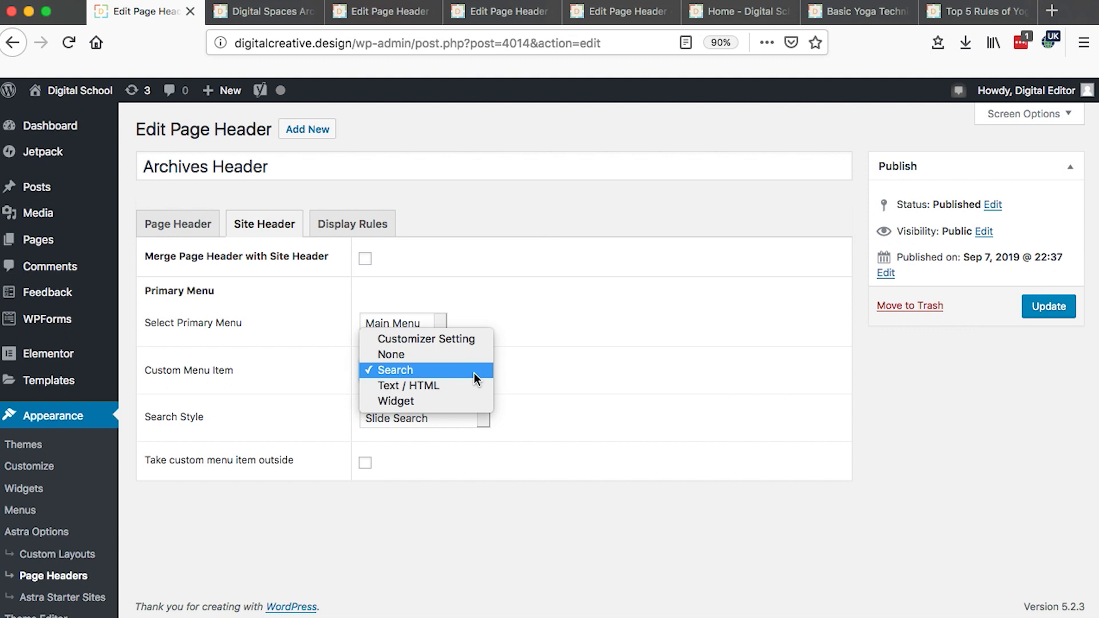
pyautogui.click(474, 372)
# - Try out the search item in the Digital Spaces page's main menu by expanding and collapsing its field
pyautogui.click(234, 15)
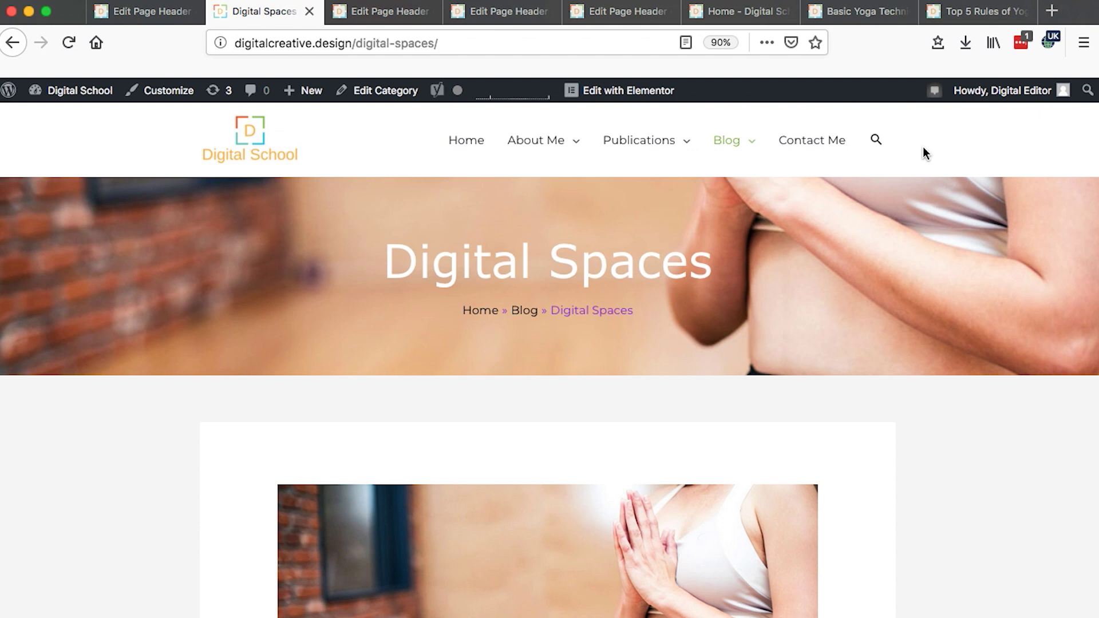
pyautogui.click(875, 139)
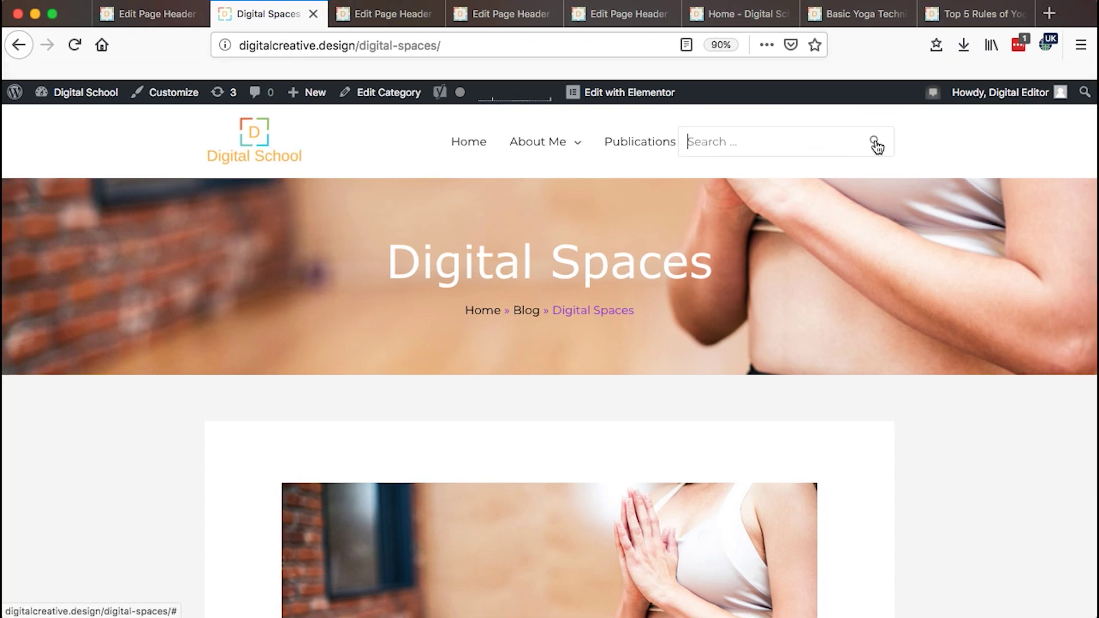
pyautogui.click(875, 141)
pyautogui.click(875, 142)
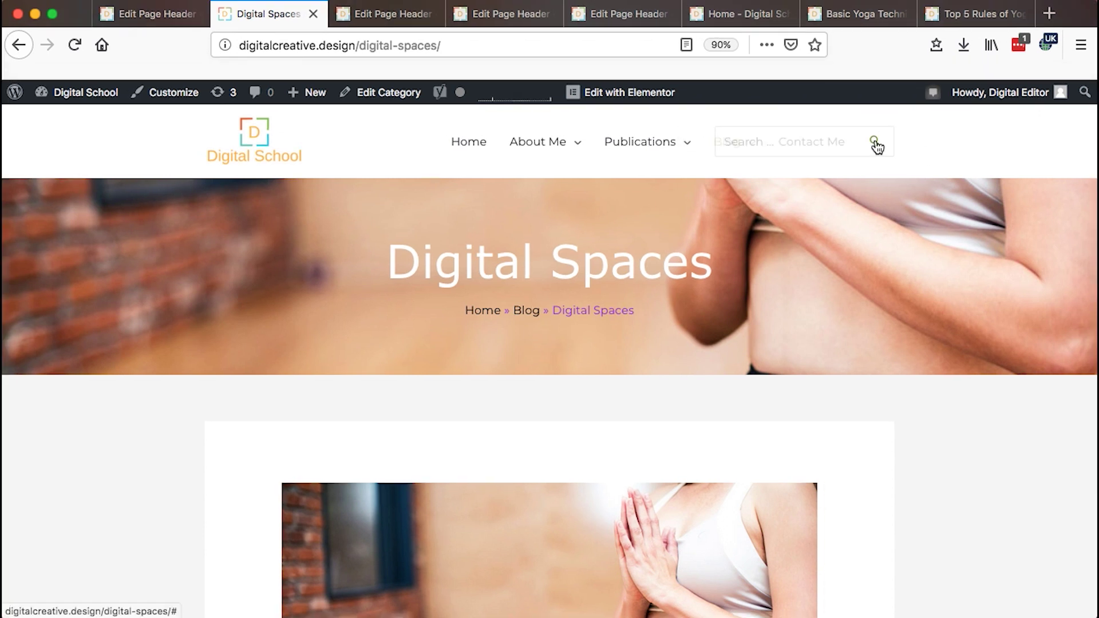
# - Return to the Archives Header and review the alternatives to Search for the Custom Menu Item
pyautogui.click(131, 11)
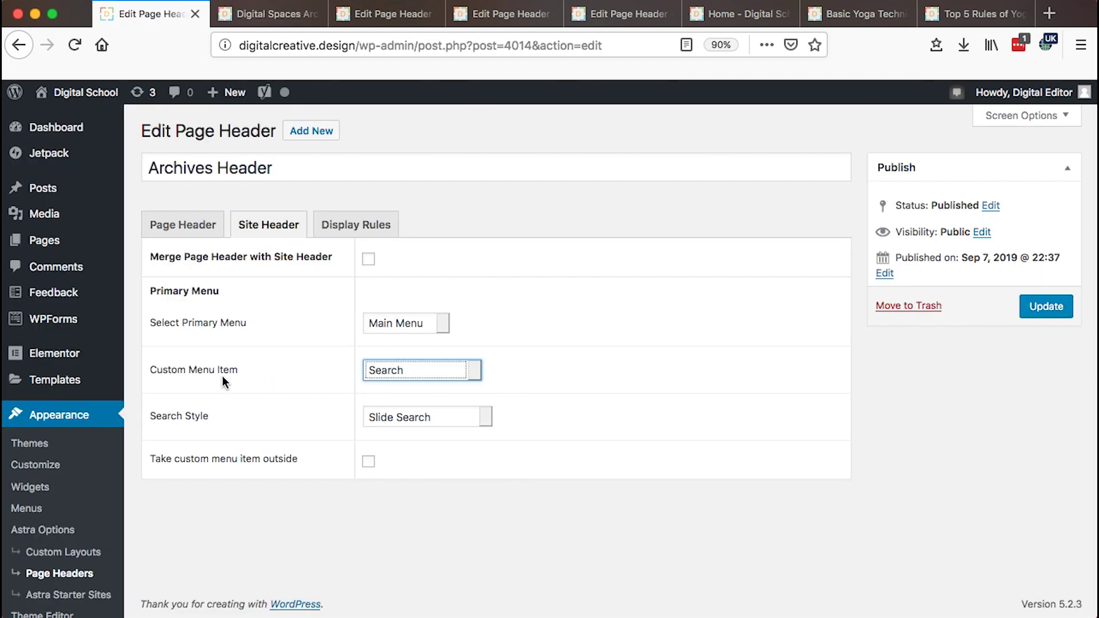
pyautogui.click(474, 371)
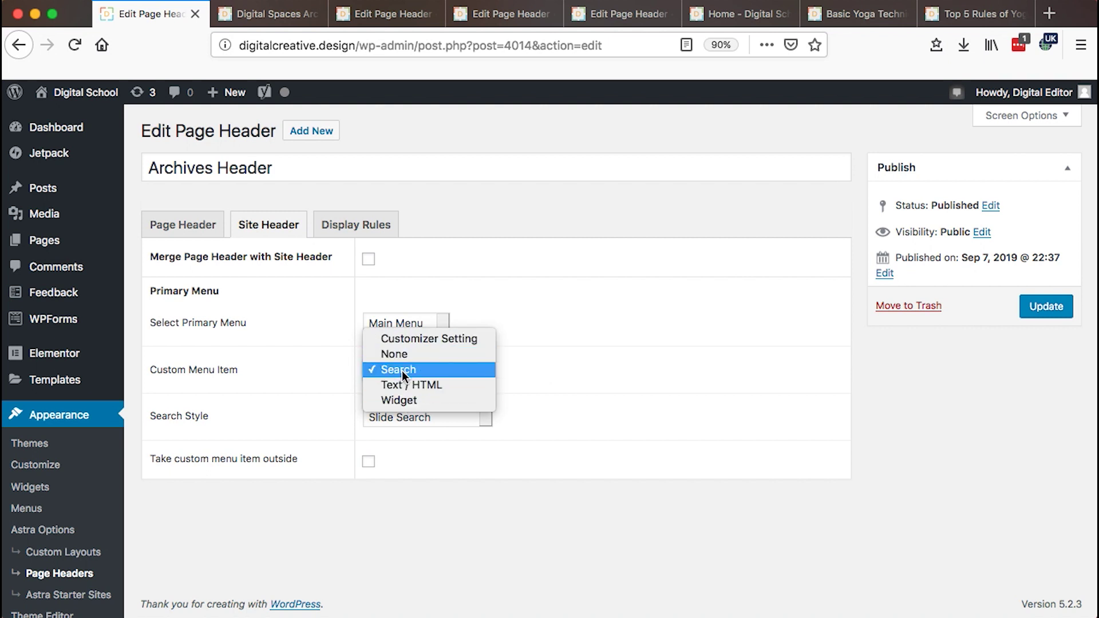
pyautogui.click(547, 356)
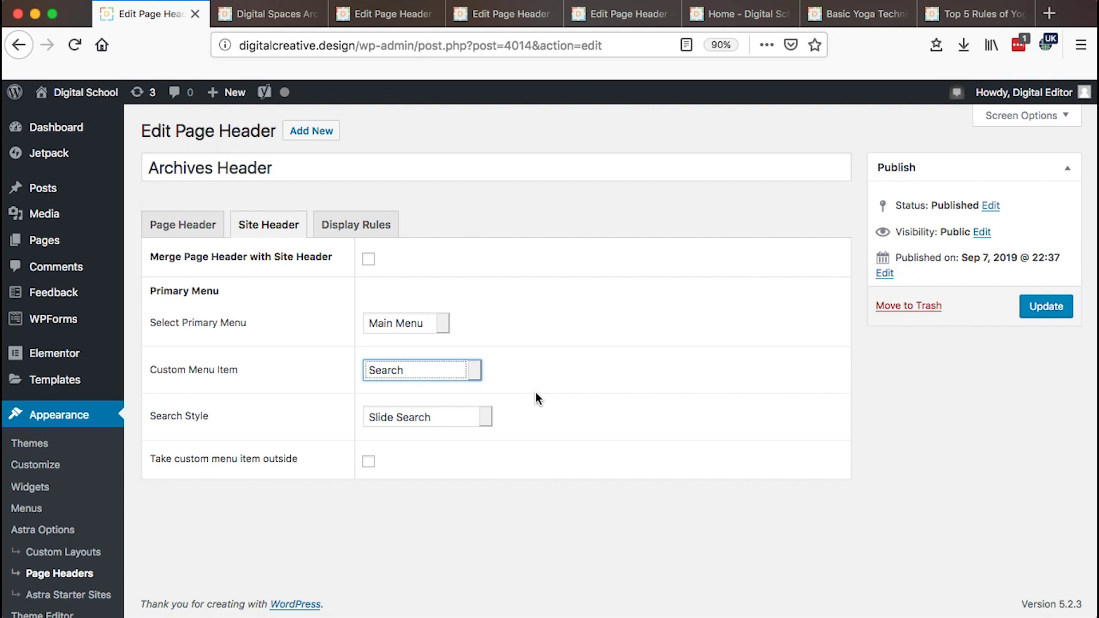
# - View the Search Style choices and check how Slide Search behaves in the Digital Spaces page's menu
pyautogui.click(483, 418)
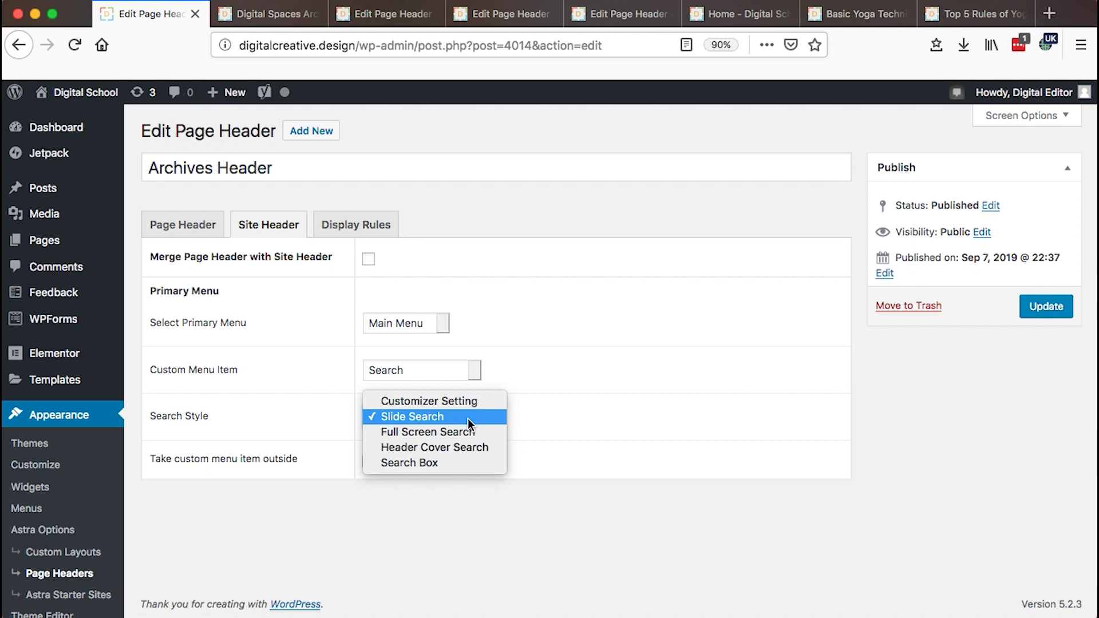
pyautogui.click(263, 27)
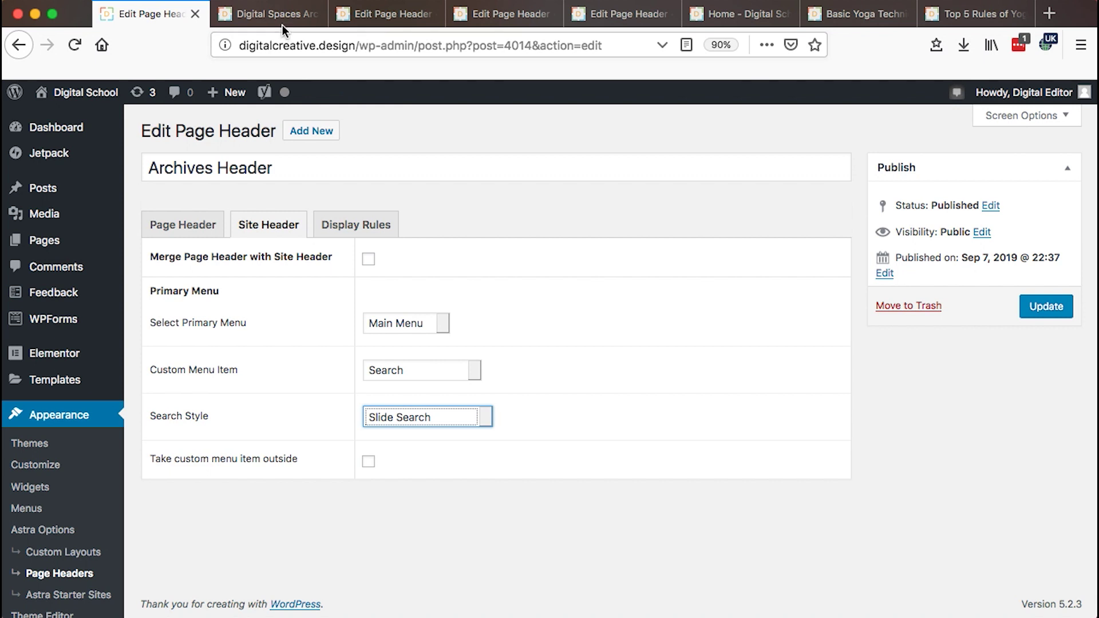
pyautogui.click(281, 26)
pyautogui.click(879, 142)
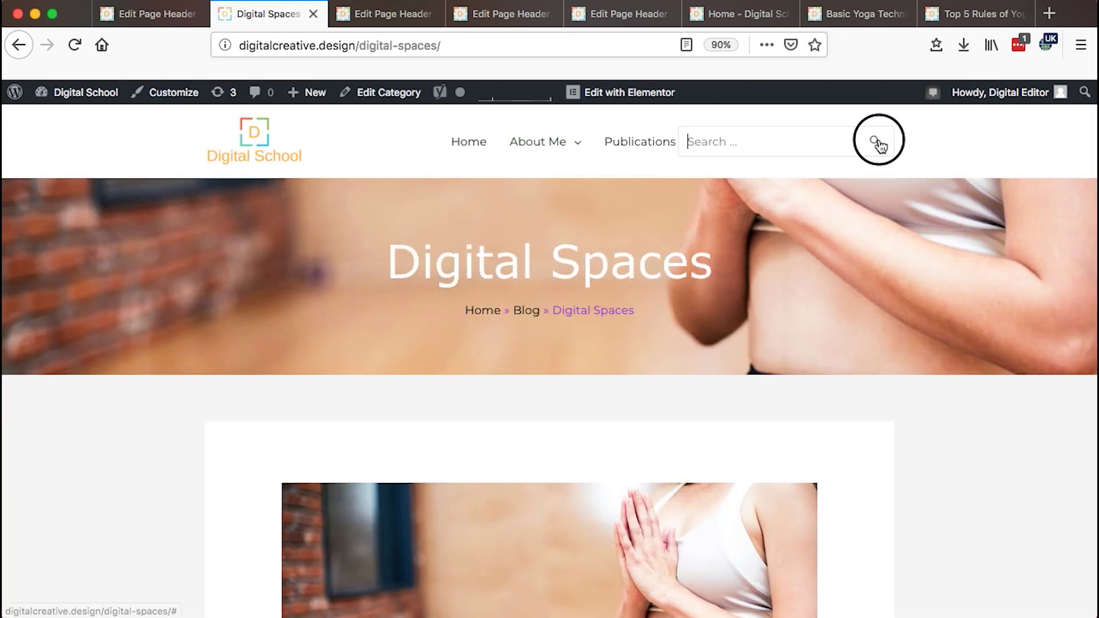
pyautogui.click(878, 143)
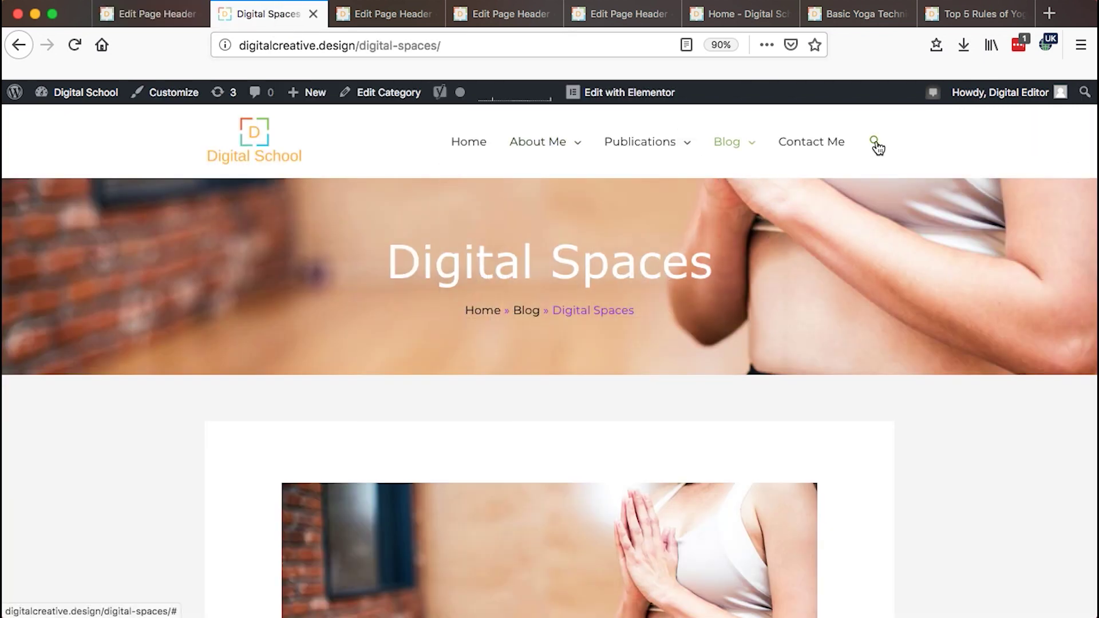
pyautogui.click(878, 145)
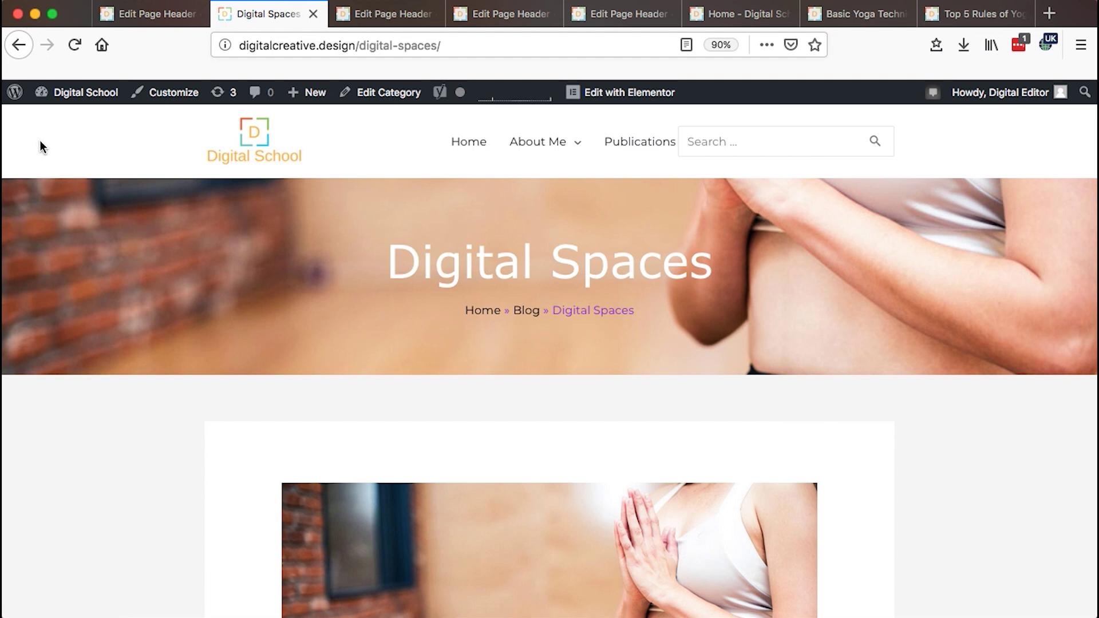
# - Go back to the Archives Header and review the remaining Search Style choices, keeping Slide Search
pyautogui.click(133, 16)
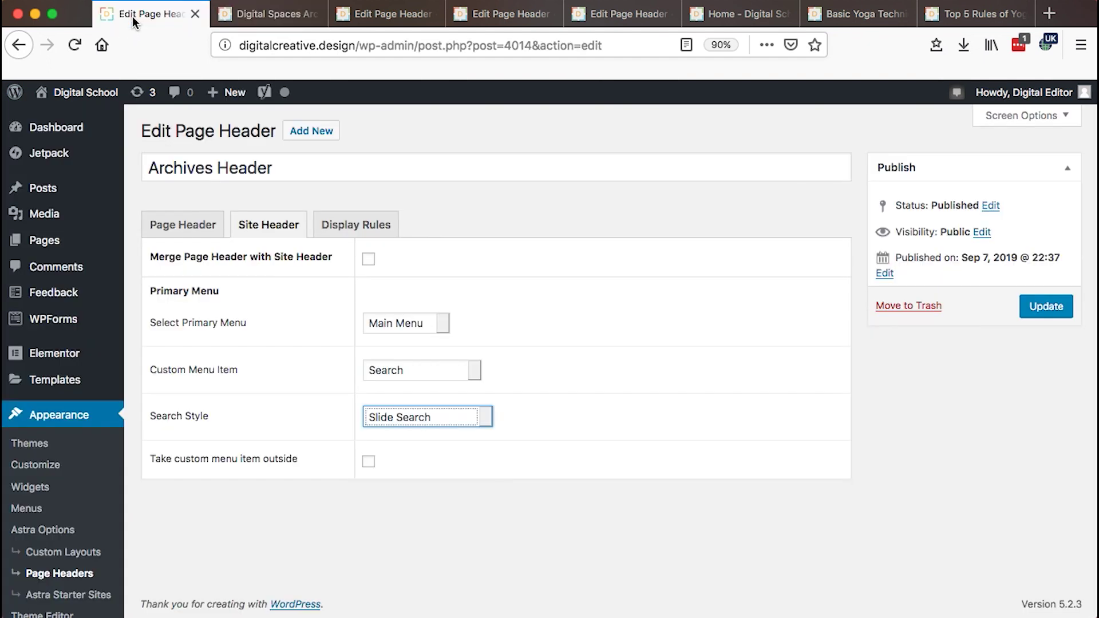
pyautogui.click(484, 421)
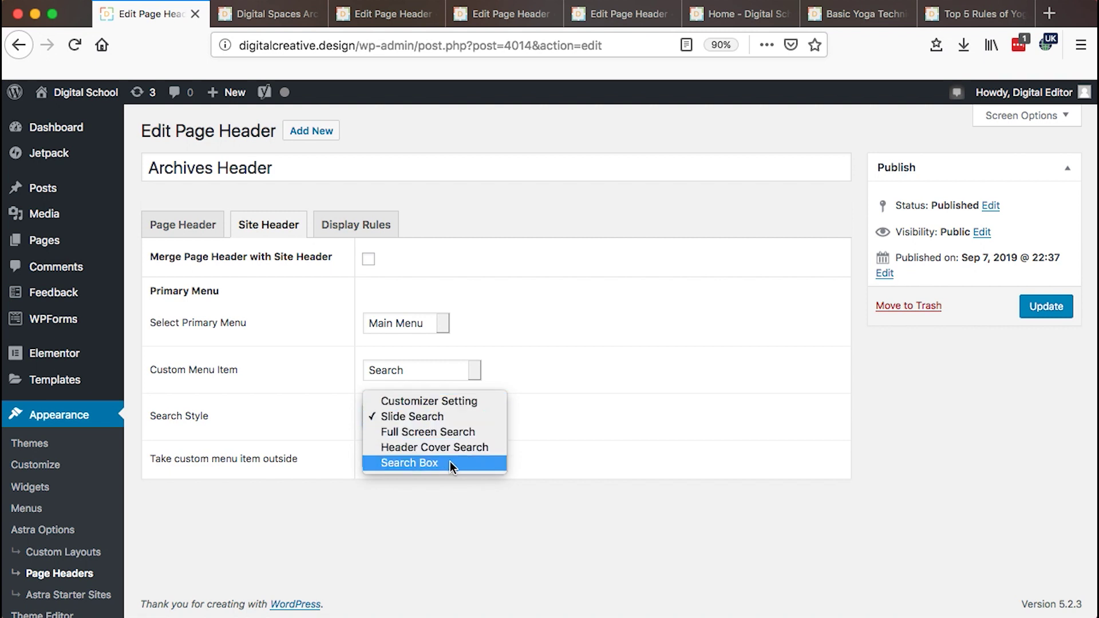
pyautogui.click(587, 400)
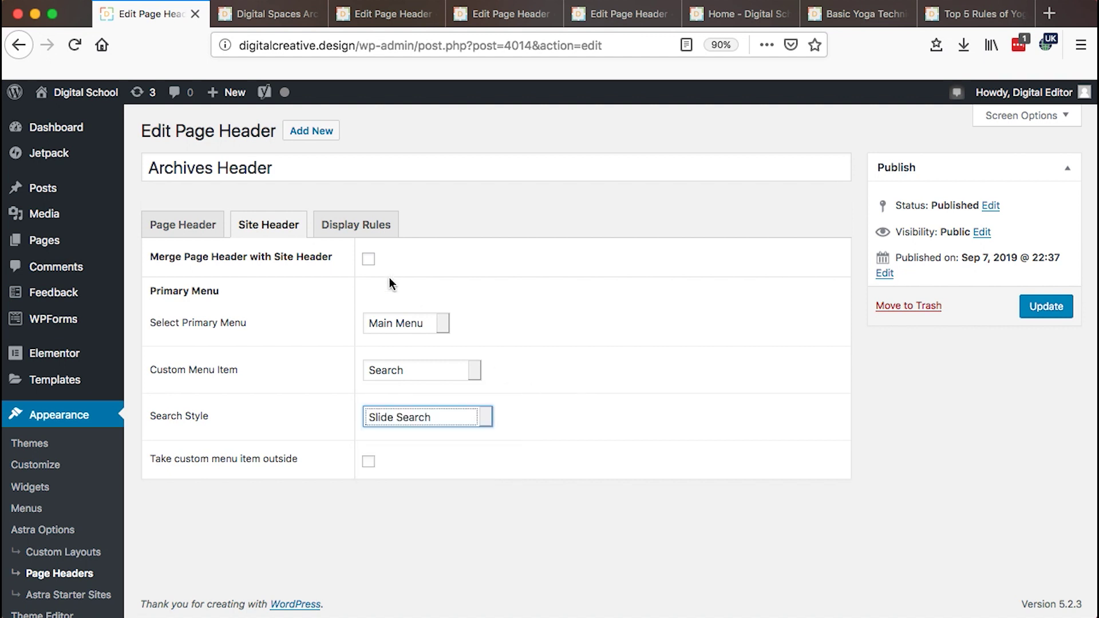
# - Review the Archives Header's Display Rules, checking the available choices for Display On and User Roles without changing them
pyautogui.click(345, 230)
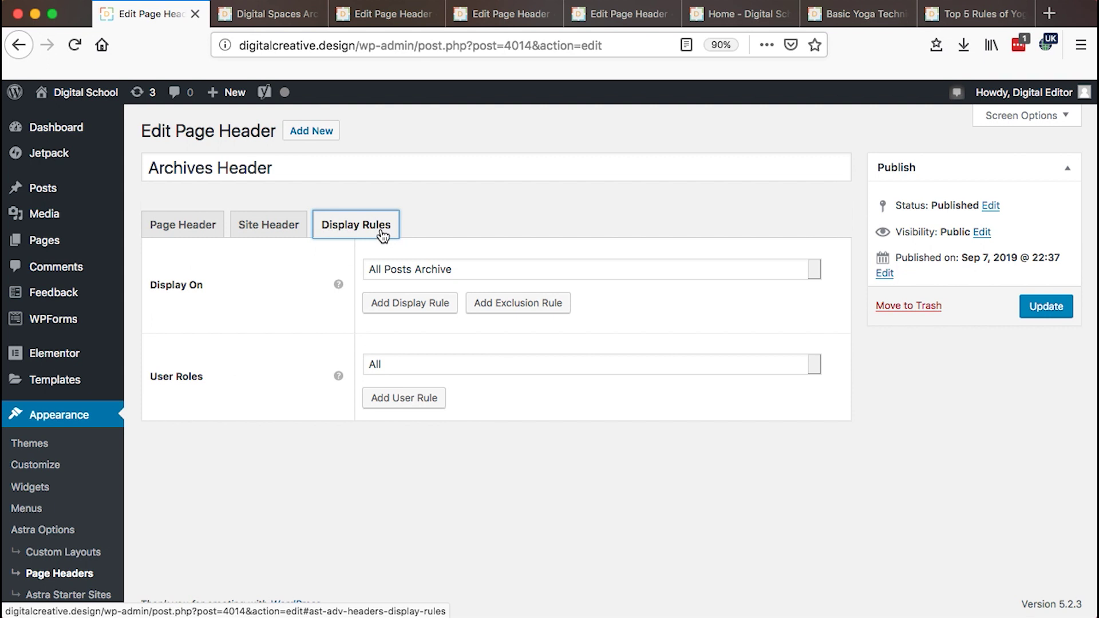
pyautogui.click(418, 269)
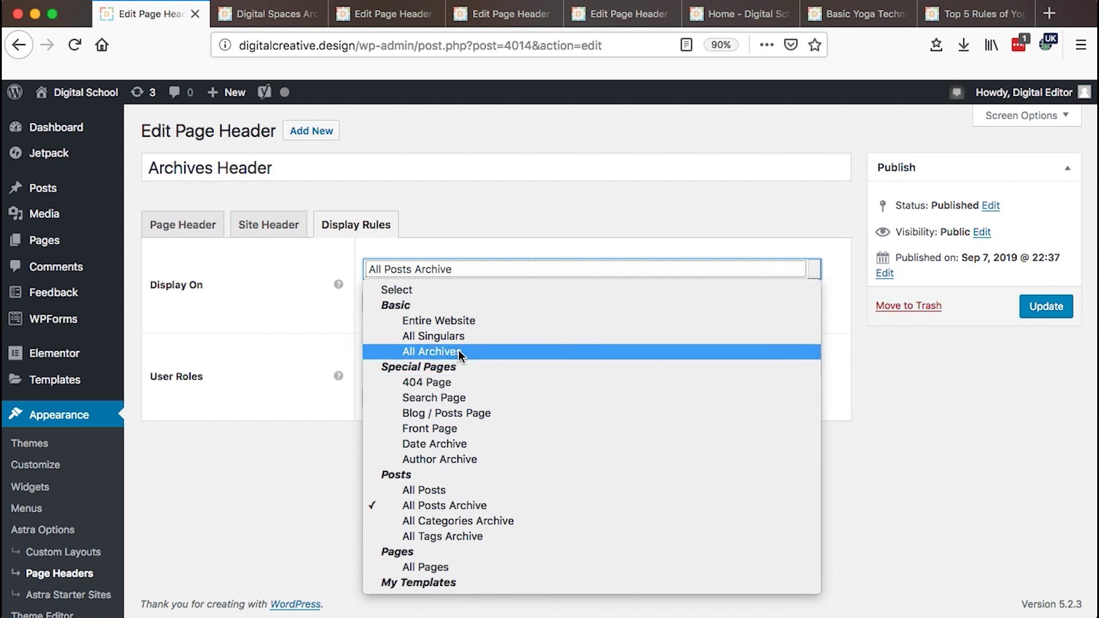
pyautogui.scroll(-4, 458, 353)
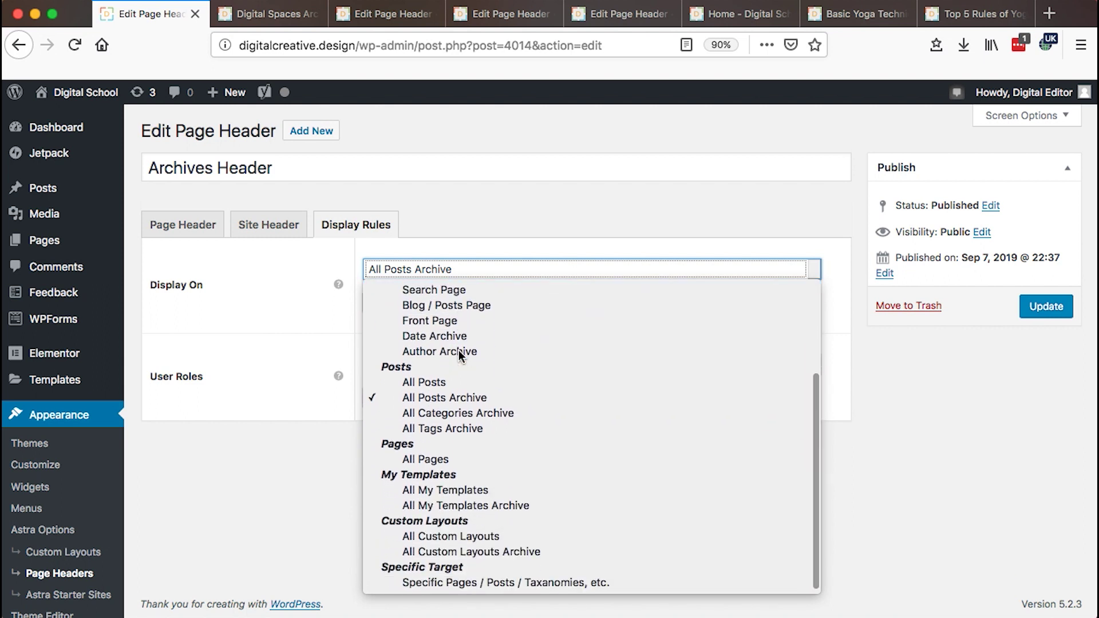
pyautogui.click(318, 404)
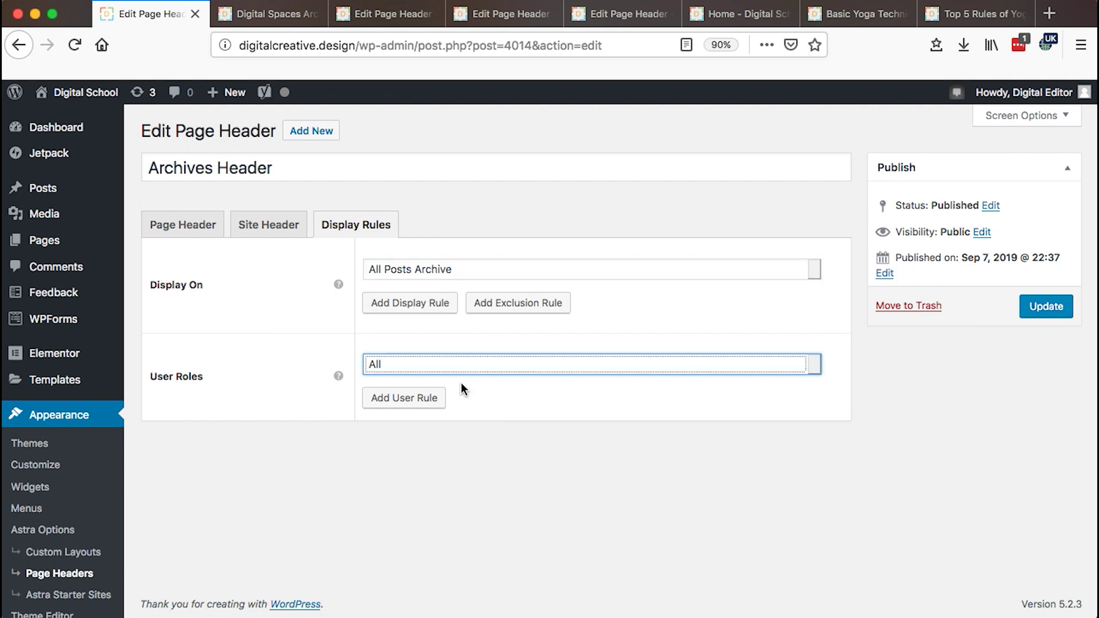
pyautogui.click(424, 365)
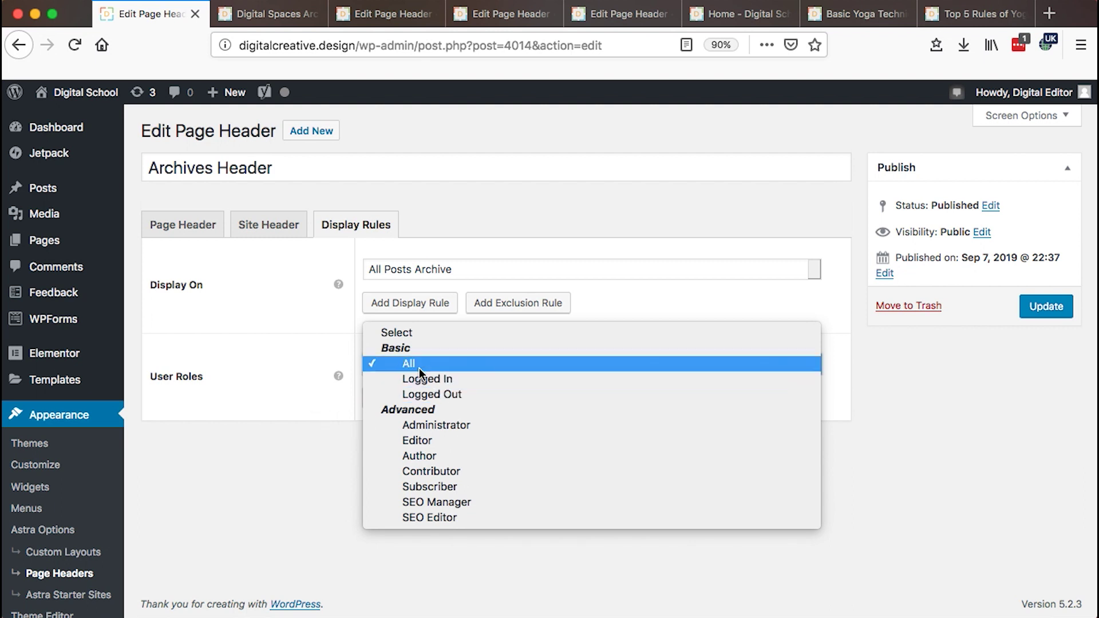
pyautogui.click(312, 389)
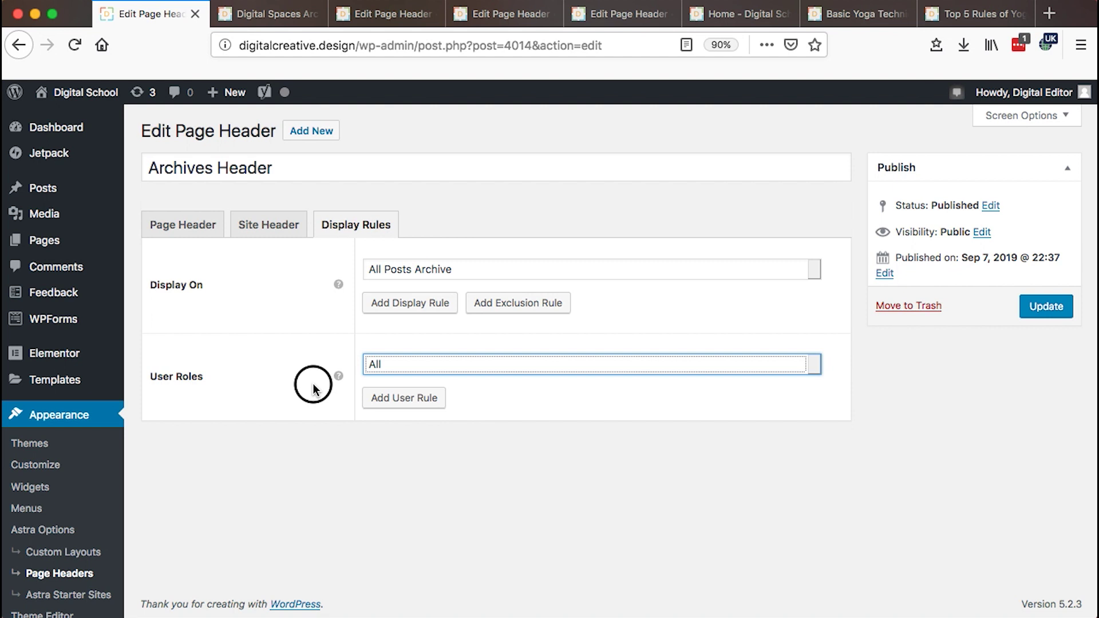
# - Look over the Archives Header's three settings sections, then save it and reload the Digital Spaces page
pyautogui.click(200, 230)
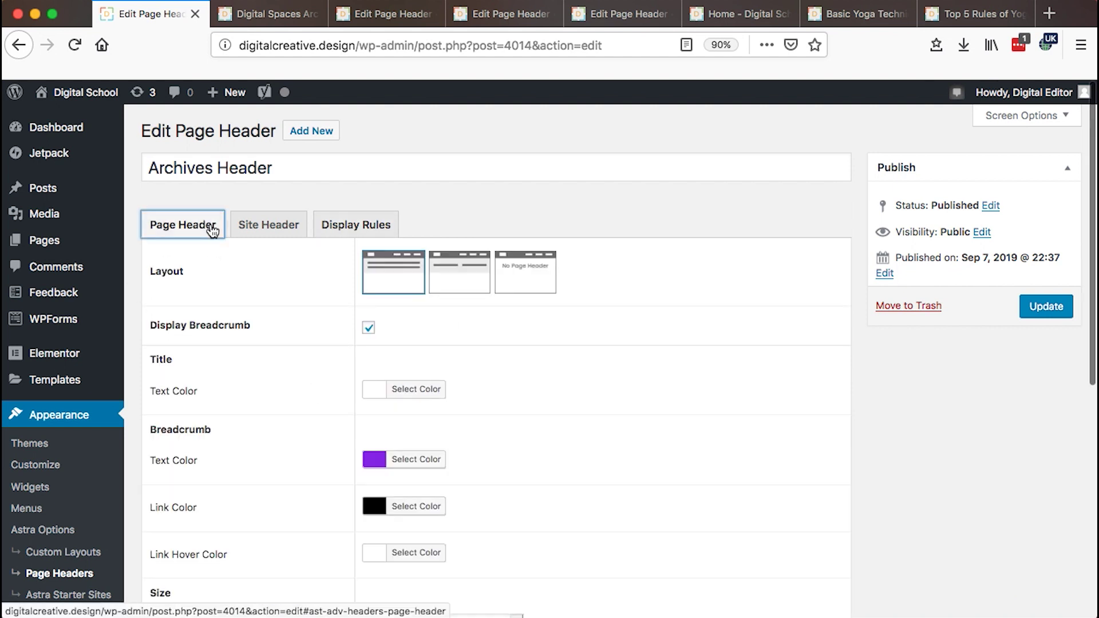
pyautogui.click(266, 225)
pyautogui.click(358, 229)
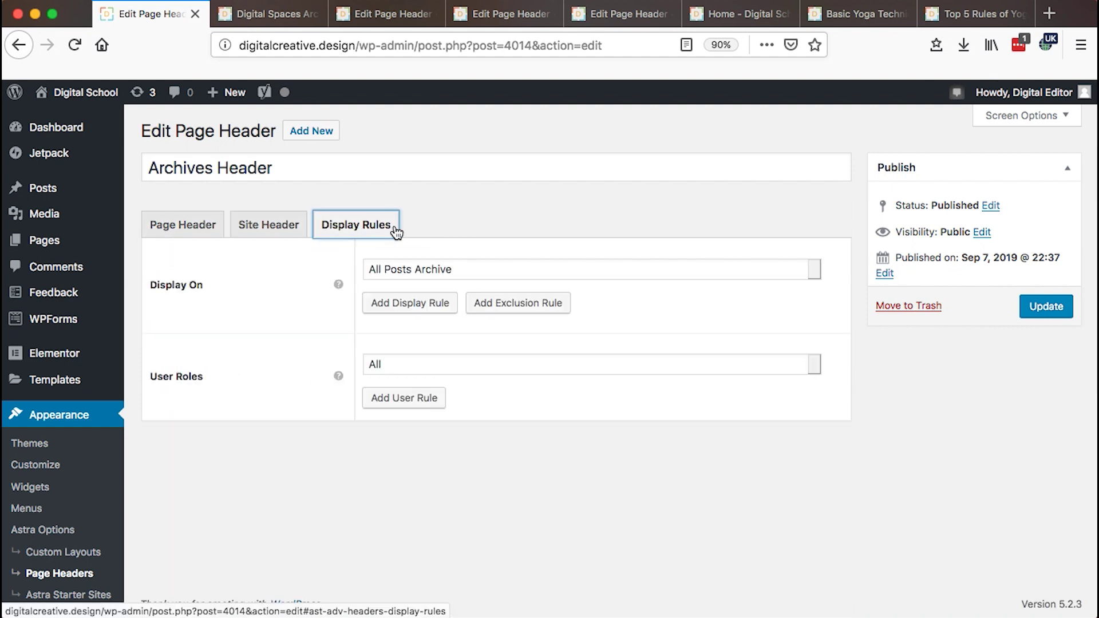
pyautogui.click(1046, 307)
pyautogui.click(255, 19)
pyautogui.click(75, 46)
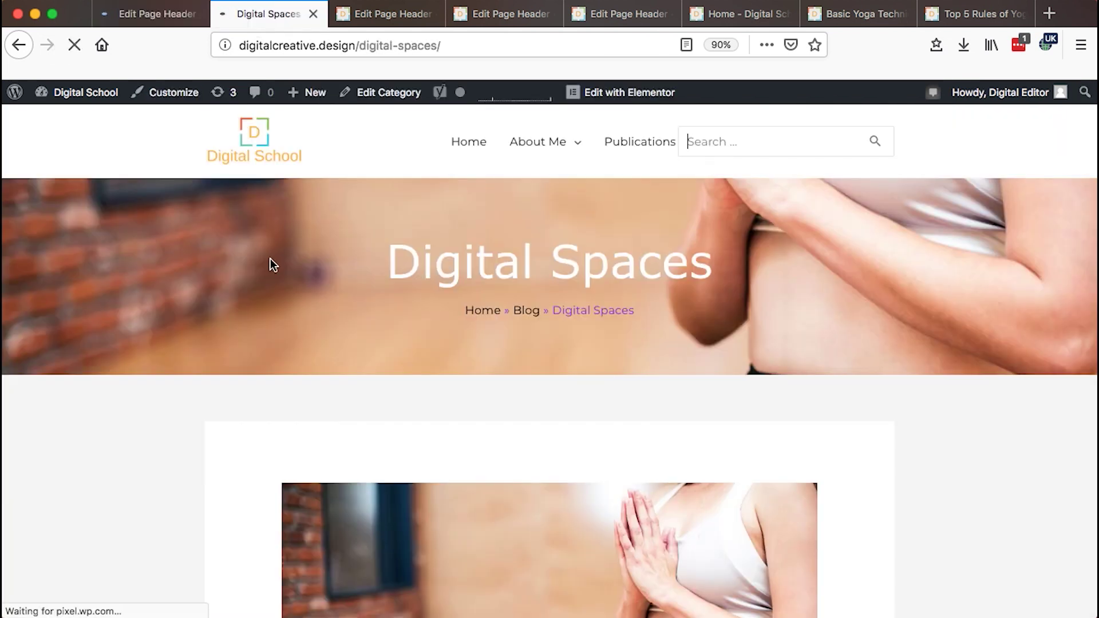
# - Close the Digital Spaces page and open the Singles Header for editing from the Page Headers list
pyautogui.click(314, 16)
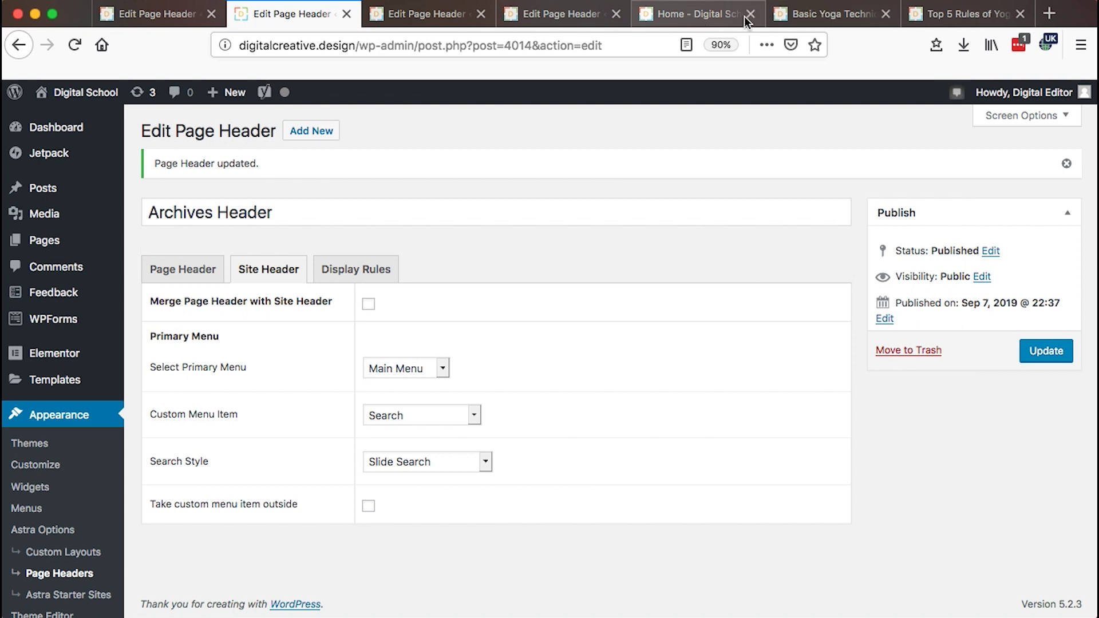
pyautogui.click(811, 17)
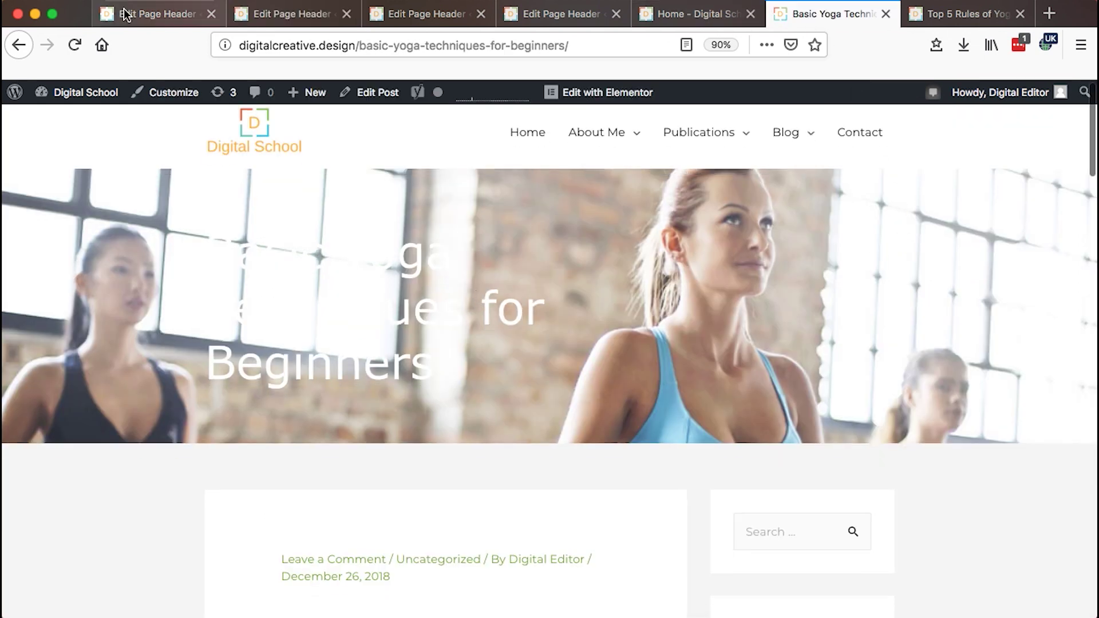
pyautogui.click(156, 15)
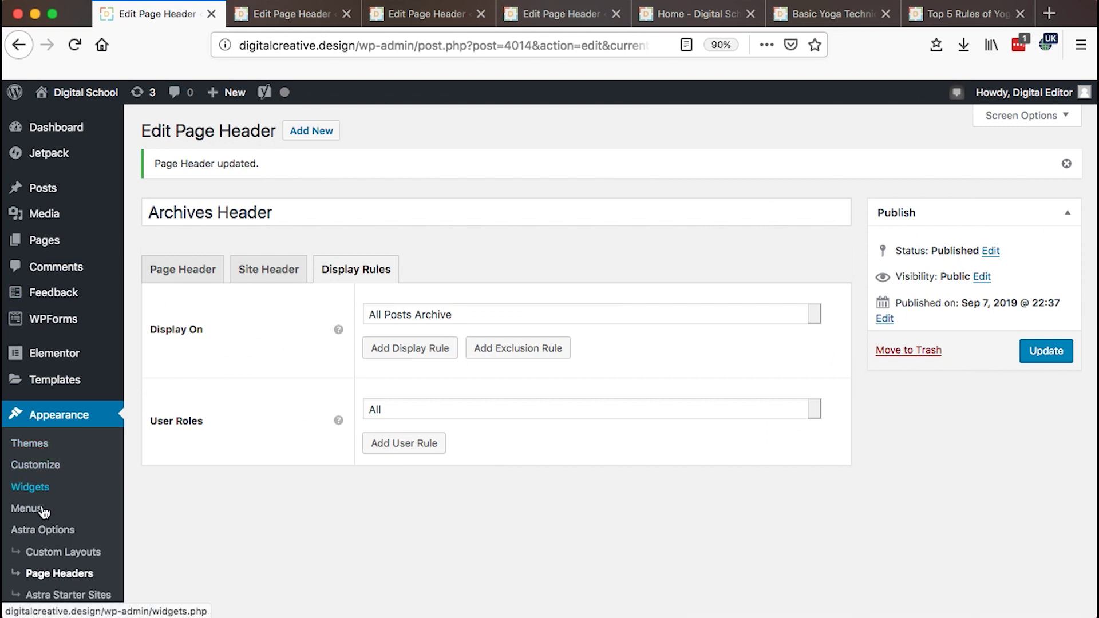
pyautogui.scroll(-3, 34, 503)
pyautogui.click(53, 491)
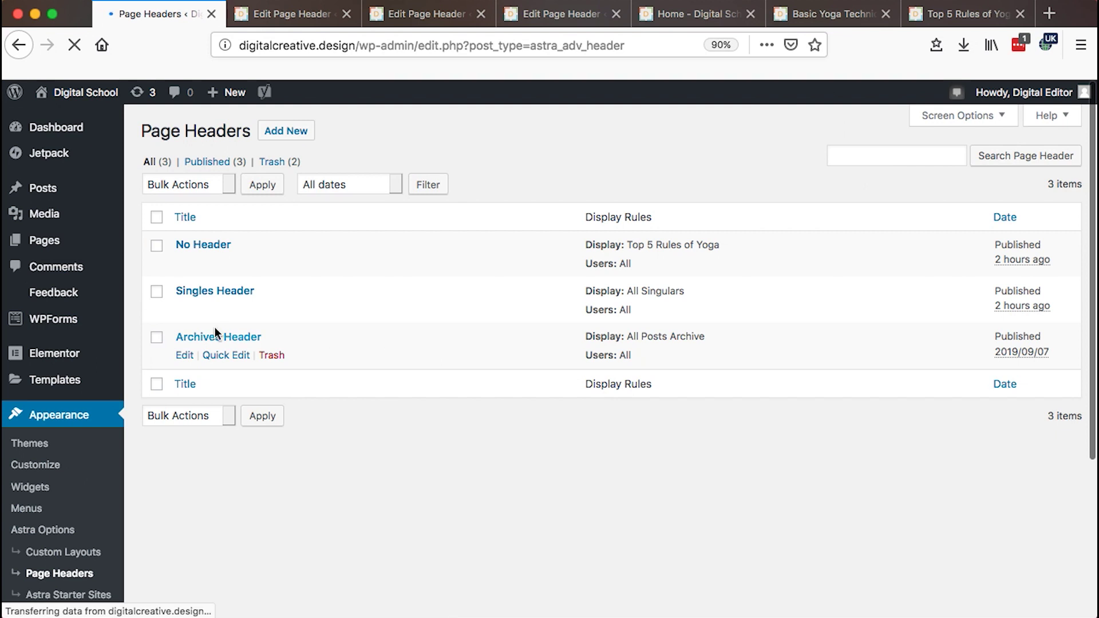
pyautogui.click(185, 311)
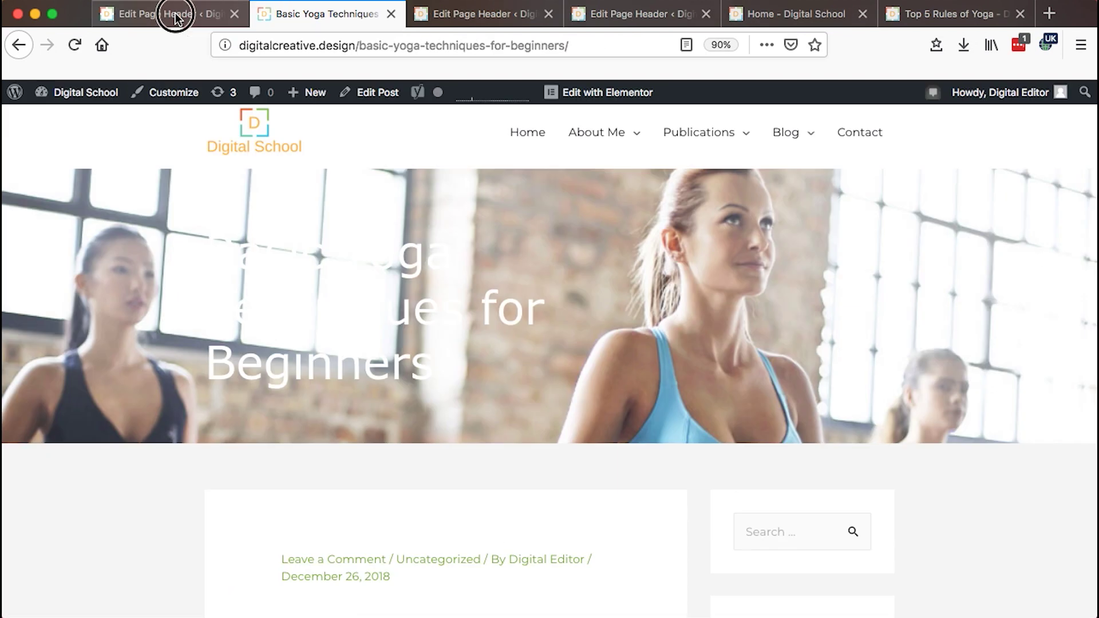
pyautogui.click(171, 13)
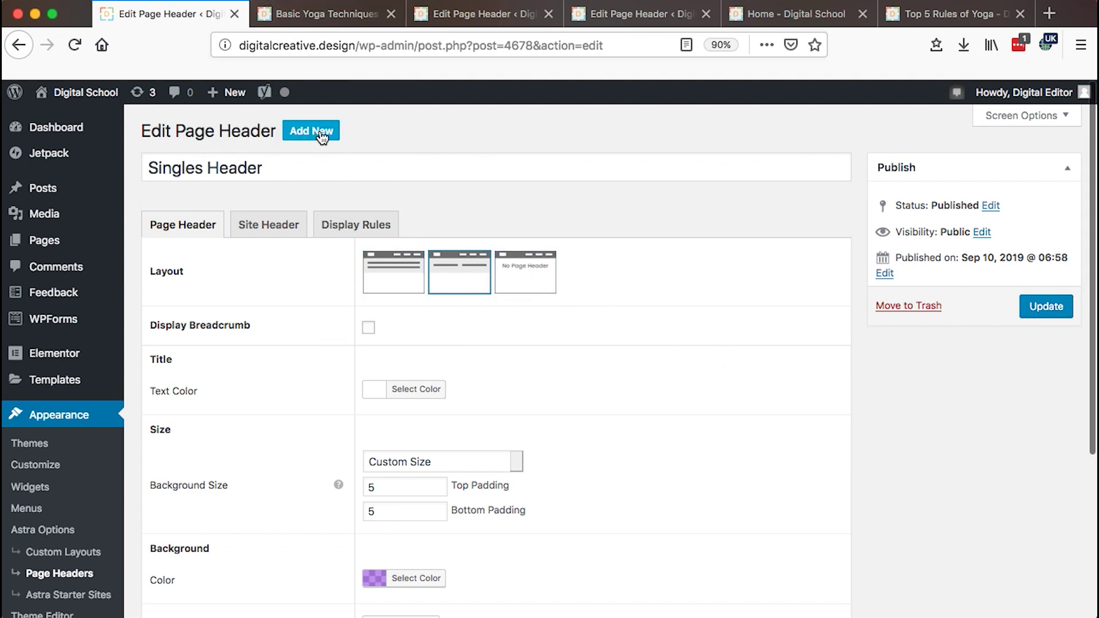
# - View how the Singles Header appears on the Basic Yoga Techniques for Beginners post
pyautogui.click(277, 10)
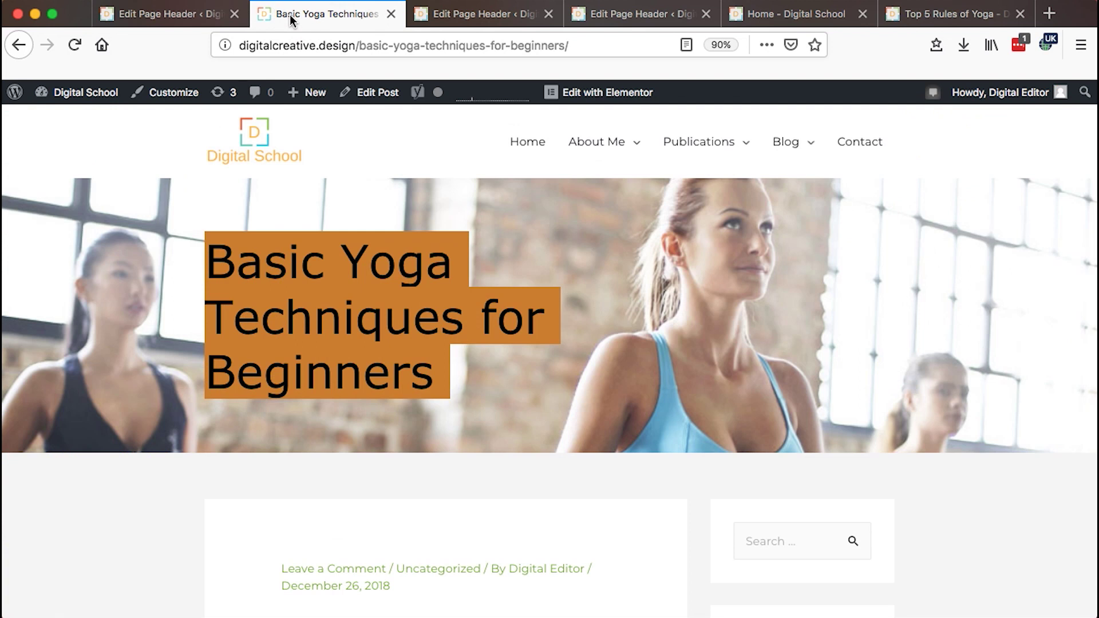
pyautogui.scroll(-1, 592, 270)
pyautogui.scroll(1, 594, 278)
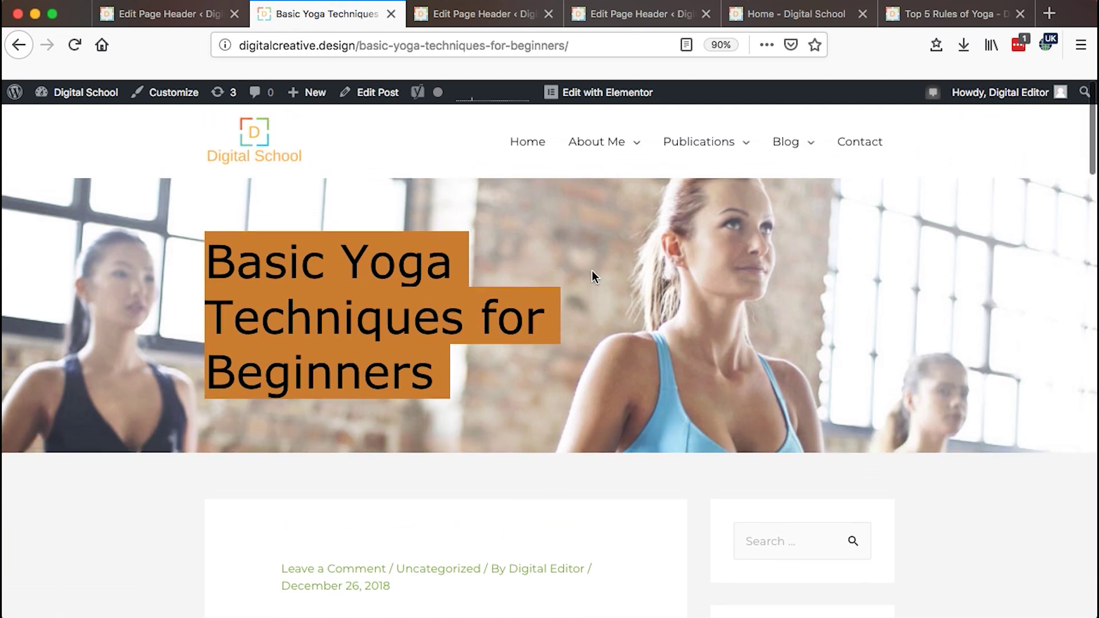
# - Set the Singles Header's title text color to blue #1e73be, save it, and reload the Basic Yoga Techniques post
pyautogui.click(150, 7)
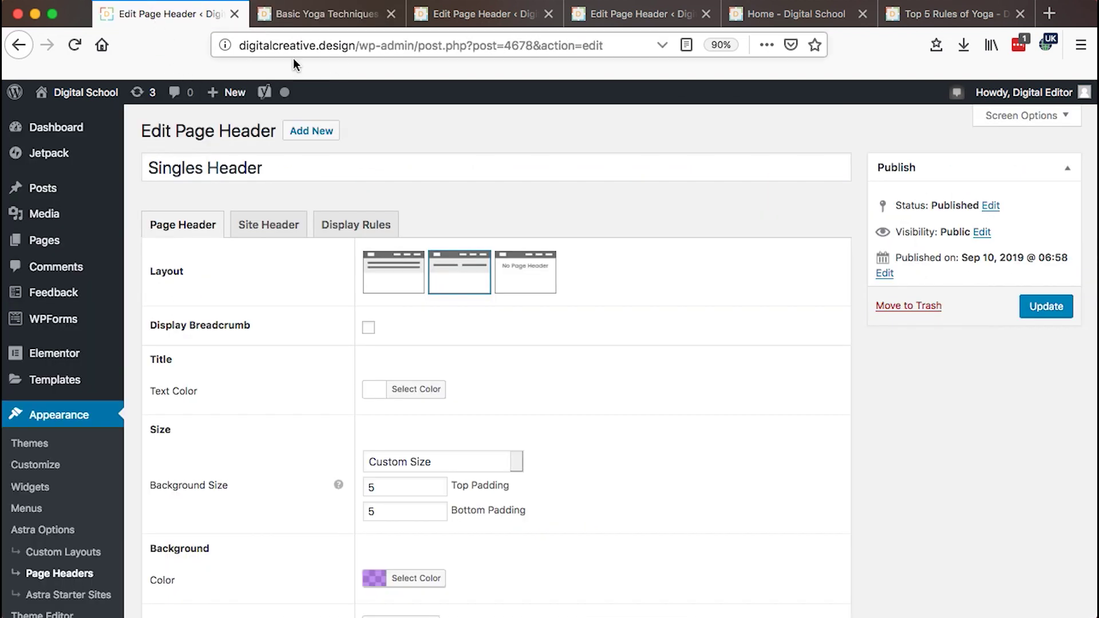
pyautogui.scroll(-3, 518, 312)
pyautogui.scroll(-2, 518, 309)
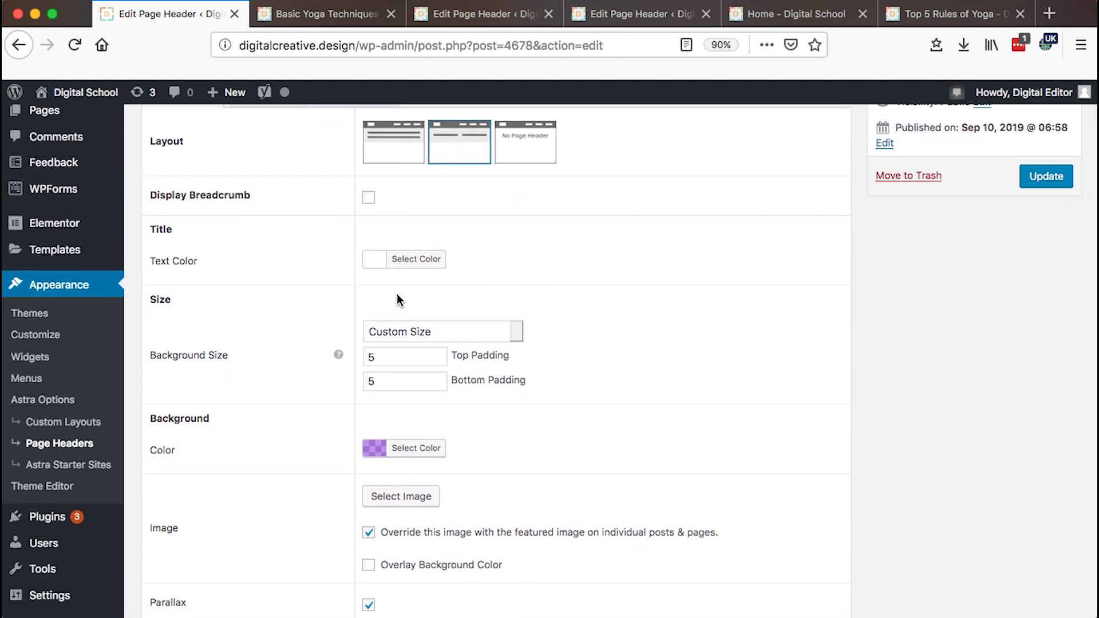
pyautogui.click(374, 260)
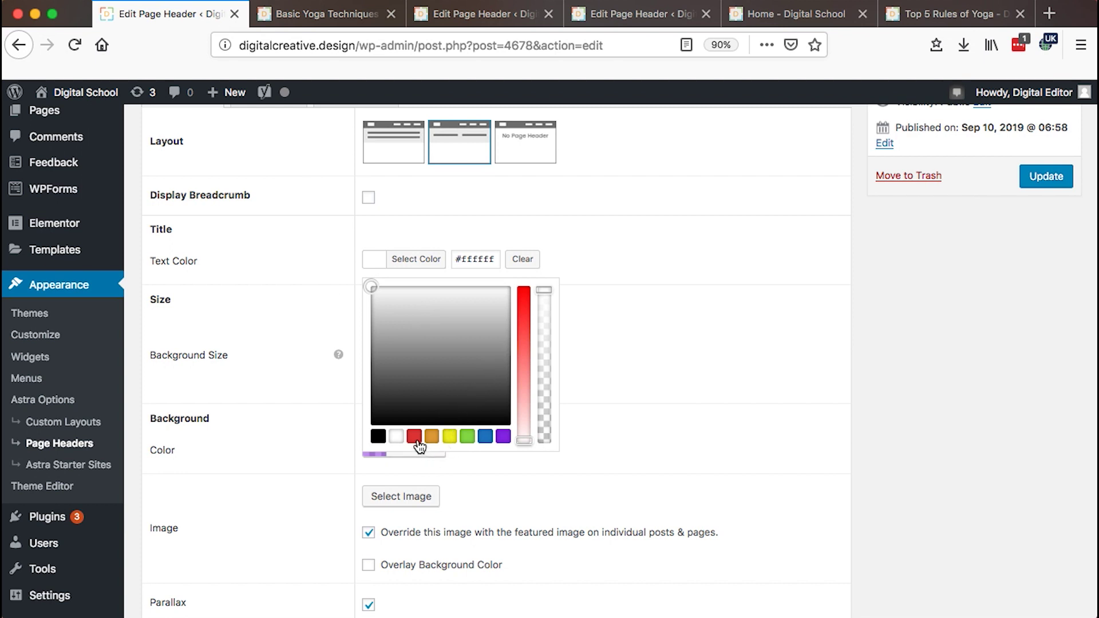
pyautogui.click(485, 437)
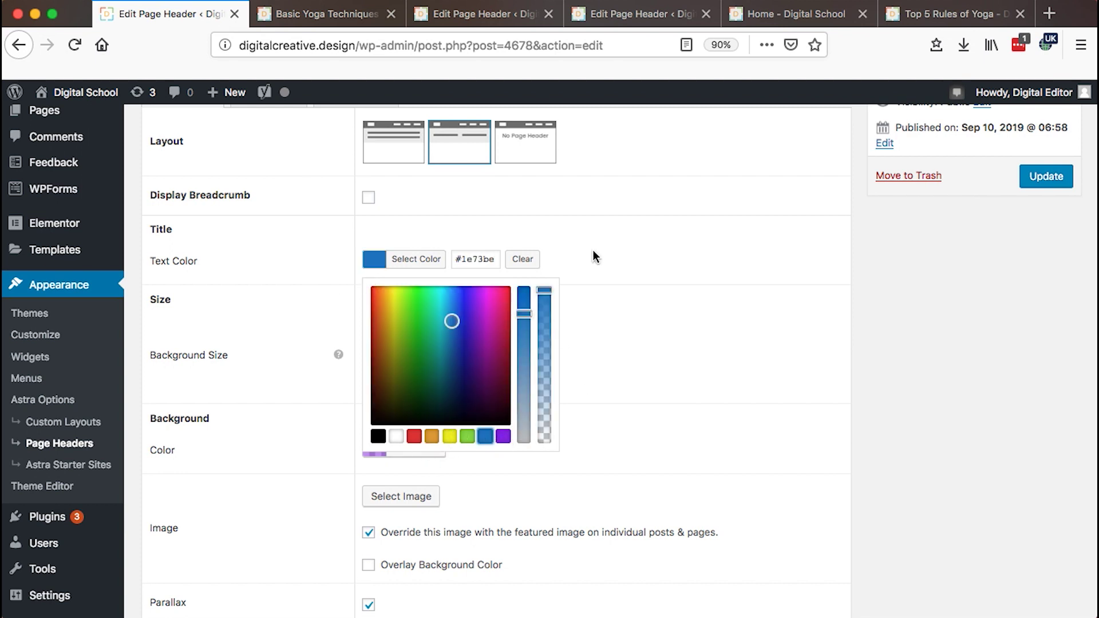
pyautogui.click(632, 223)
pyautogui.click(1043, 174)
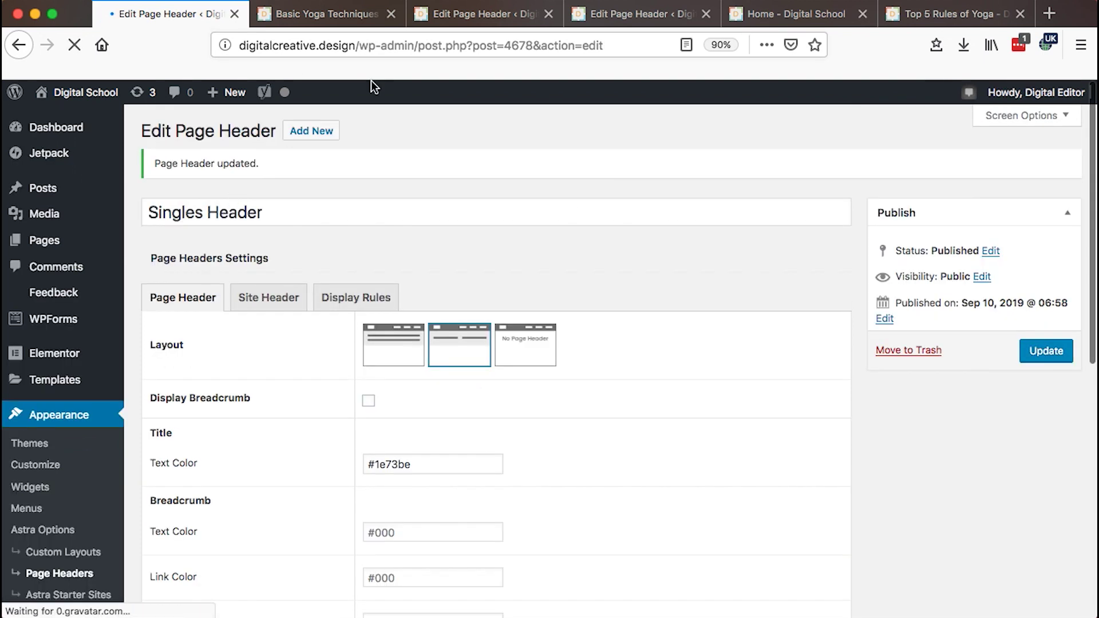
pyautogui.click(338, 16)
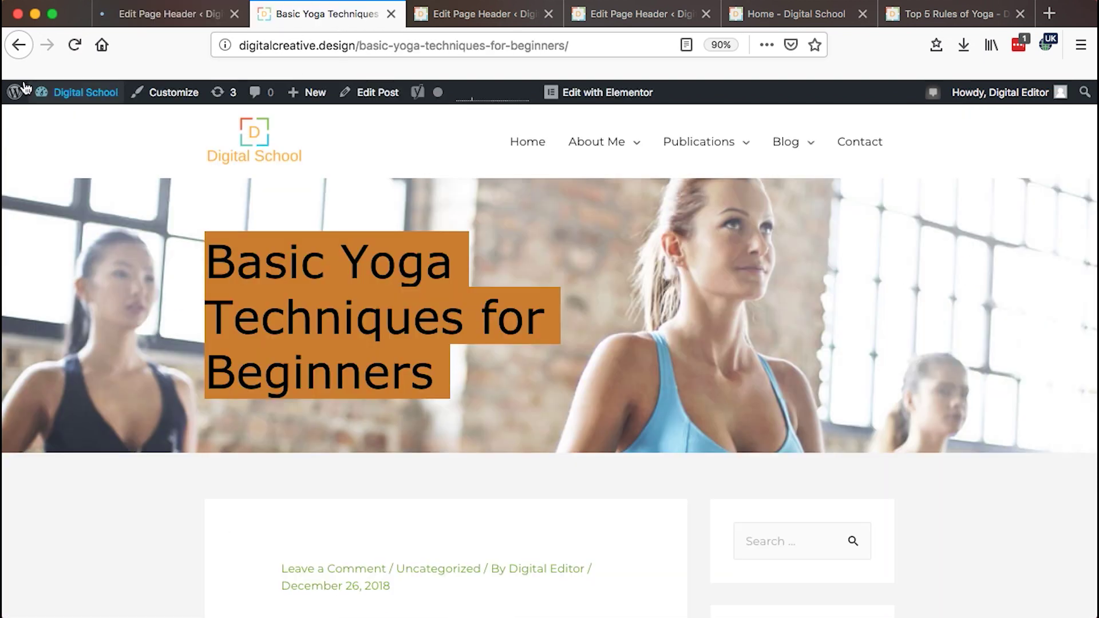
pyautogui.click(69, 52)
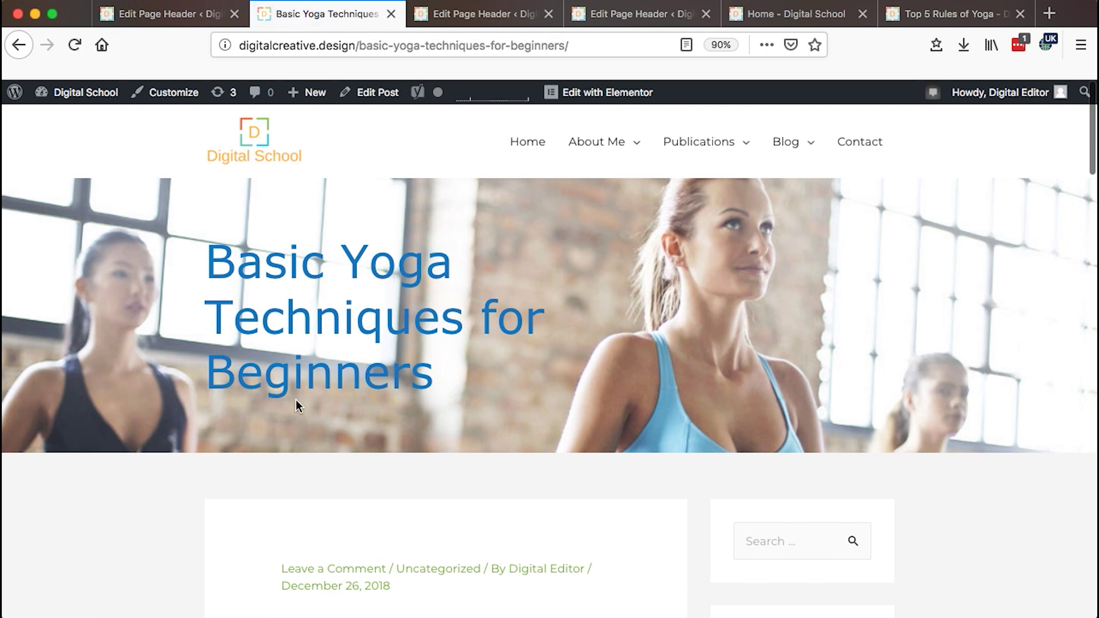
# - Clear the background color in the Singles Header's Page Header settings
pyautogui.click(166, 13)
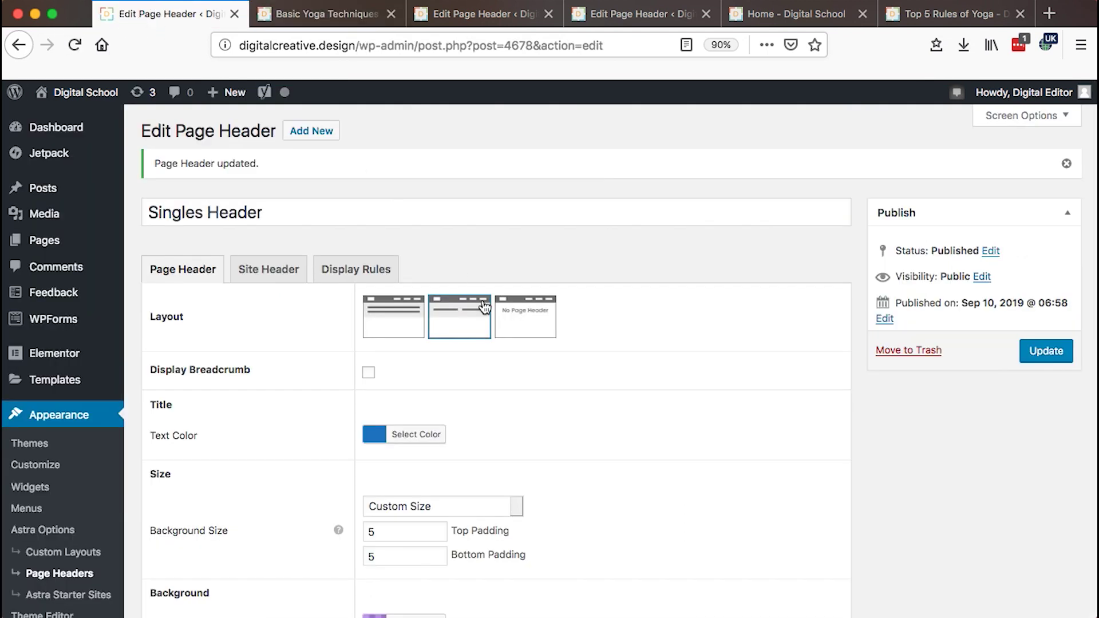
pyautogui.scroll(-3, 483, 303)
pyautogui.scroll(-3, 483, 304)
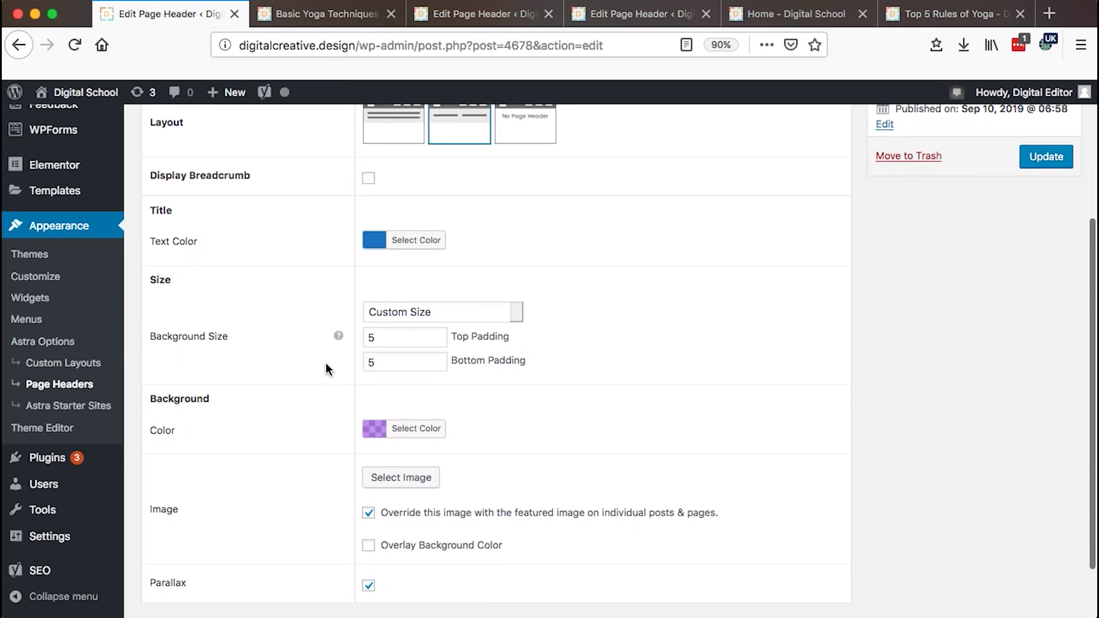
pyautogui.scroll(-2, 540, 390)
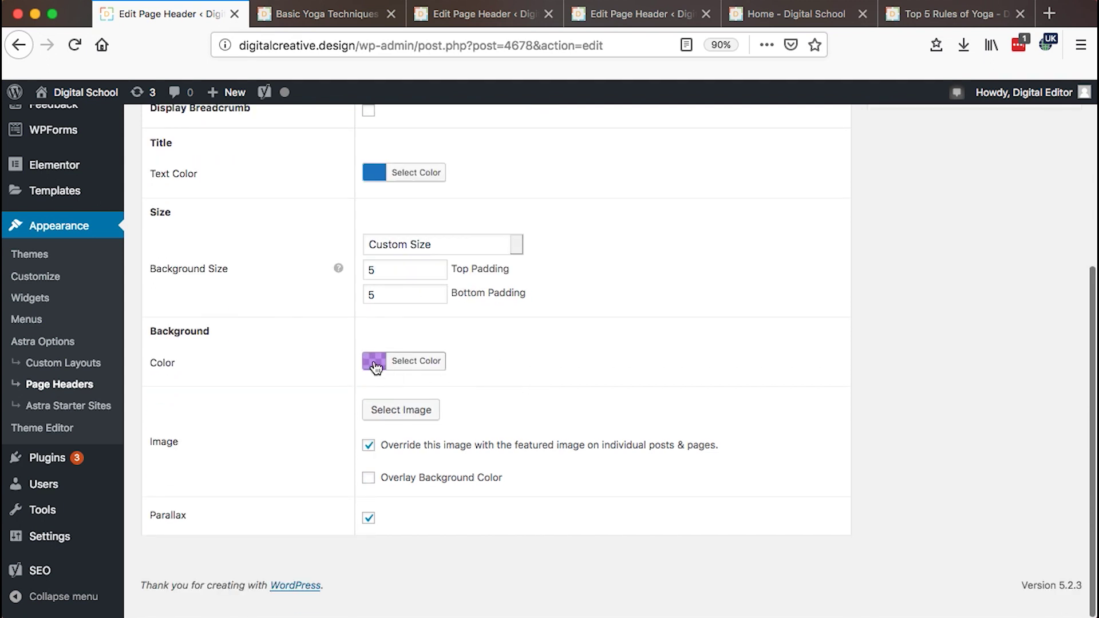
pyautogui.click(330, 19)
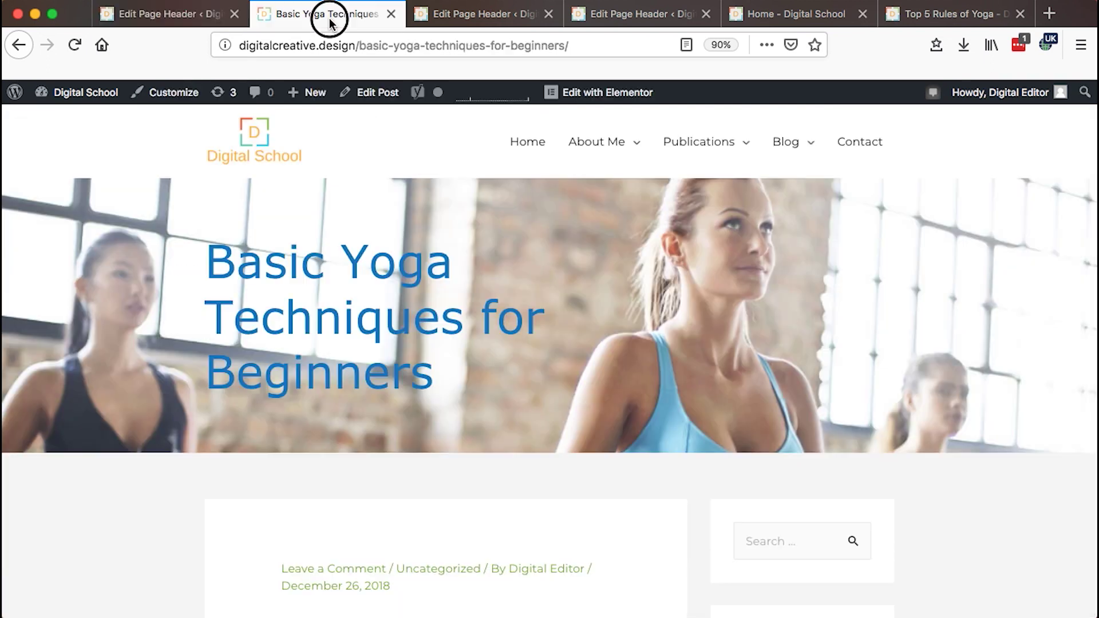
pyautogui.click(193, 17)
pyautogui.click(401, 360)
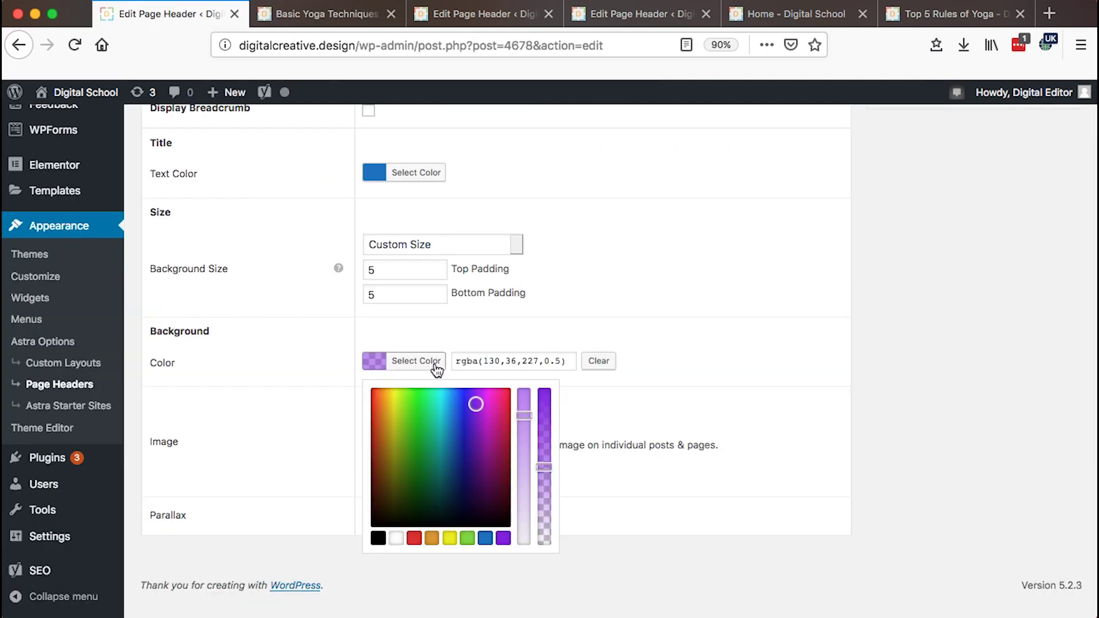
pyautogui.click(585, 364)
pyautogui.click(649, 328)
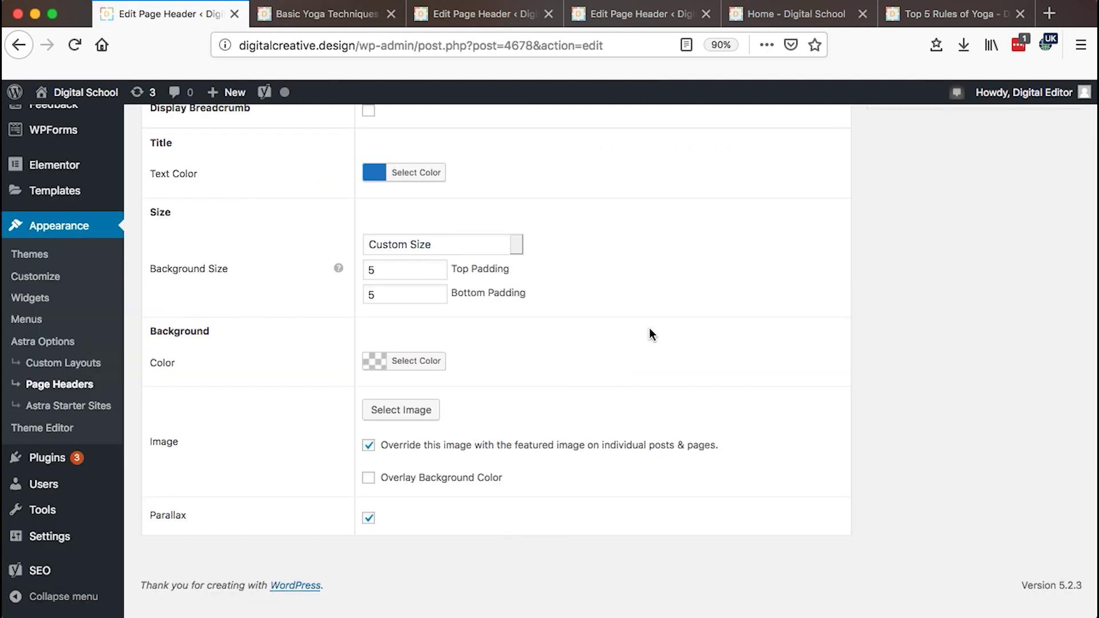
# - Compare the Singles Header's featured image override and Parallax settings with the header image on the Basic Yoga Techniques post
pyautogui.click(320, 17)
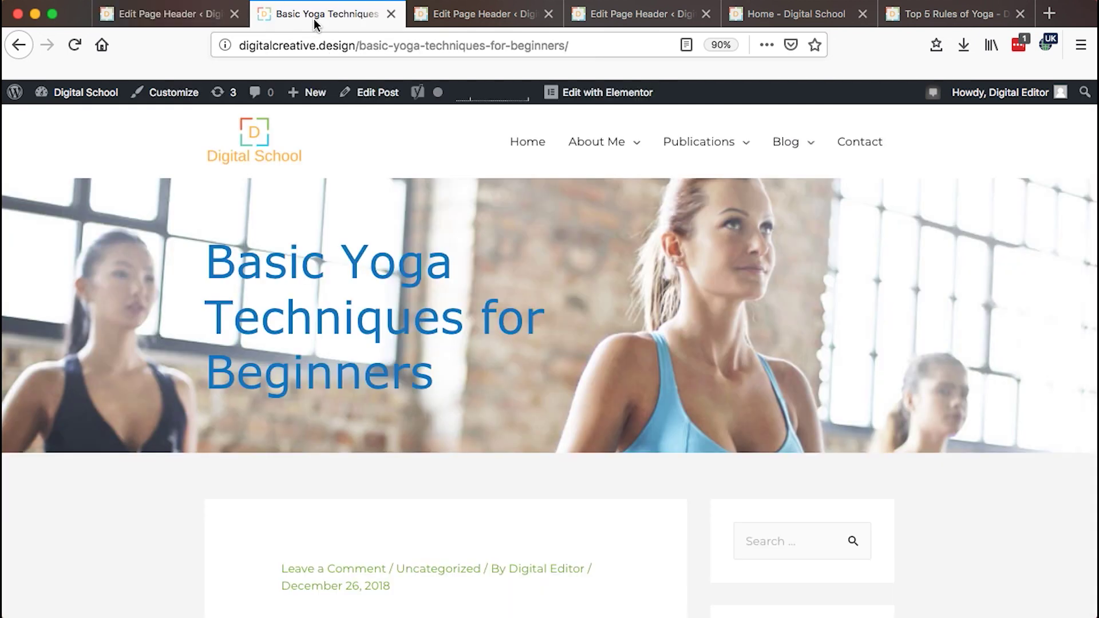
pyautogui.click(187, 19)
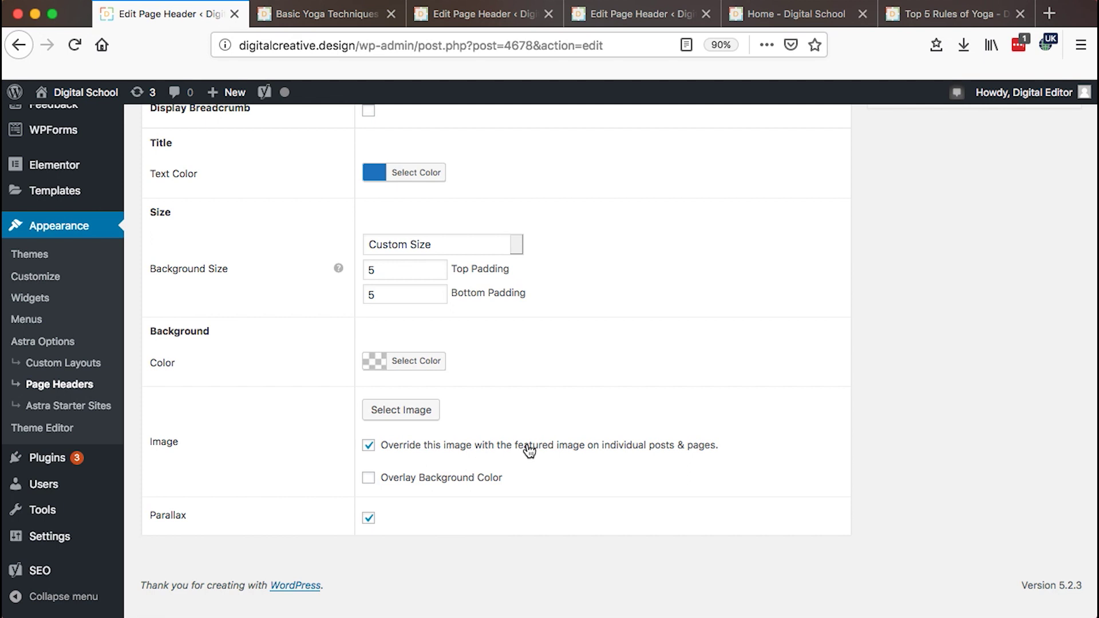
pyautogui.click(316, 19)
pyautogui.scroll(-5, 392, 229)
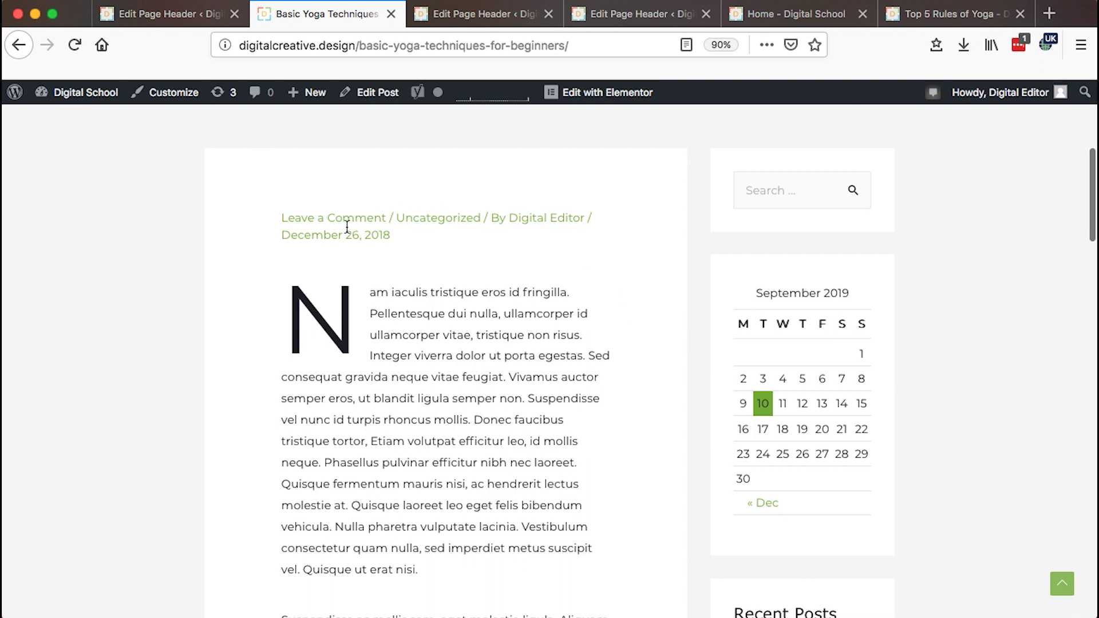
pyautogui.scroll(5, 395, 361)
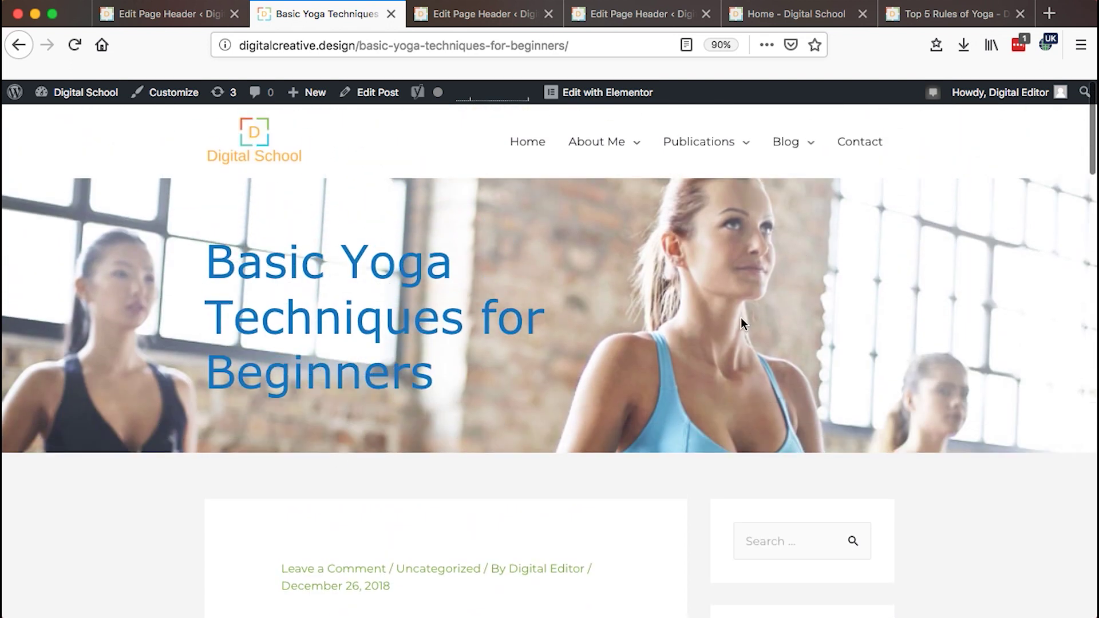
pyautogui.click(181, 21)
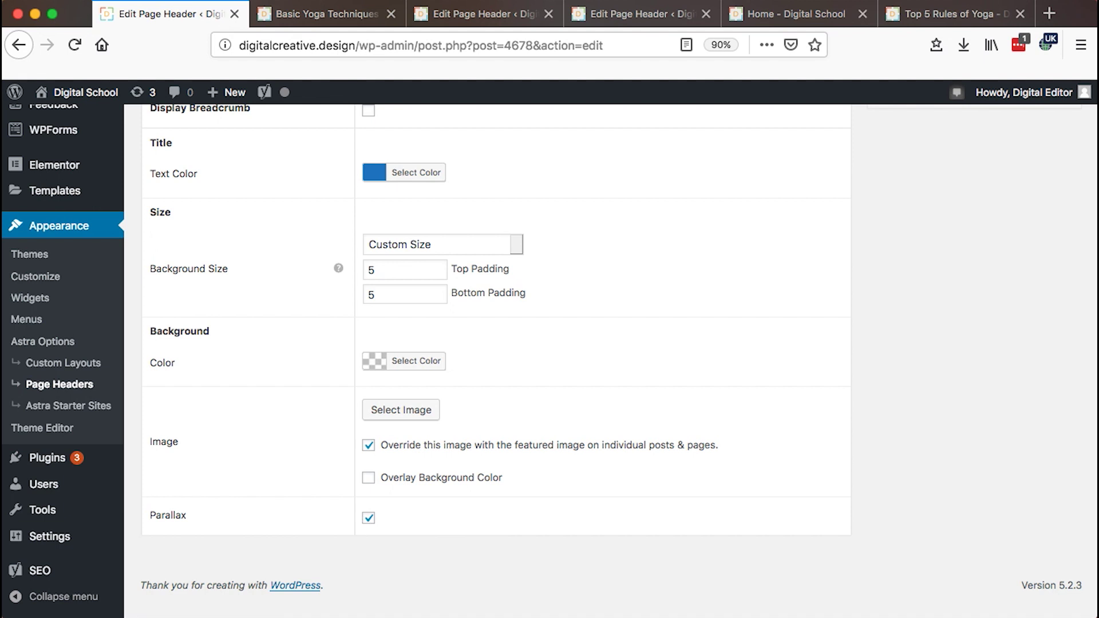
# - View the header image's Parallax effect on the Basic Yoga Techniques for Beginners post
pyautogui.click(296, 17)
pyautogui.scroll(-3, 532, 363)
pyautogui.scroll(-4, 532, 366)
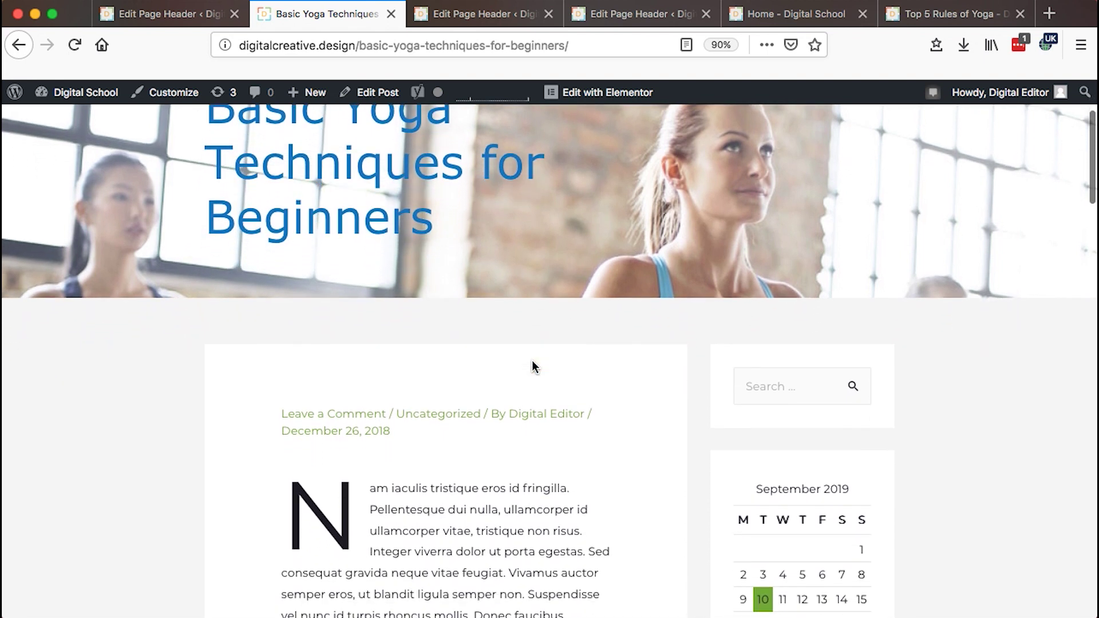
pyautogui.scroll(-3, 533, 366)
pyautogui.scroll(10, 532, 363)
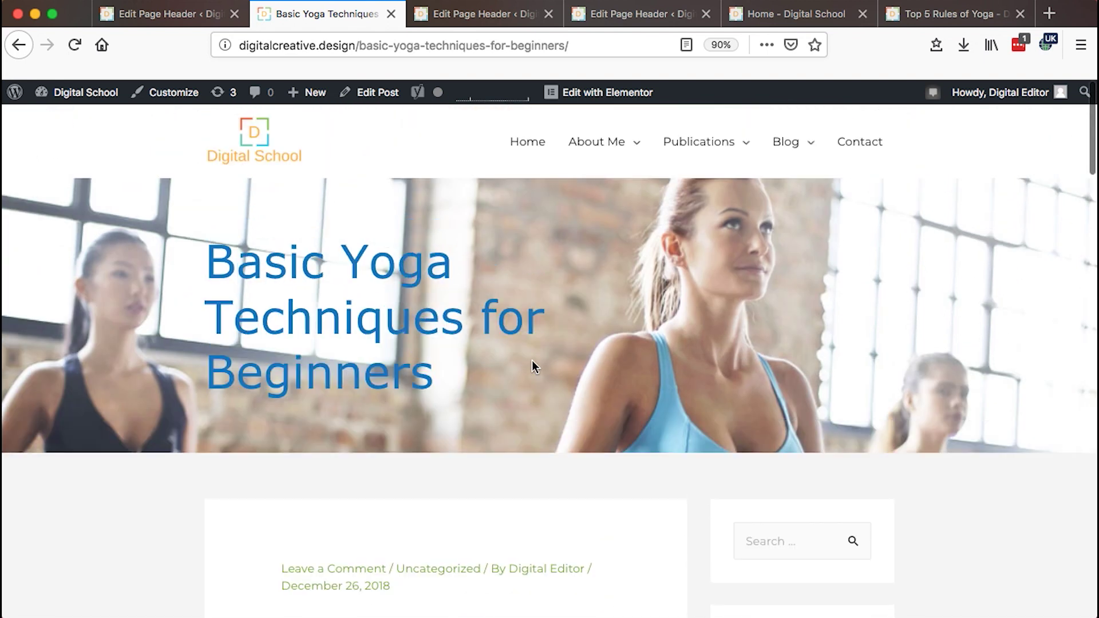
# - Examine the Singles Header's Site Header settings, including the choices for its primary menu, keeping Astra Mega selected
pyautogui.click(148, 16)
pyautogui.scroll(10, 364, 290)
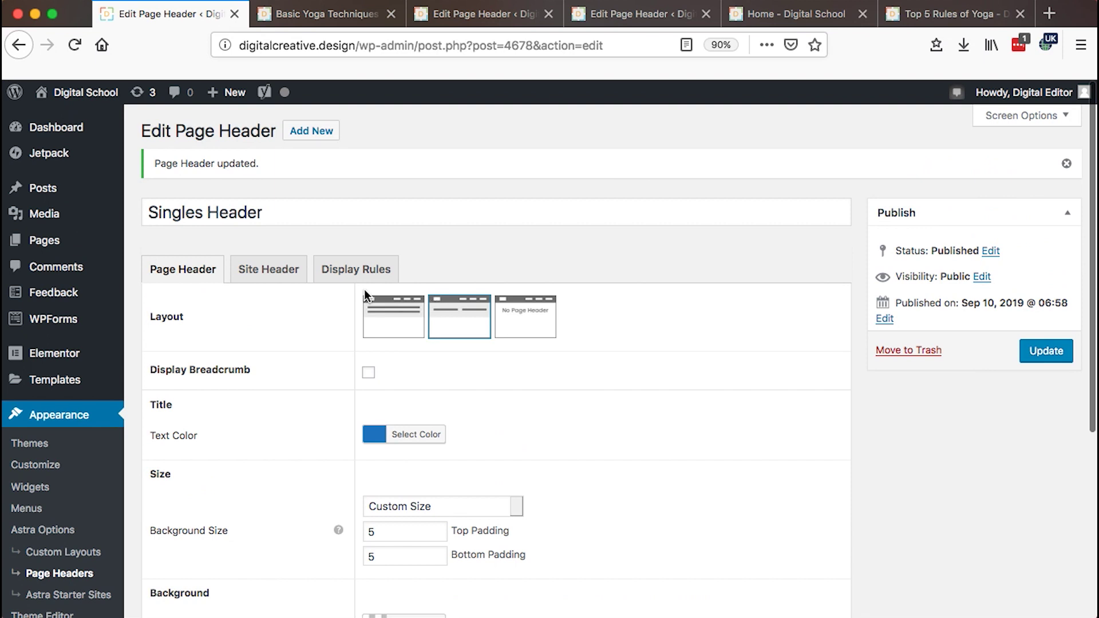
pyautogui.click(273, 271)
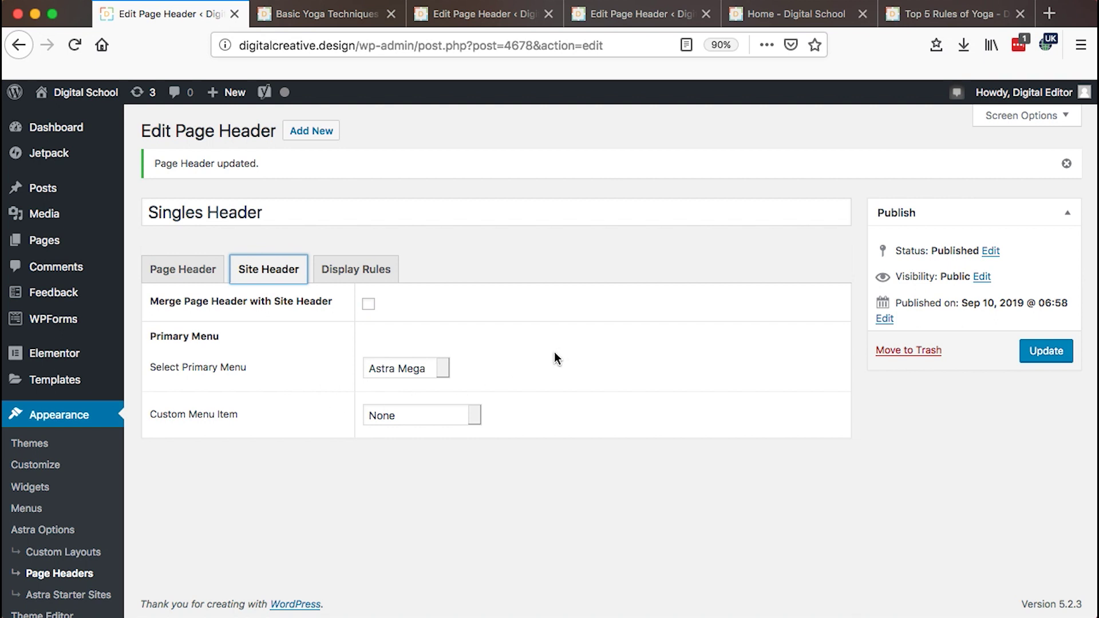
pyautogui.click(440, 373)
pyautogui.click(443, 371)
pyautogui.click(520, 363)
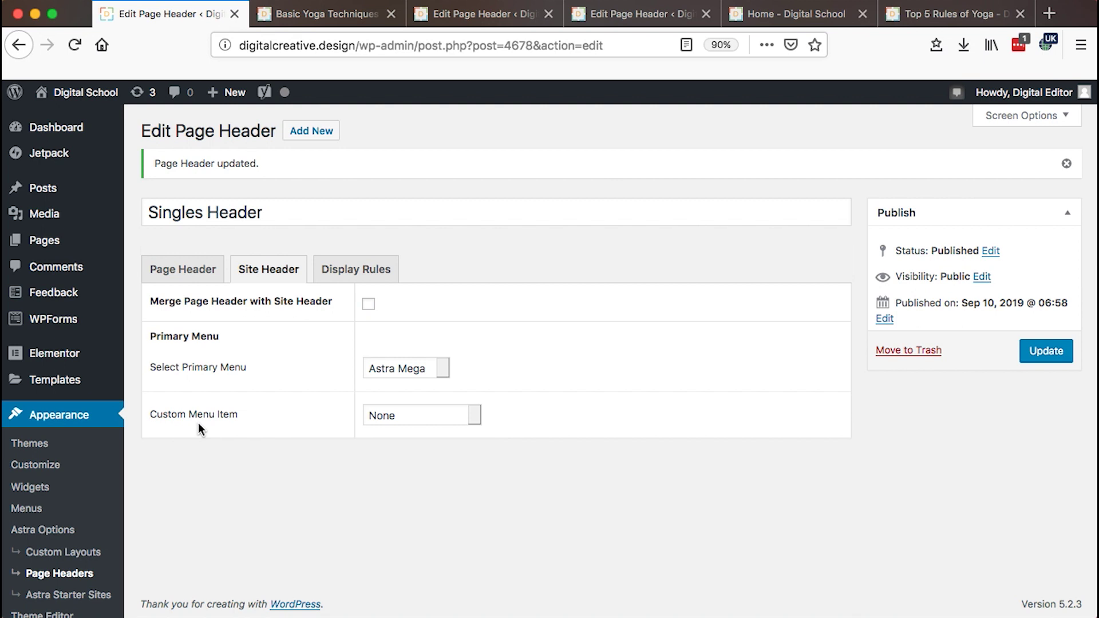
# - Check the Custom Menu Item choices, keeping None, and compare the setting with the navigation menu on the Basic Yoga Techniques post
pyautogui.click(475, 414)
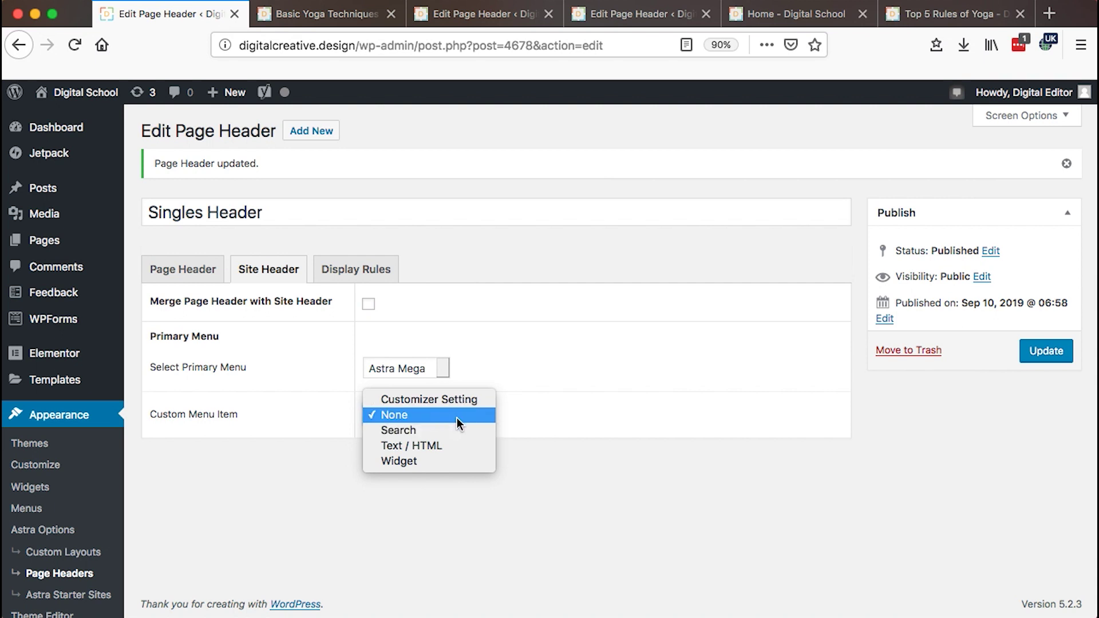
pyautogui.click(457, 418)
pyautogui.click(291, 16)
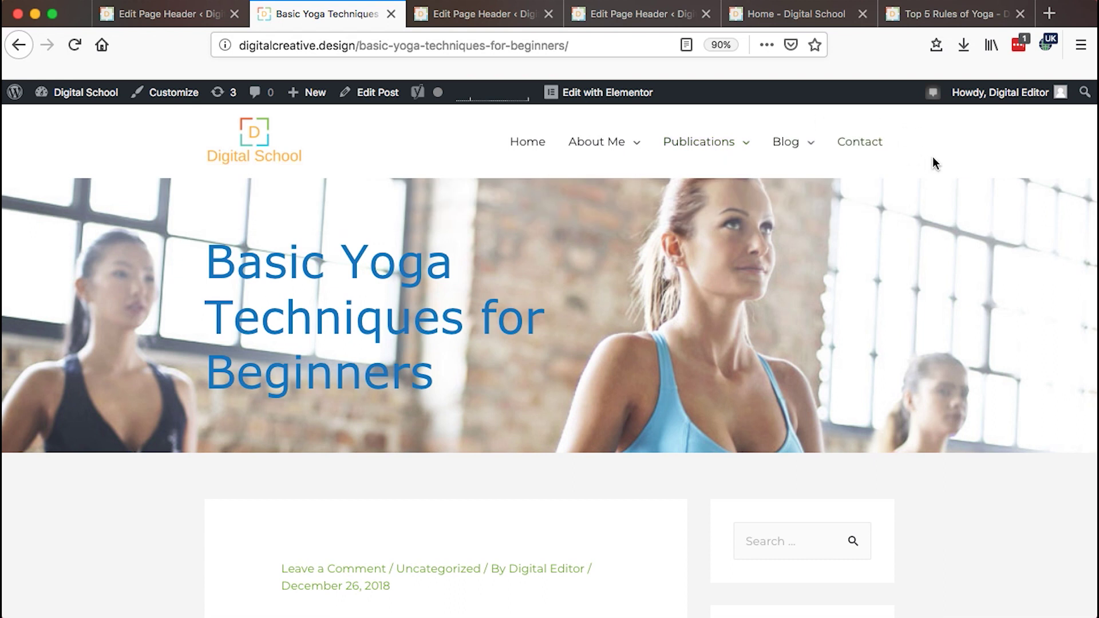
pyautogui.click(123, 14)
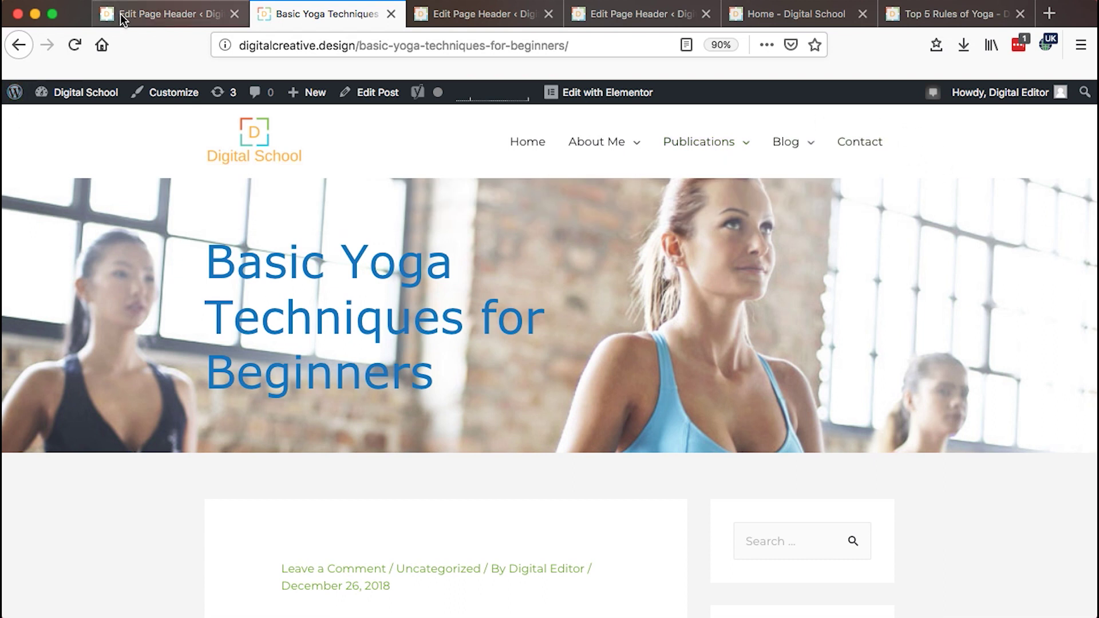
# - Review the Singles Header's display rules and the Display On choices, keeping All Singulars
pyautogui.click(364, 267)
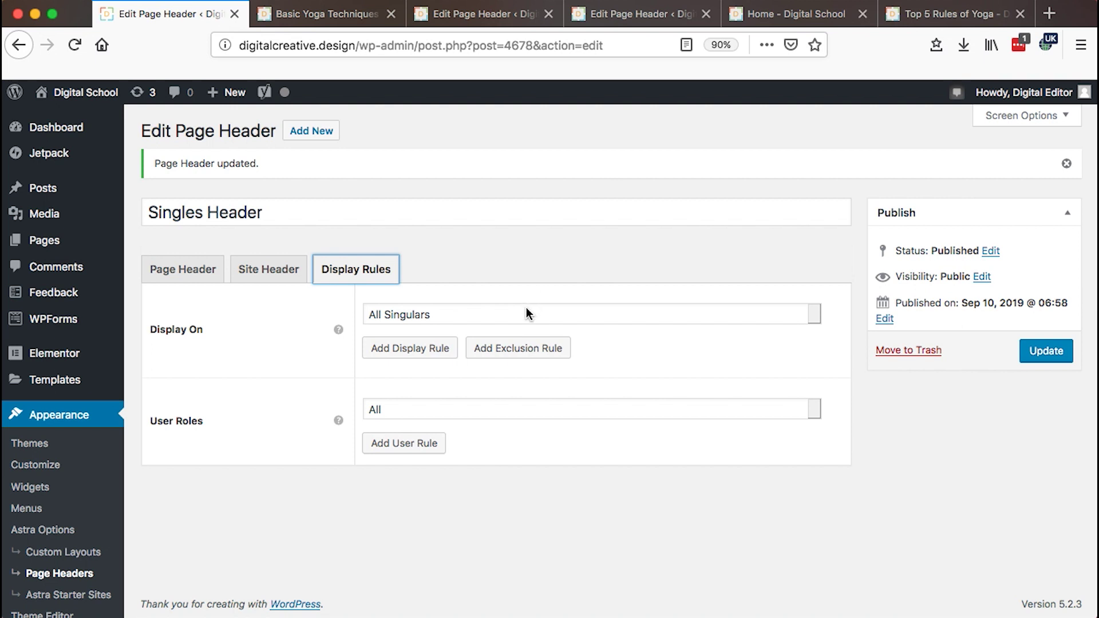
pyautogui.click(523, 310)
pyautogui.click(523, 310)
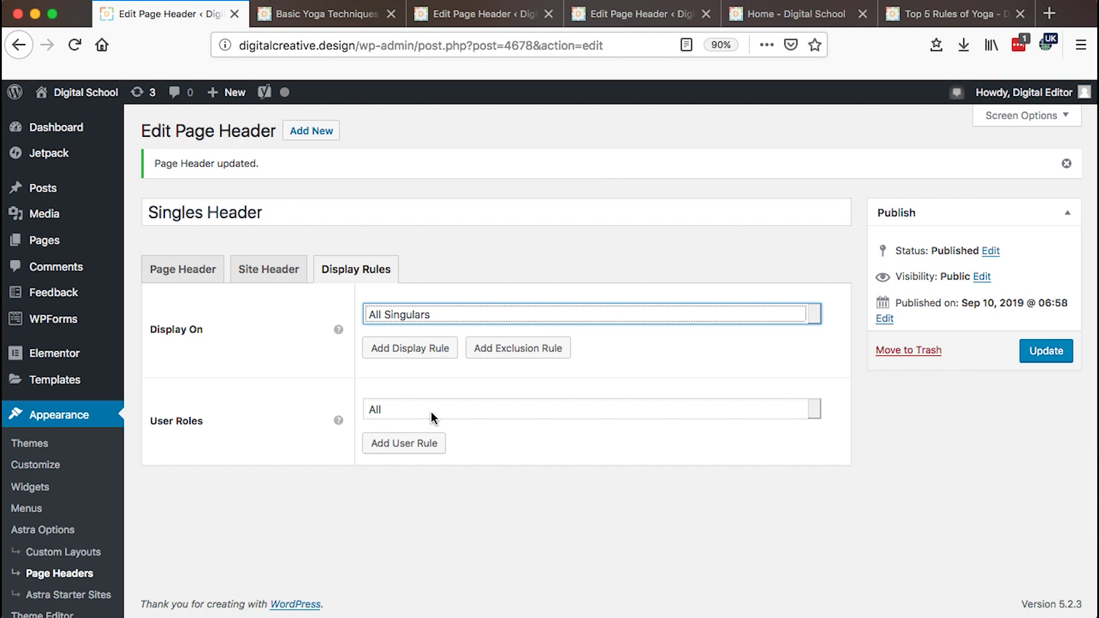
# - Save the Singles Header and reload the Basic Yoga Techniques for Beginners post to check its header
pyautogui.click(1046, 350)
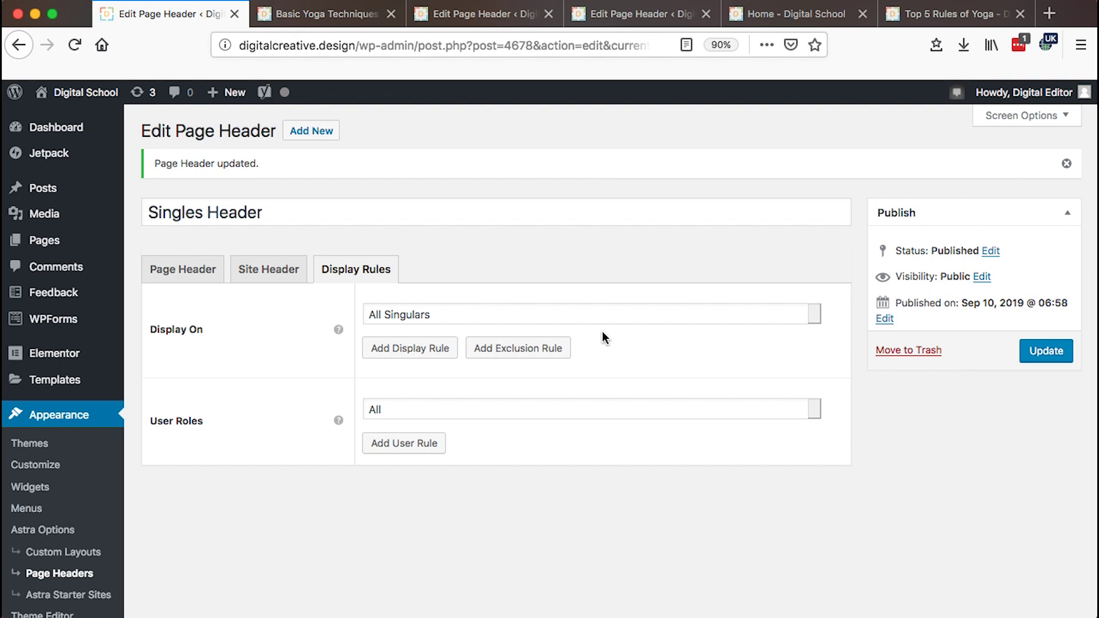
pyautogui.click(278, 20)
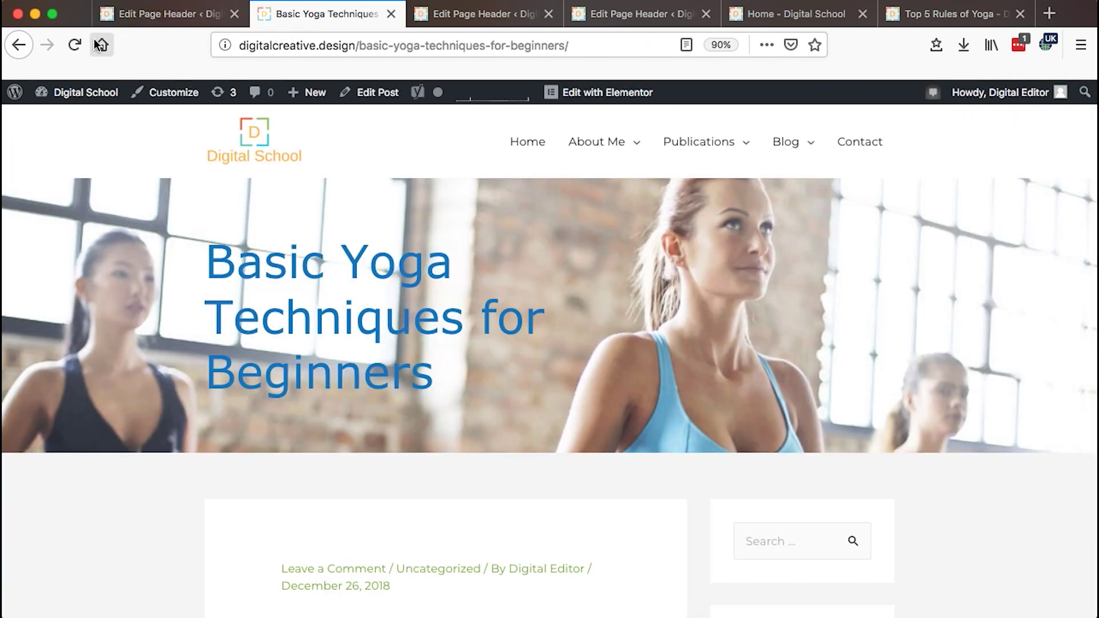
pyautogui.click(74, 46)
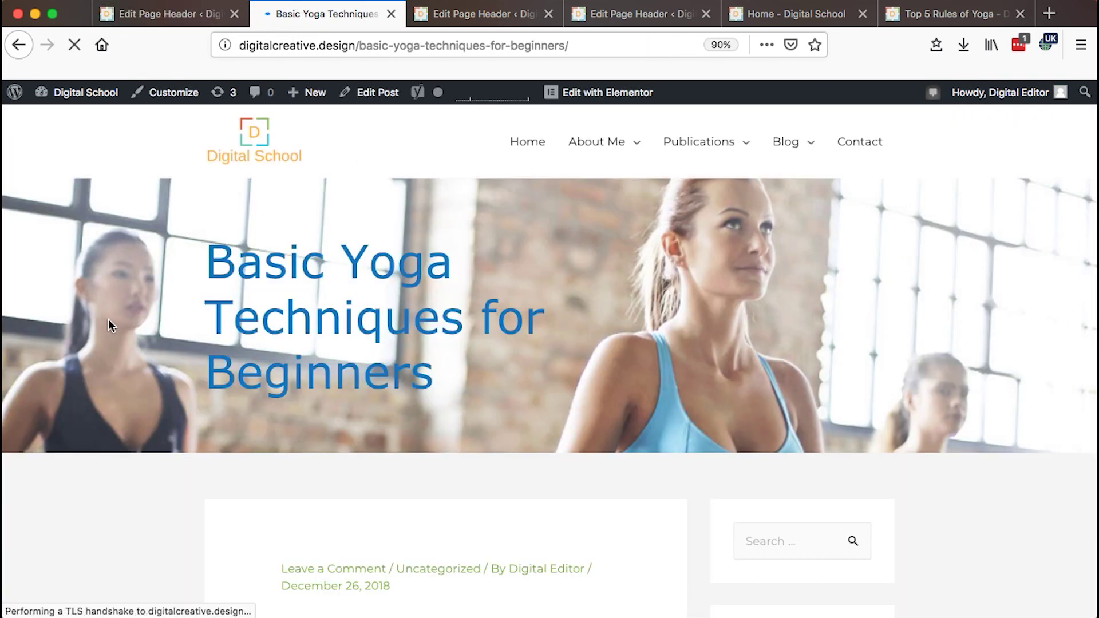
pyautogui.scroll(-15, 616, 358)
pyautogui.scroll(15, 615, 364)
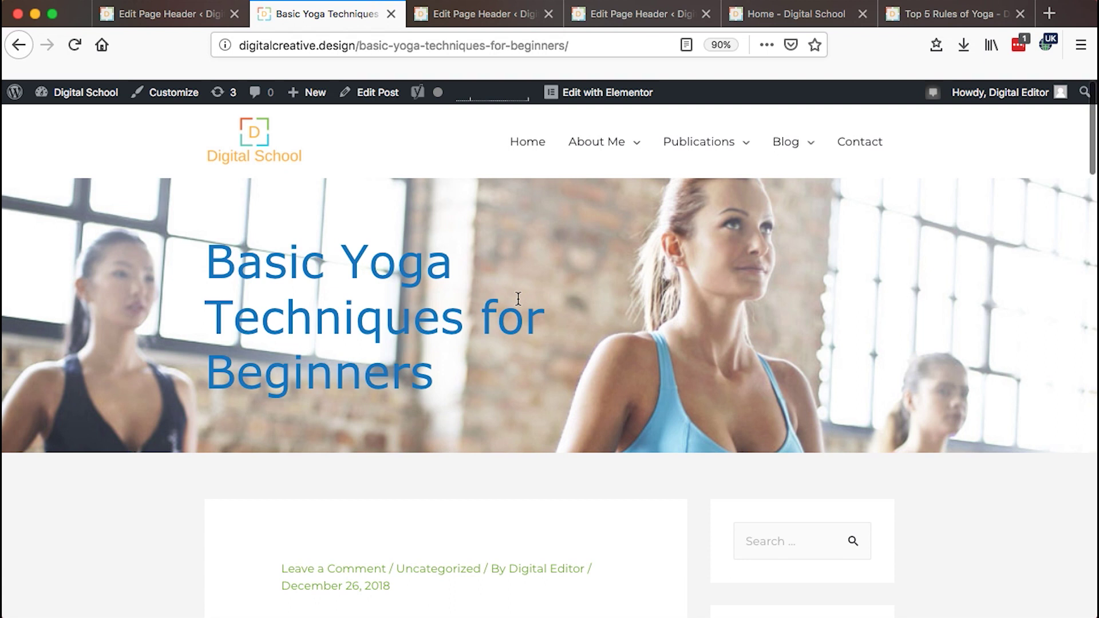
pyautogui.scroll(-10, 517, 298)
pyautogui.scroll(10, 518, 298)
pyautogui.scroll(-15, 517, 298)
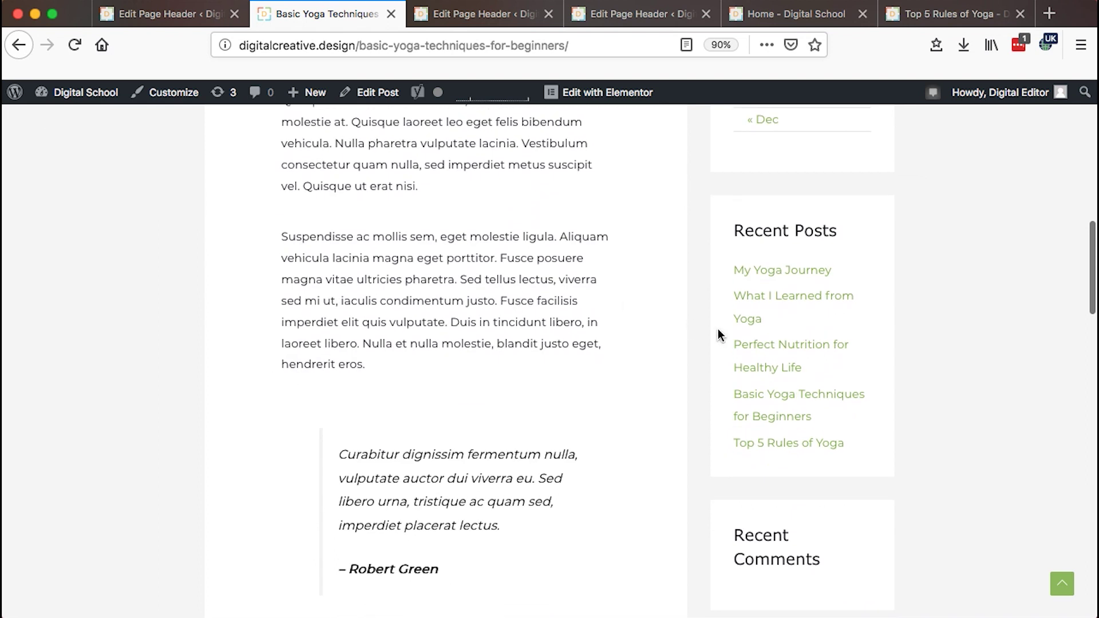
# - Open the recent post Perfect Nutrition for Healthy Life and view how the Singles Header appears on it
pyautogui.click(760, 347)
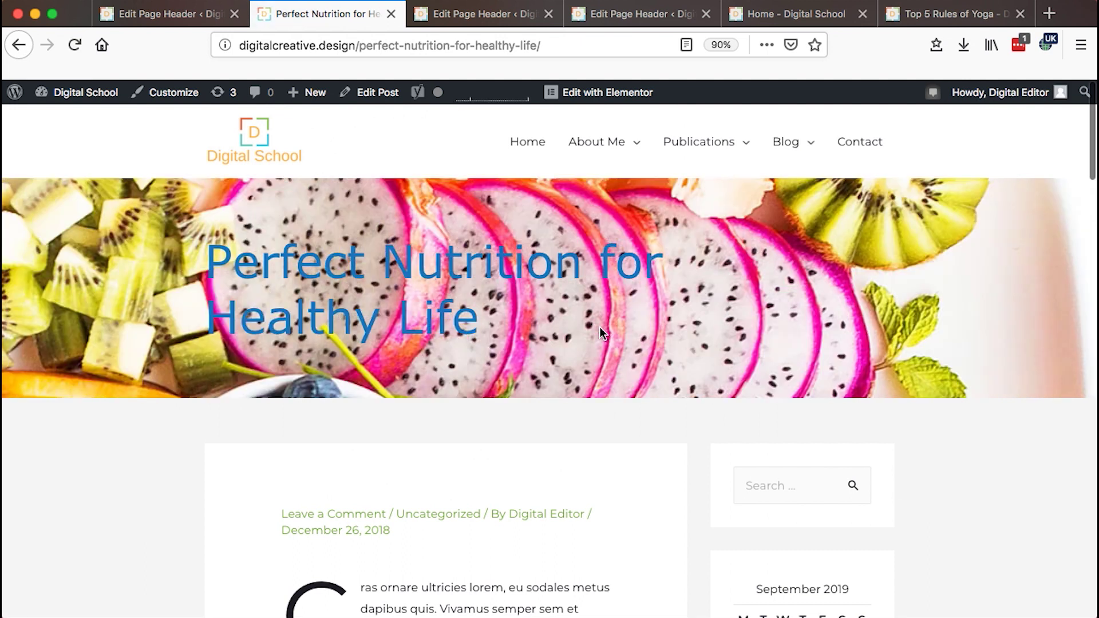
pyautogui.scroll(-8, 599, 327)
pyautogui.scroll(-6, 600, 328)
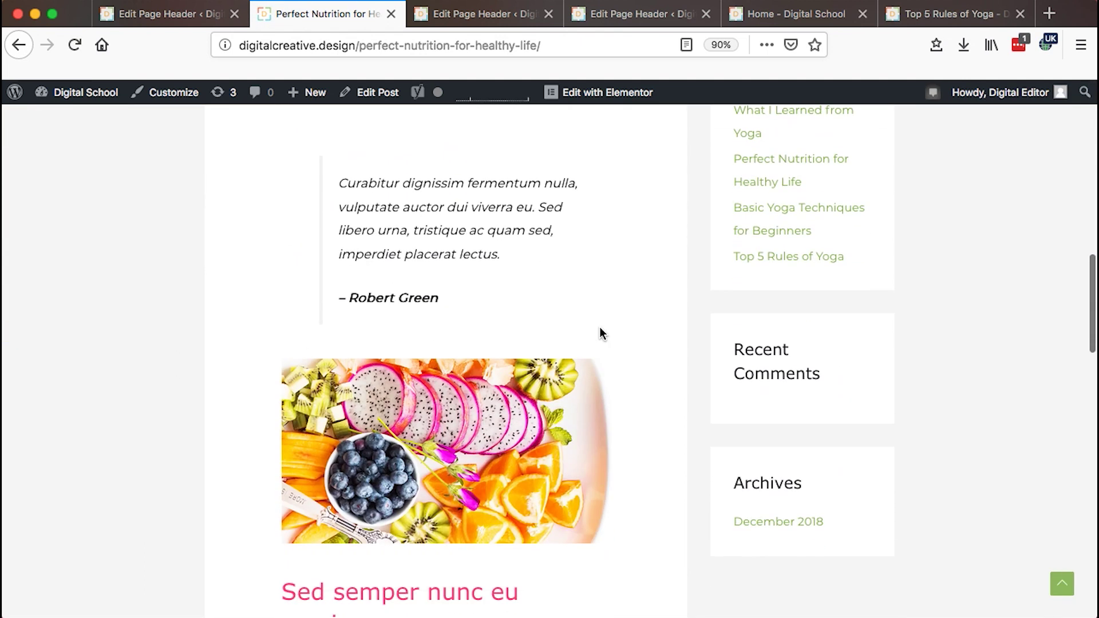
# - Open the recent post What I Learned from Yoga and view its header
pyautogui.scroll(2, 599, 333)
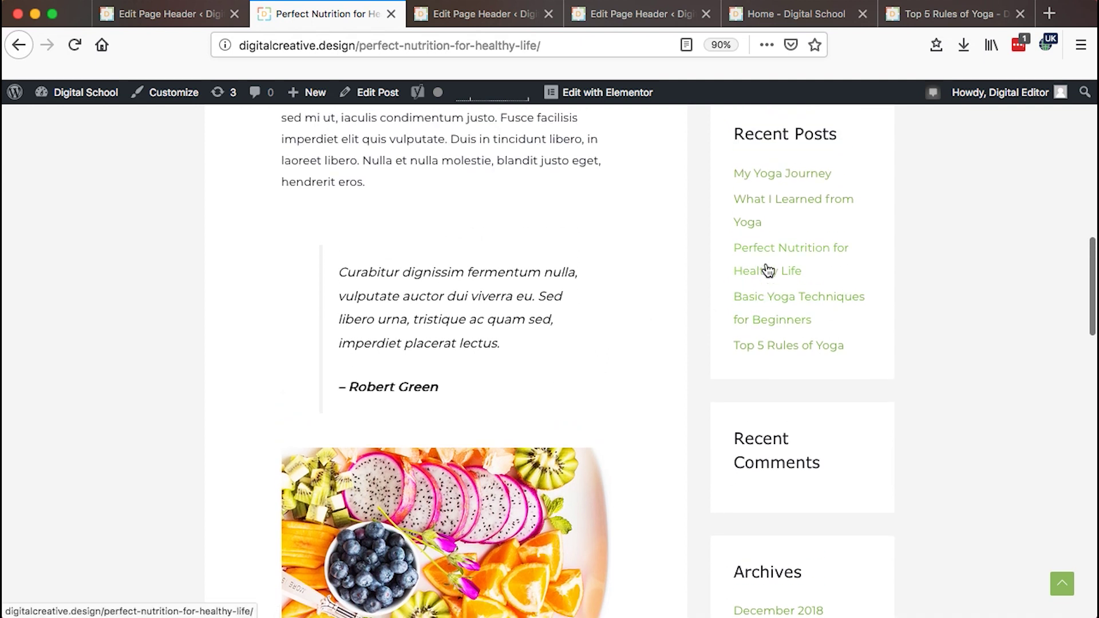
pyautogui.click(751, 229)
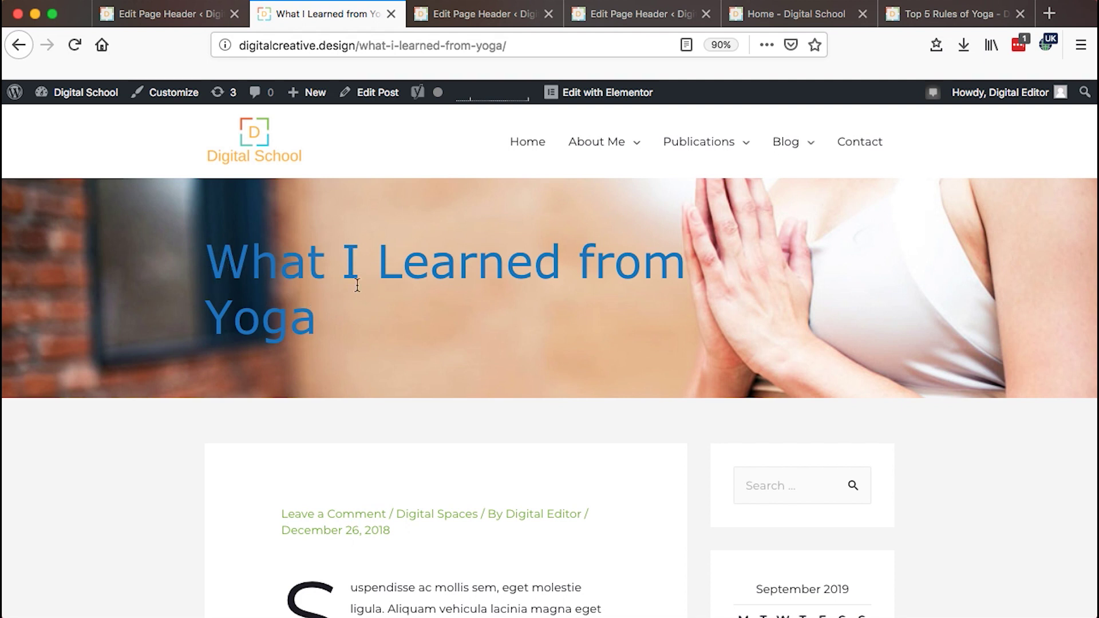
pyautogui.scroll(-3, 356, 285)
pyautogui.scroll(3, 356, 283)
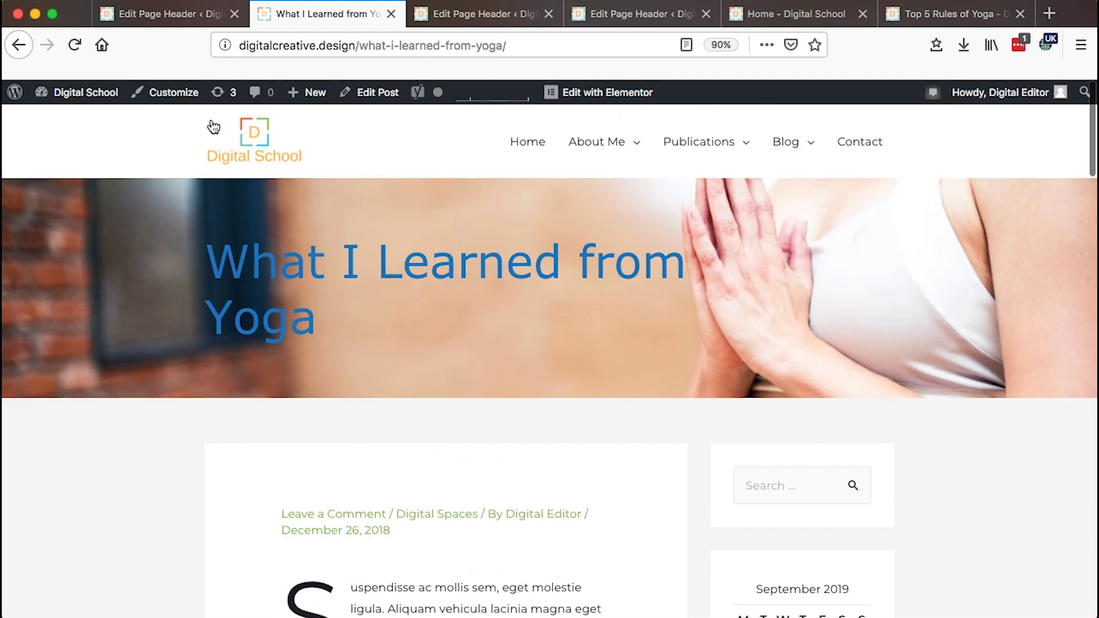
# - Turn off the featured image override in the Singles Header's Page Header settings
pyautogui.click(143, 13)
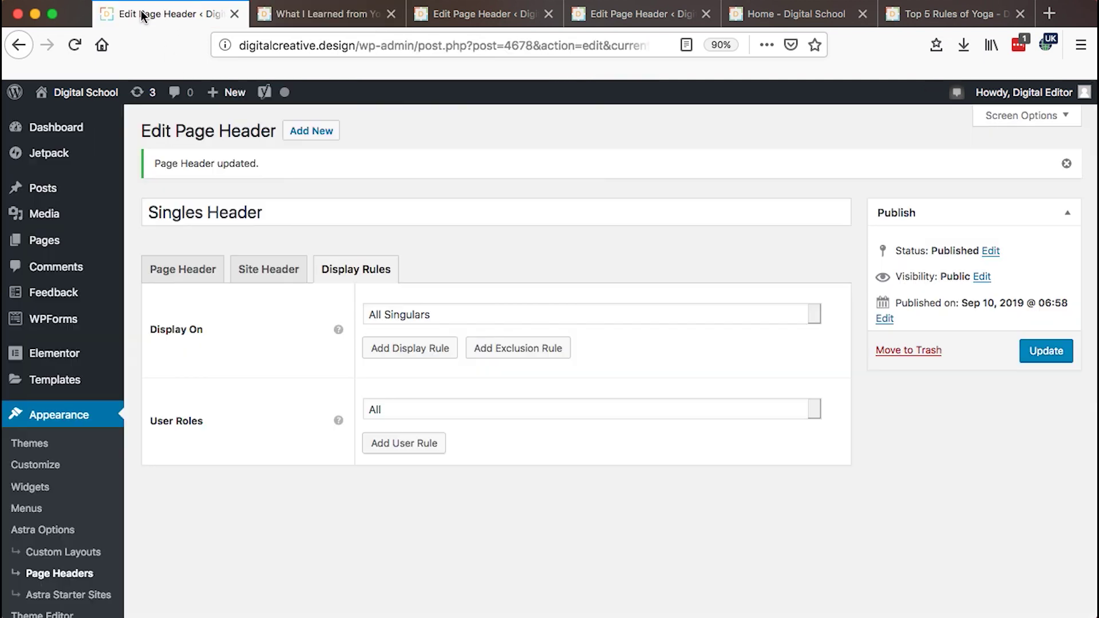
pyautogui.click(245, 285)
pyautogui.click(180, 269)
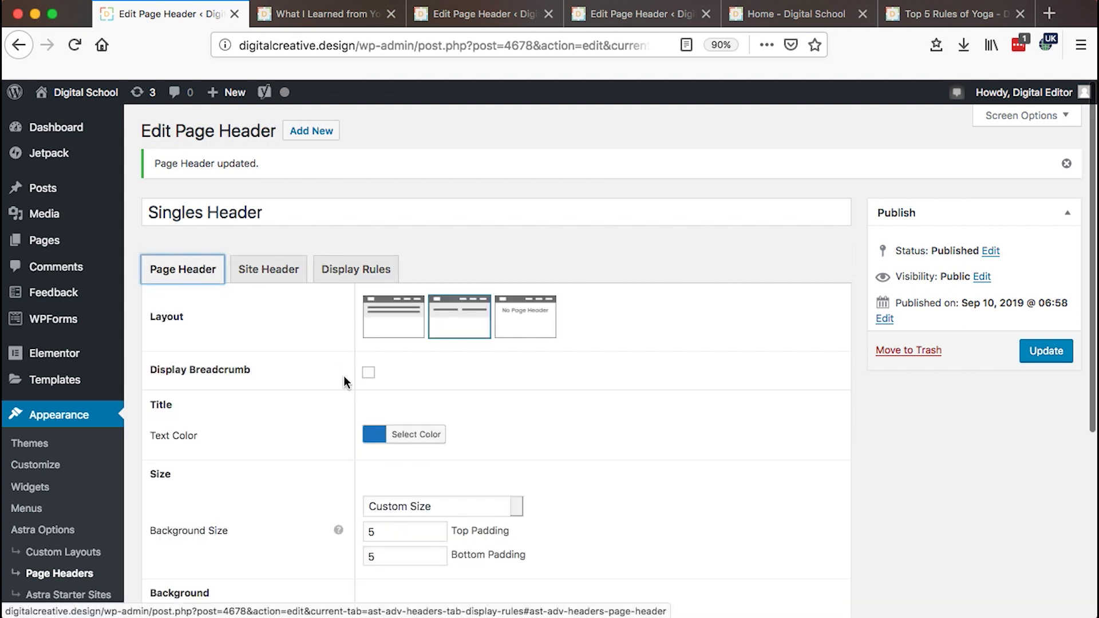
pyautogui.scroll(-5, 345, 382)
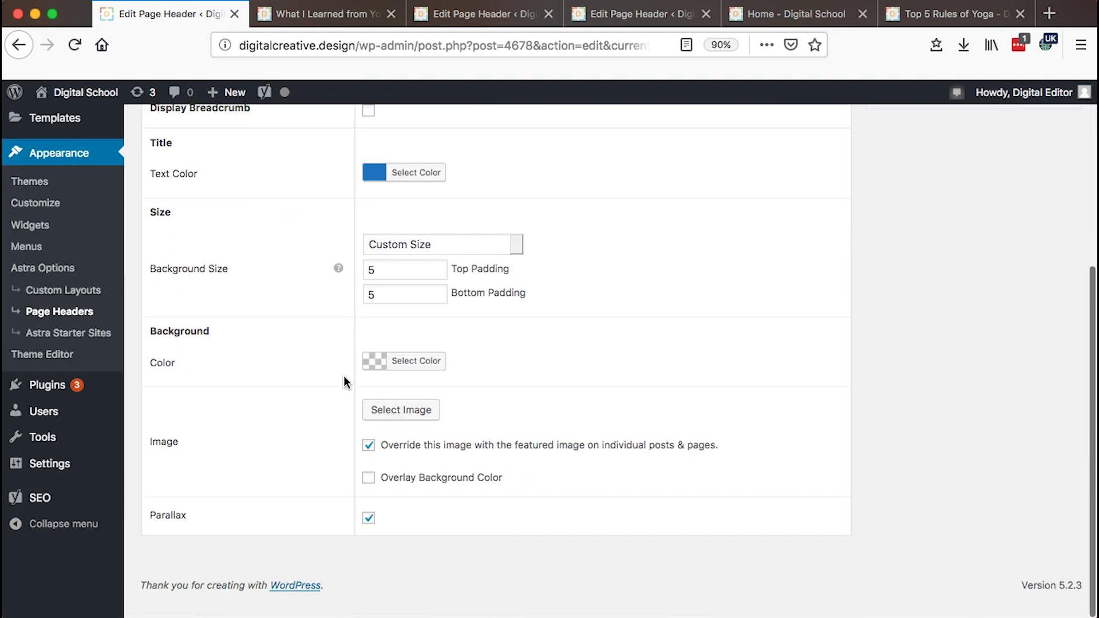
pyautogui.click(368, 447)
# - Set the Singles Header's background color to purple #8224e3
pyautogui.scroll(5, 370, 516)
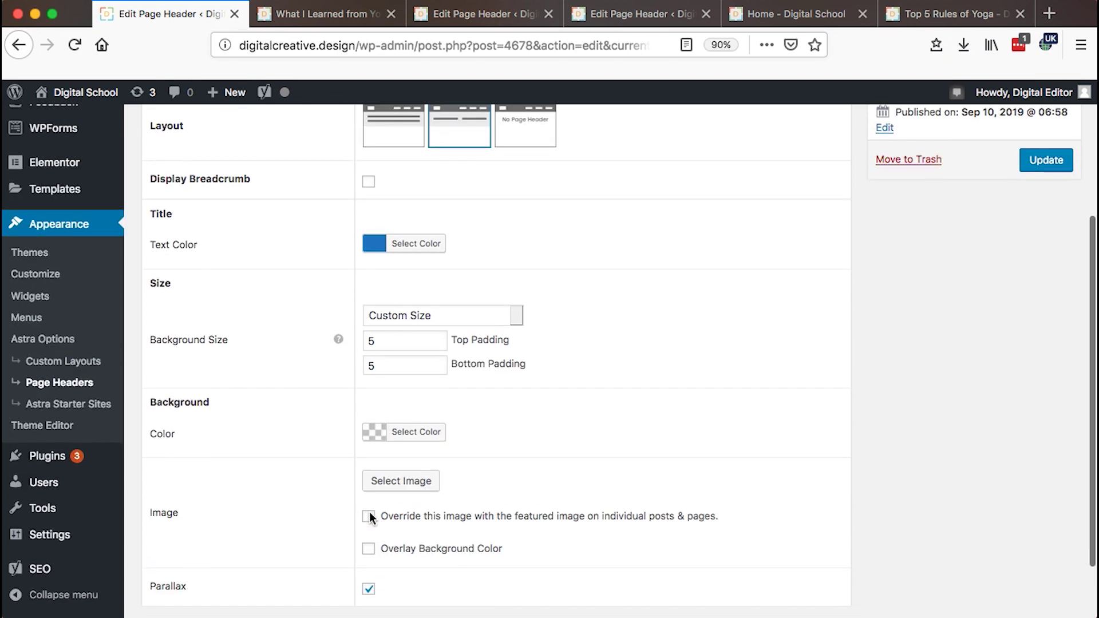
pyautogui.scroll(-4, 370, 512)
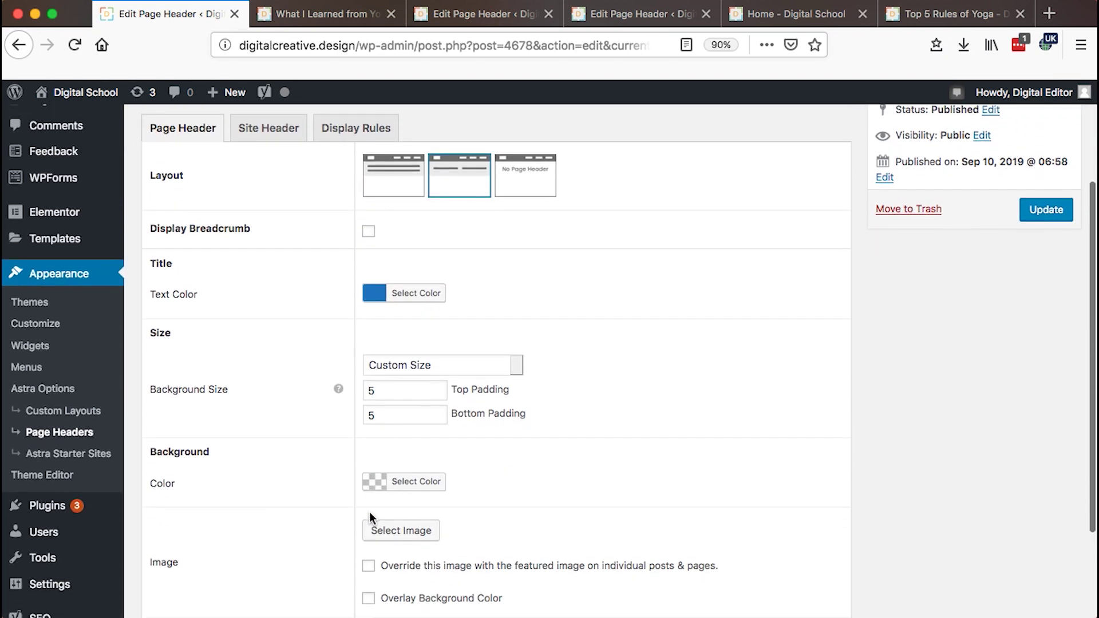
pyautogui.click(377, 435)
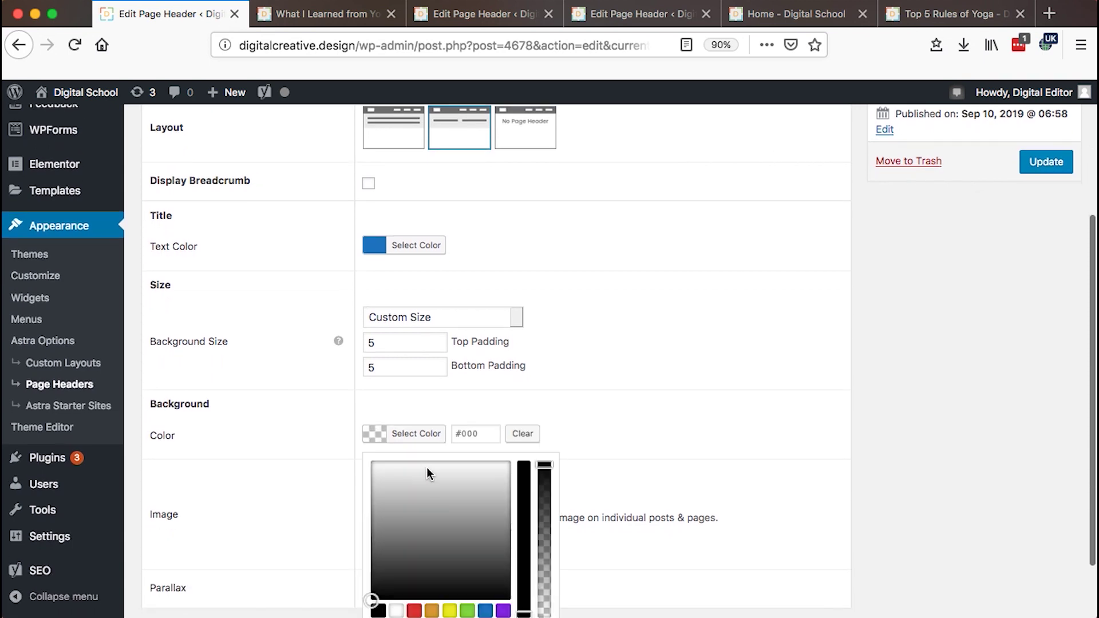
pyautogui.scroll(-2, 467, 498)
pyautogui.moveTo(395, 479); pyautogui.dragTo(314, 375)
pyautogui.click(500, 364)
pyautogui.click(364, 363)
pyautogui.moveTo(380, 407); pyautogui.dragTo(350, 485)
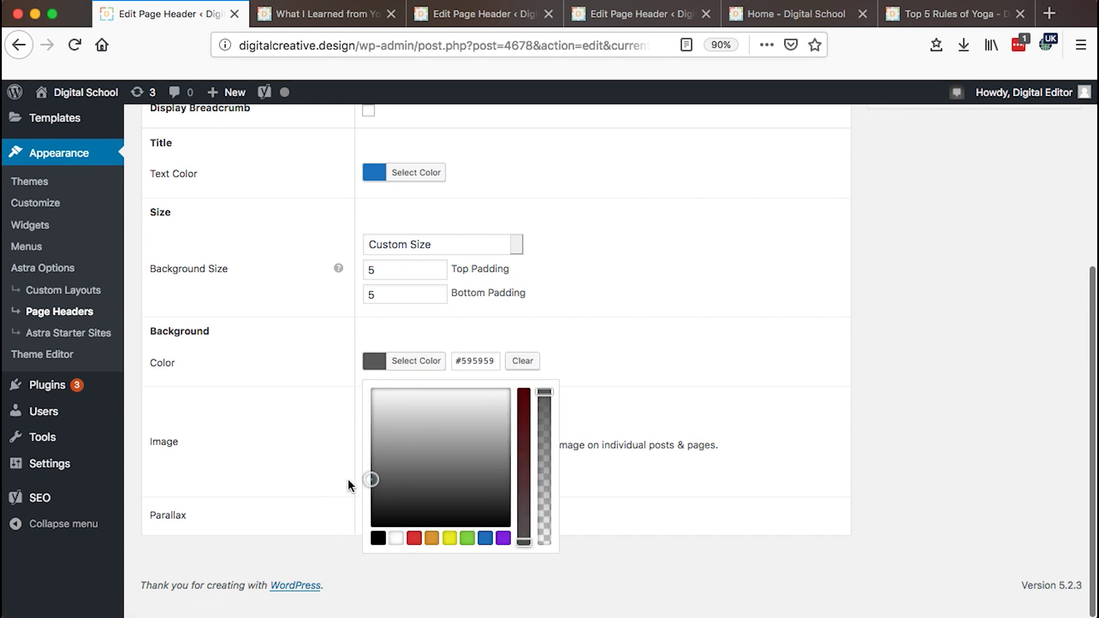
pyautogui.click(503, 538)
pyautogui.scroll(2, 590, 266)
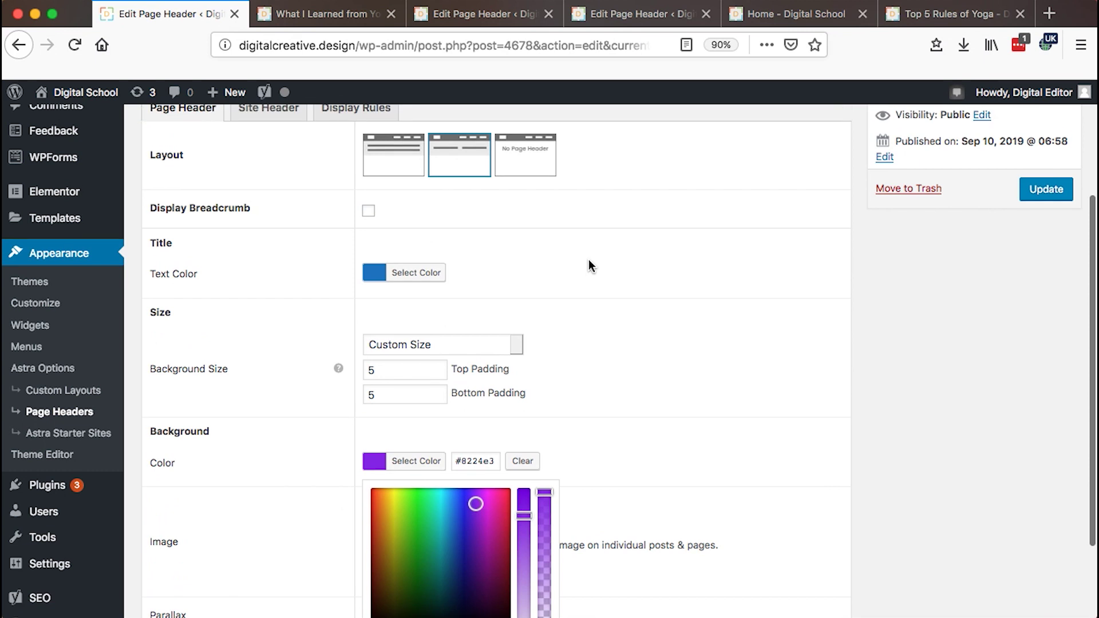
# - Set the Singles Header's title text color to white #ffffff
pyautogui.click(373, 280)
pyautogui.click(373, 280)
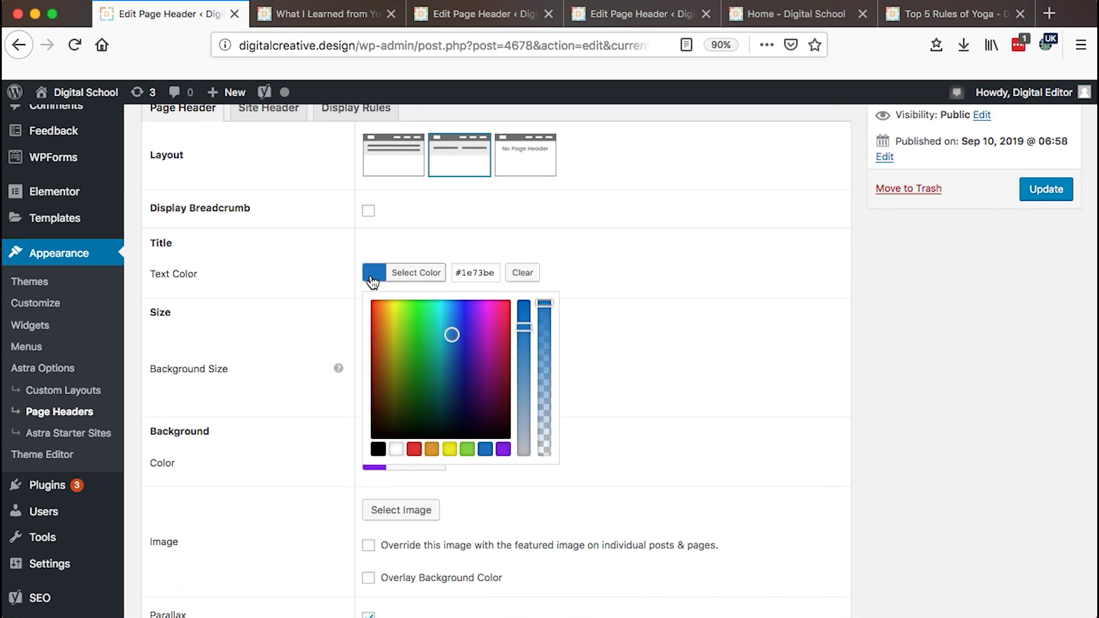
pyautogui.click(396, 448)
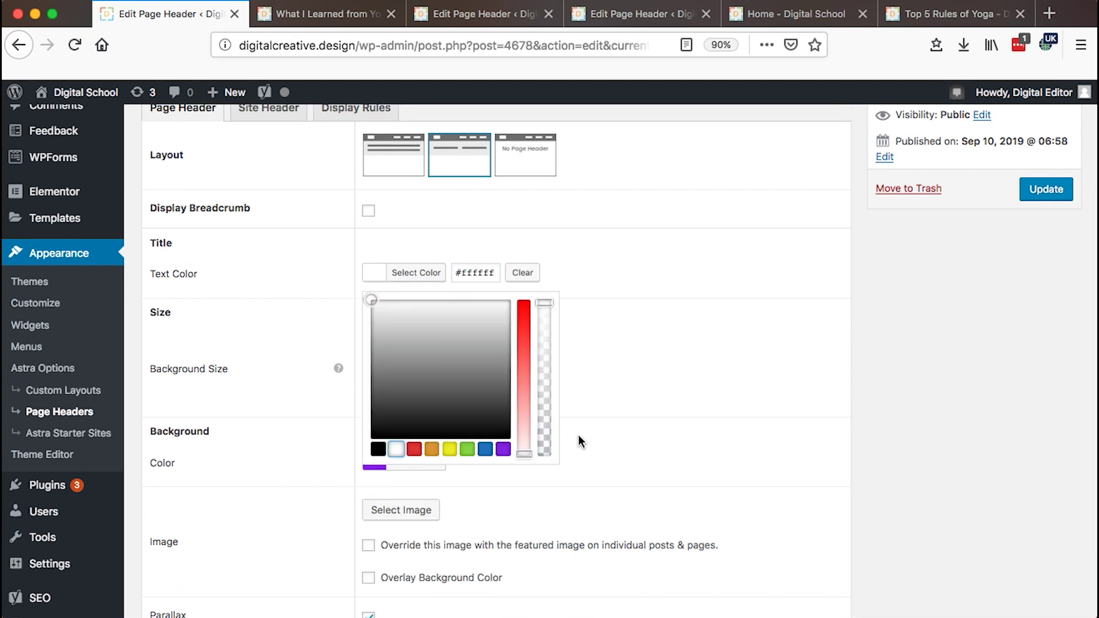
pyautogui.click(606, 430)
# - Turn off Parallax for the Singles Header and save the page header
pyautogui.scroll(-3, 581, 429)
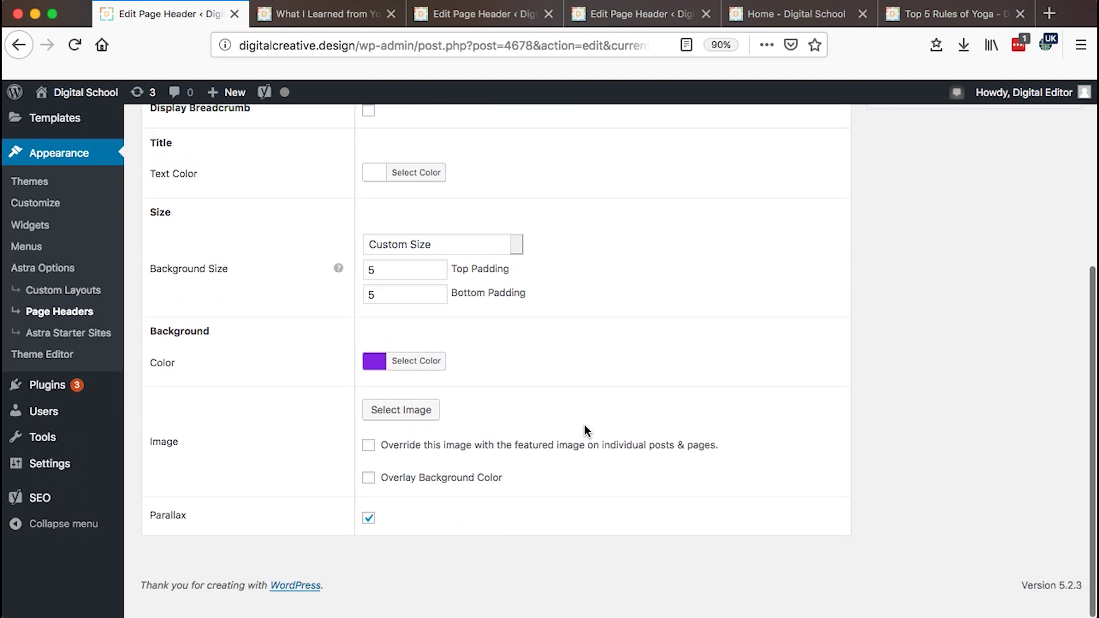
pyautogui.click(370, 523)
pyautogui.scroll(5, 491, 501)
pyautogui.click(1038, 359)
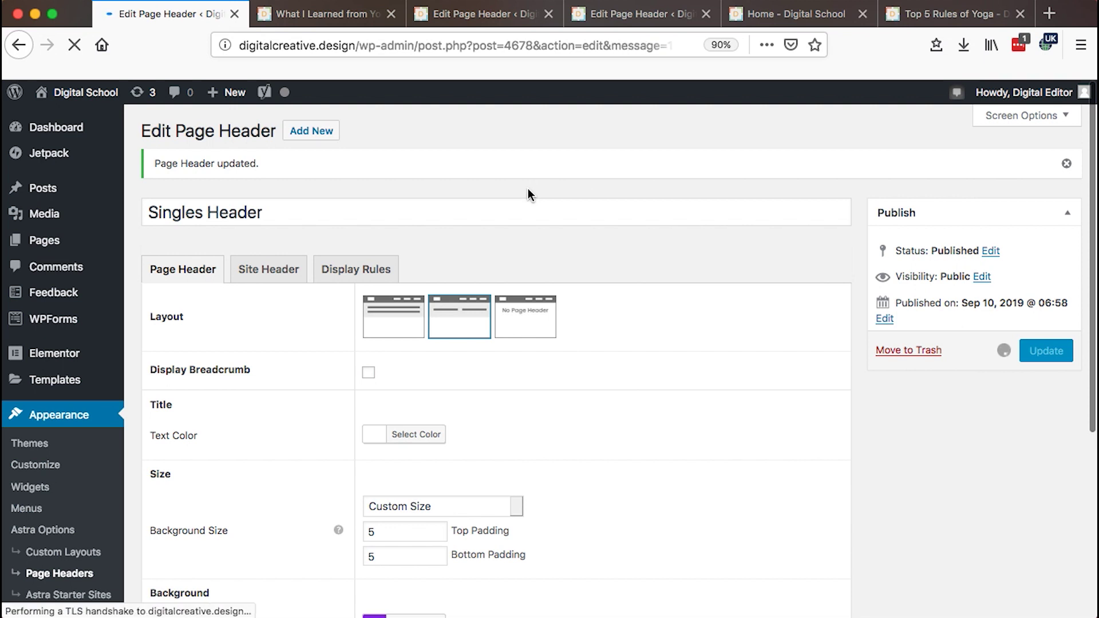
# - Reload the What I Learned from Yoga post to check the updated Singles Header
pyautogui.click(318, 18)
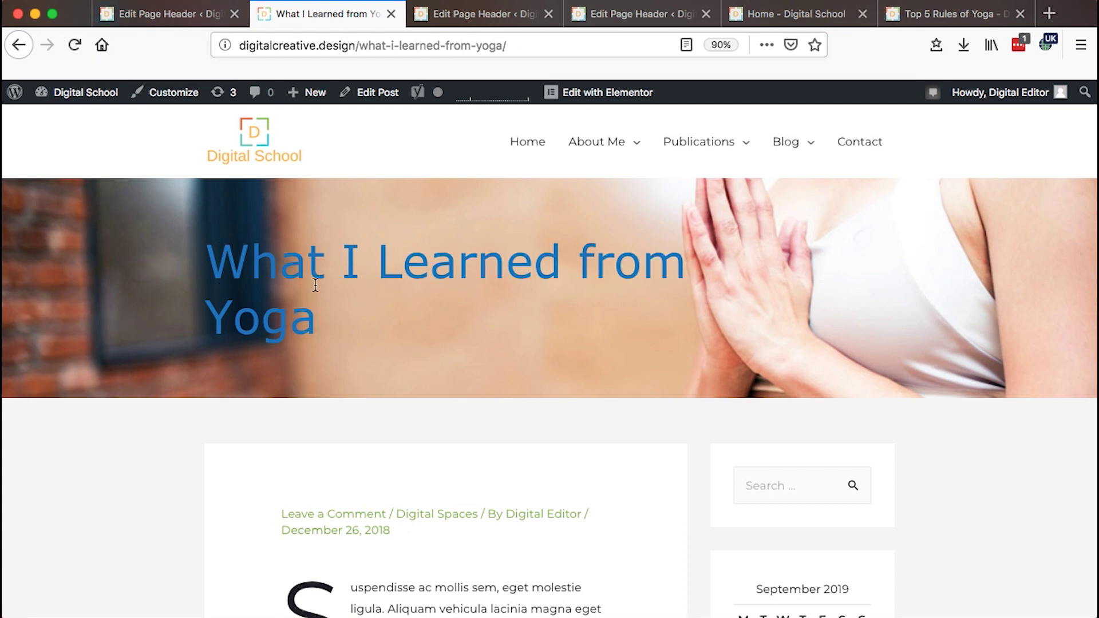
pyautogui.click(75, 44)
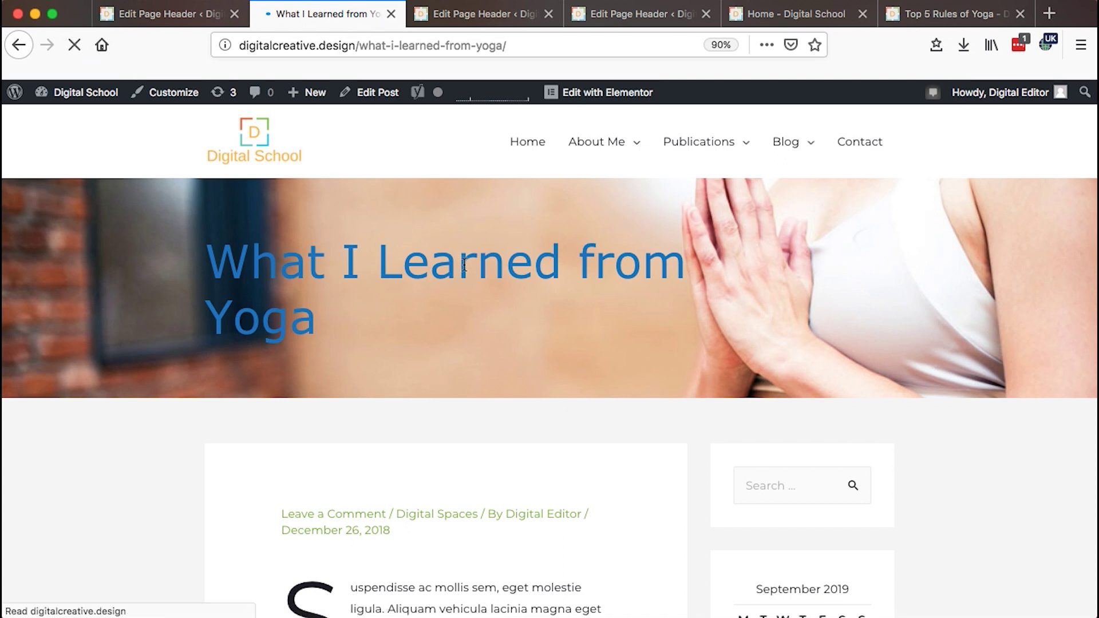
pyautogui.scroll(-5, 521, 355)
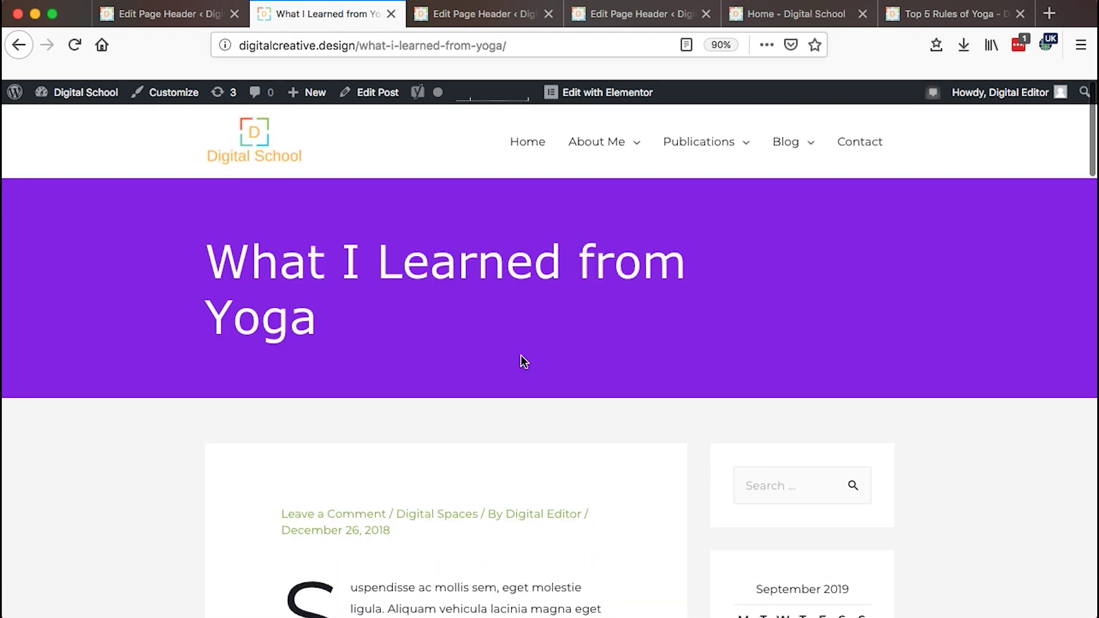
# - Open the No Header page header for editing from the Page Headers list
pyautogui.hotkey('ctrl', 'shift', 'Tab')
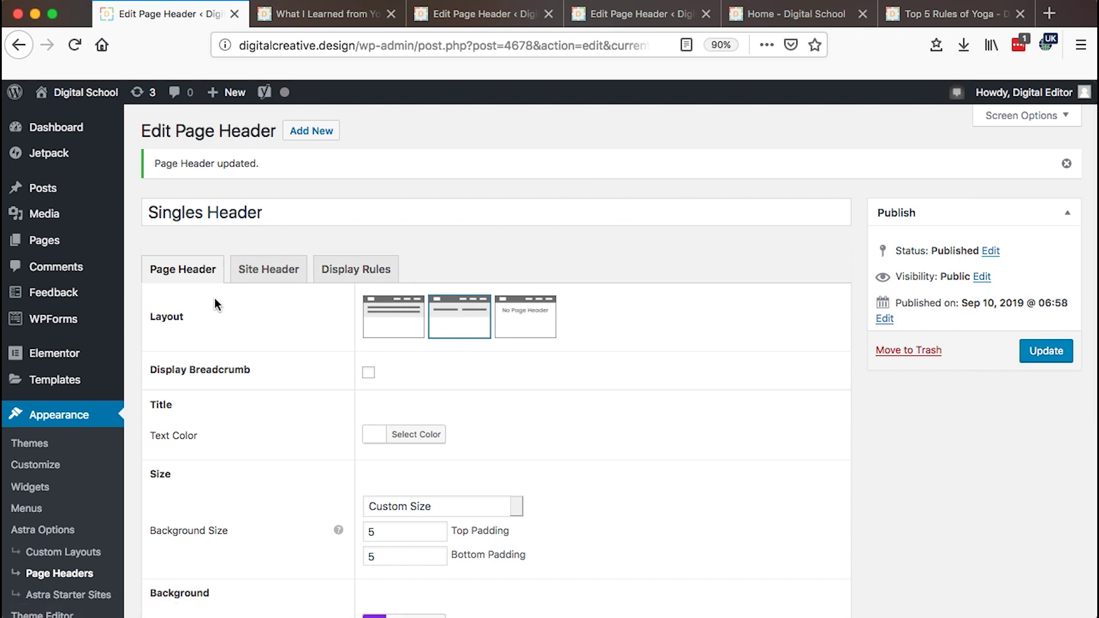
pyautogui.hotkey('ctrl', 'shift', 'Tab')
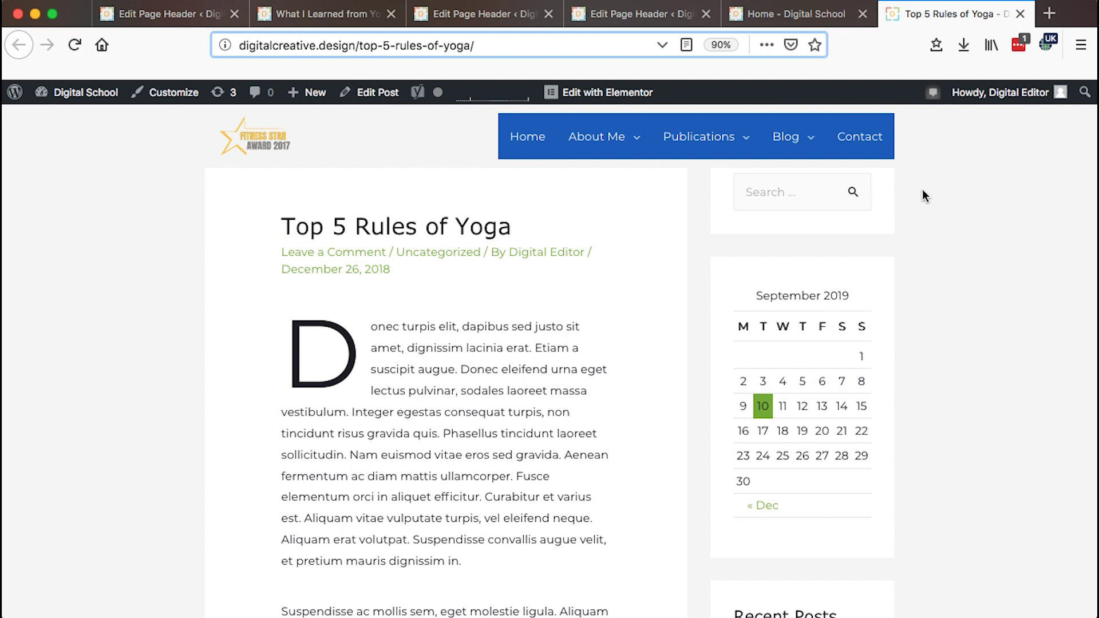
pyautogui.click(192, 11)
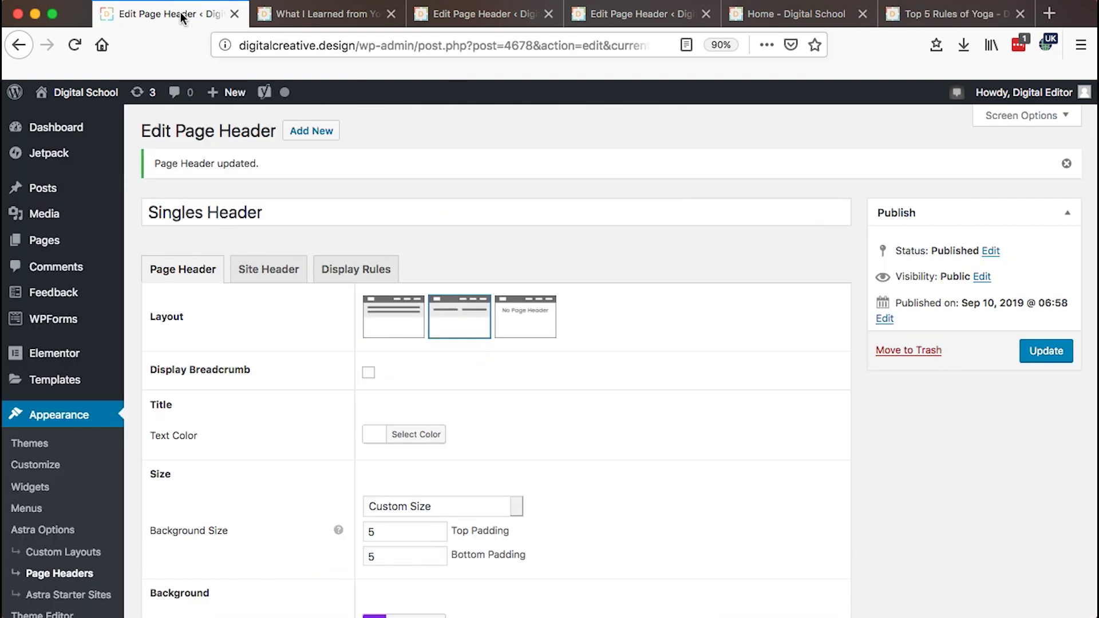
pyautogui.scroll(-3, 57, 354)
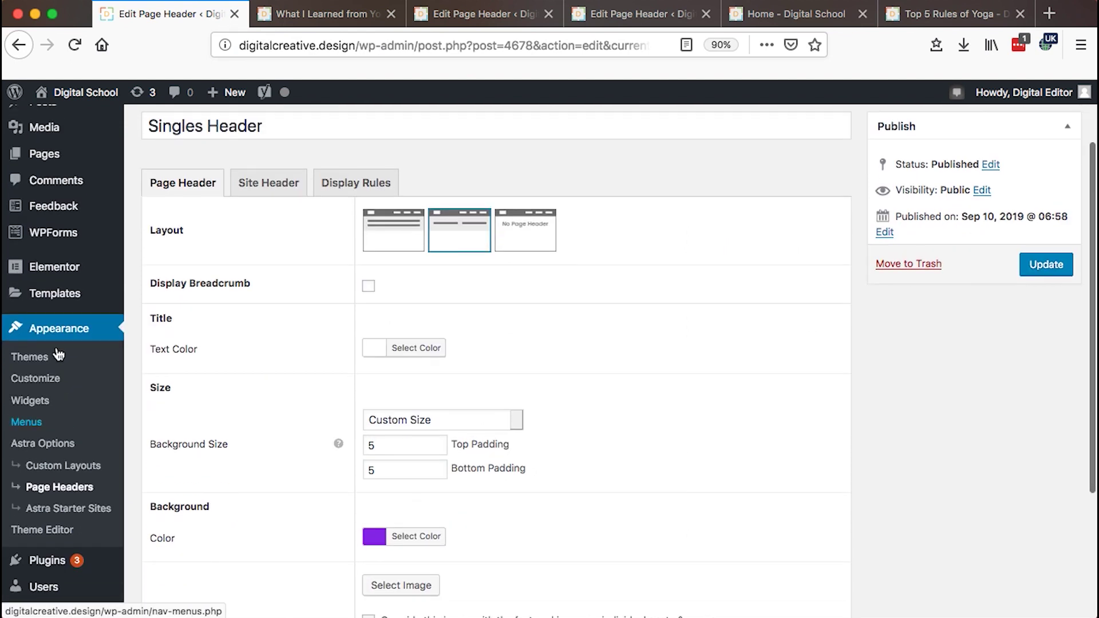
pyautogui.click(49, 487)
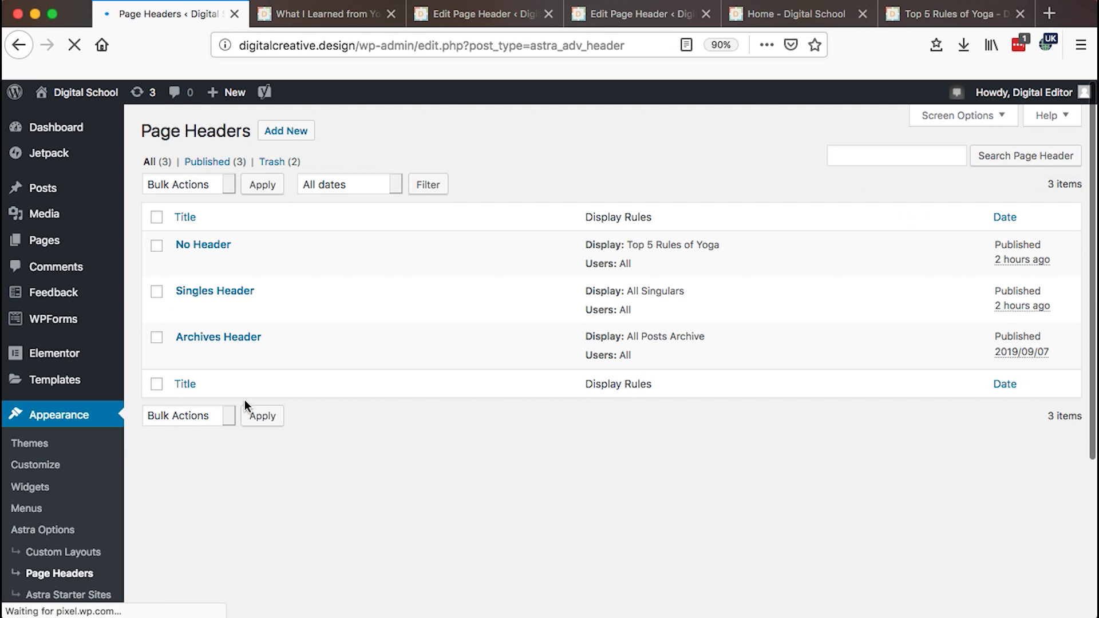
pyautogui.click(185, 265)
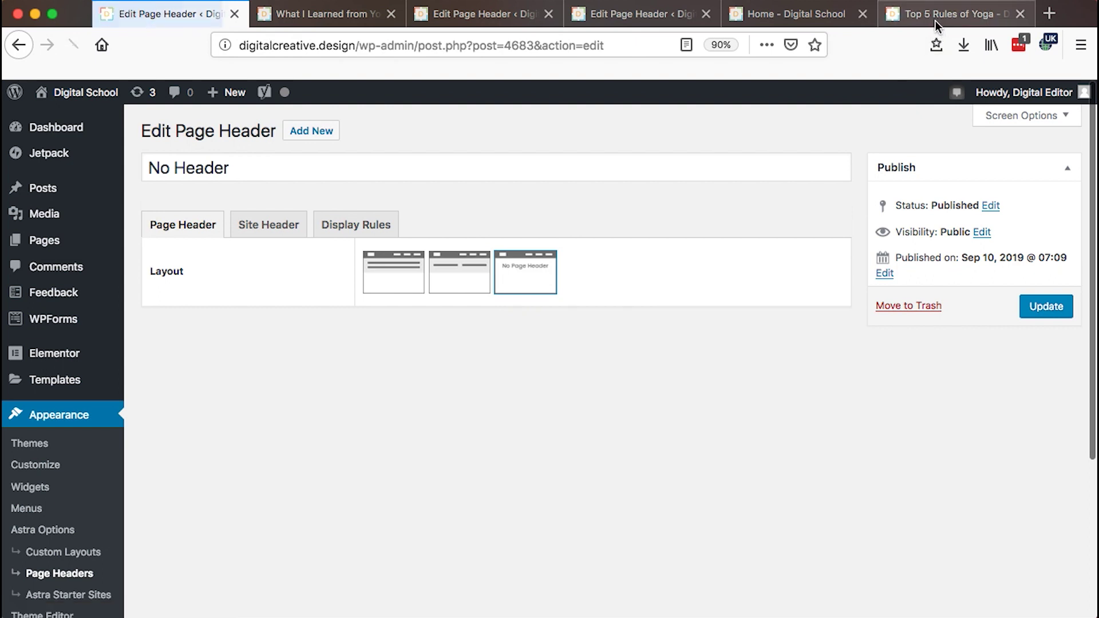
# - Place the Top 5 Rules of Yoga post beside the page header editor and close the What I Learned from Yoga post
pyautogui.moveTo(929, 19); pyautogui.dragTo(336, 16)
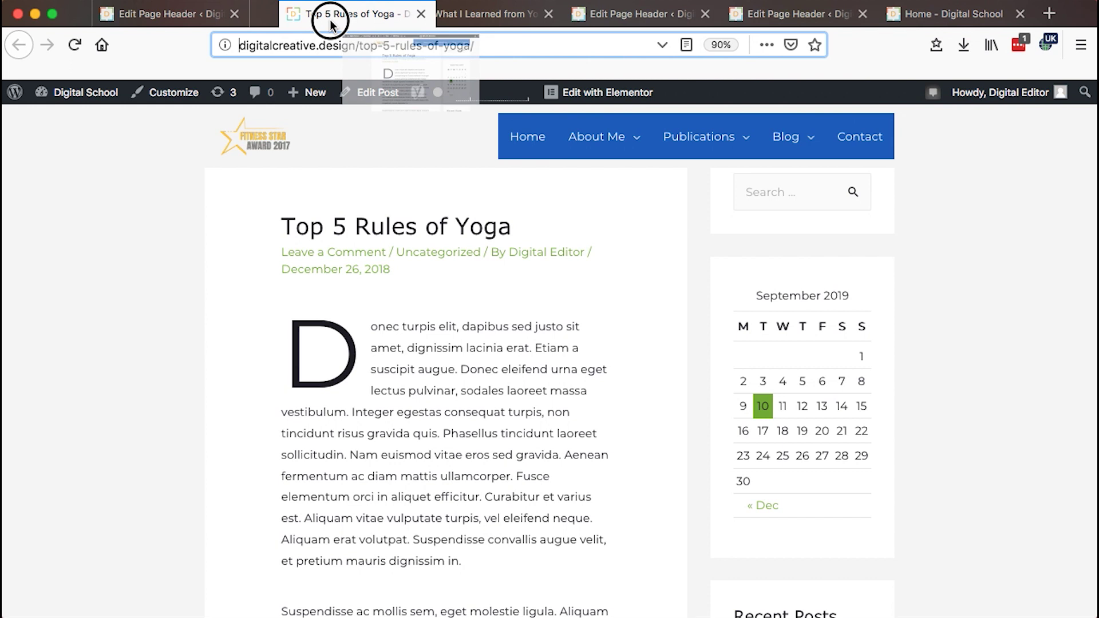
pyautogui.click(527, 19)
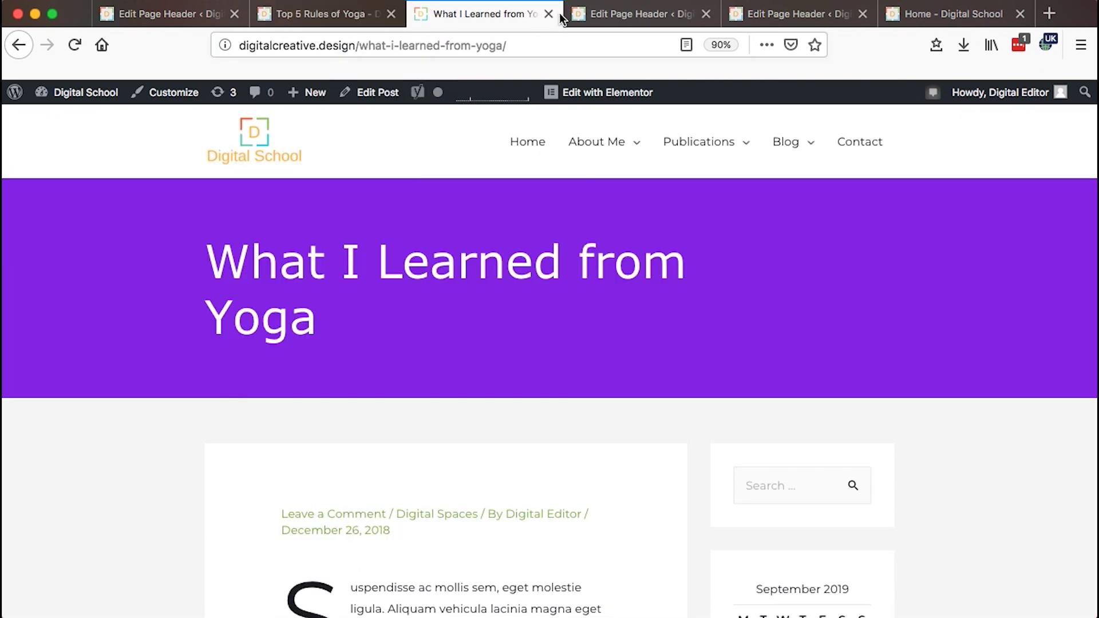
pyautogui.click(548, 14)
pyautogui.click(300, 26)
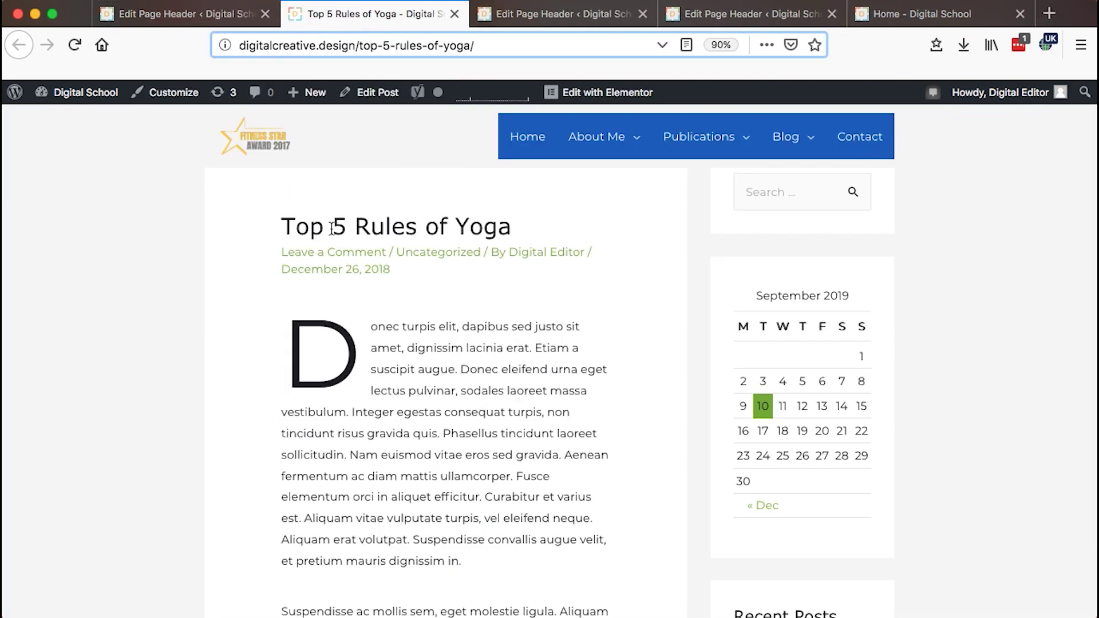
# - Review the No Header's layout and Site Header settings, and compare them with the Top 5 Rules of Yoga post
pyautogui.click(150, 19)
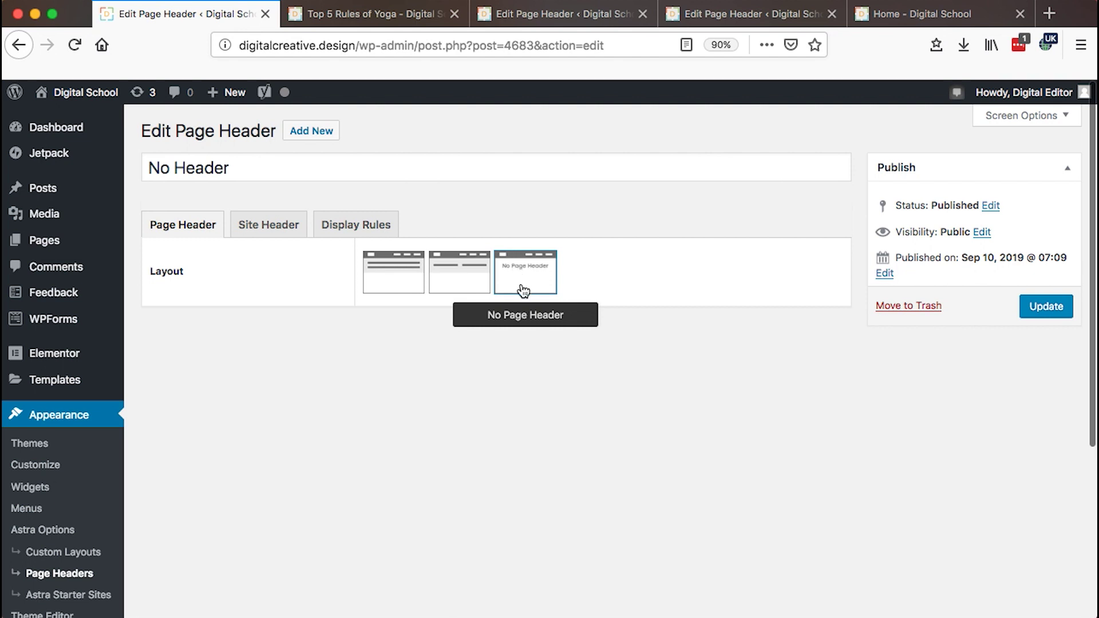
pyautogui.click(259, 223)
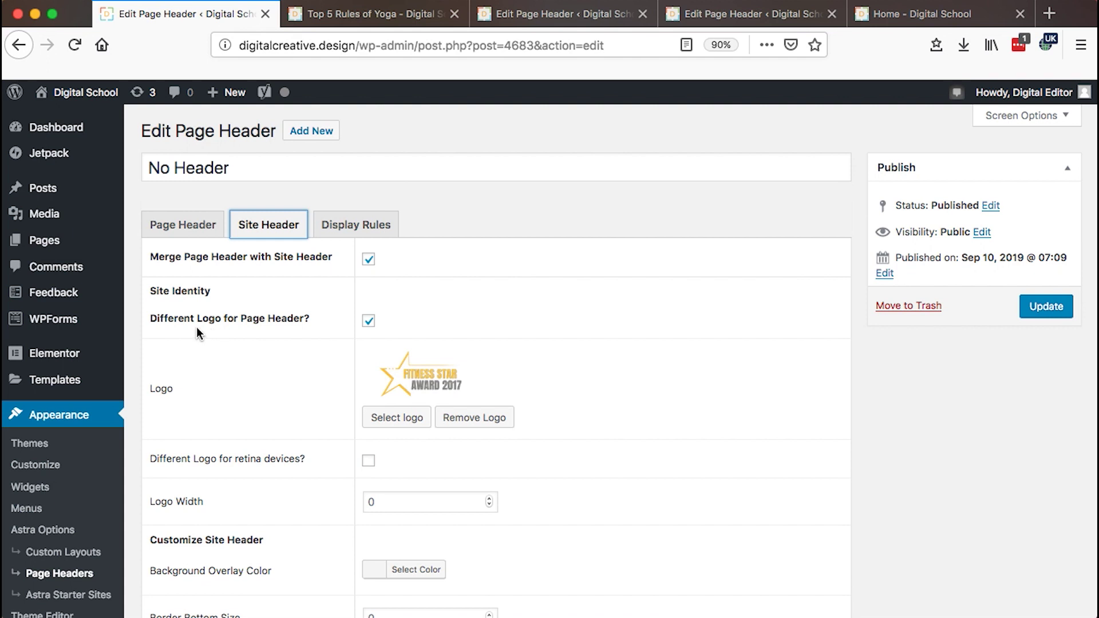
pyautogui.click(331, 21)
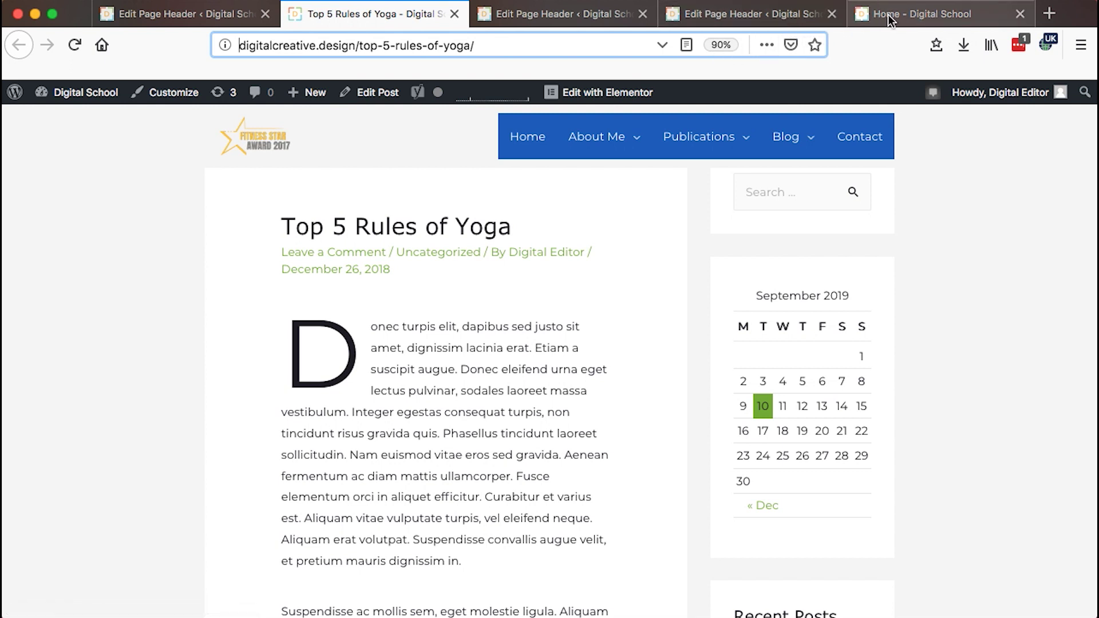
# - Close a spare Edit Page Header tab and compare the home page's header with that of the Top 5 Rules of Yoga post
pyautogui.click(698, 20)
pyautogui.click(831, 13)
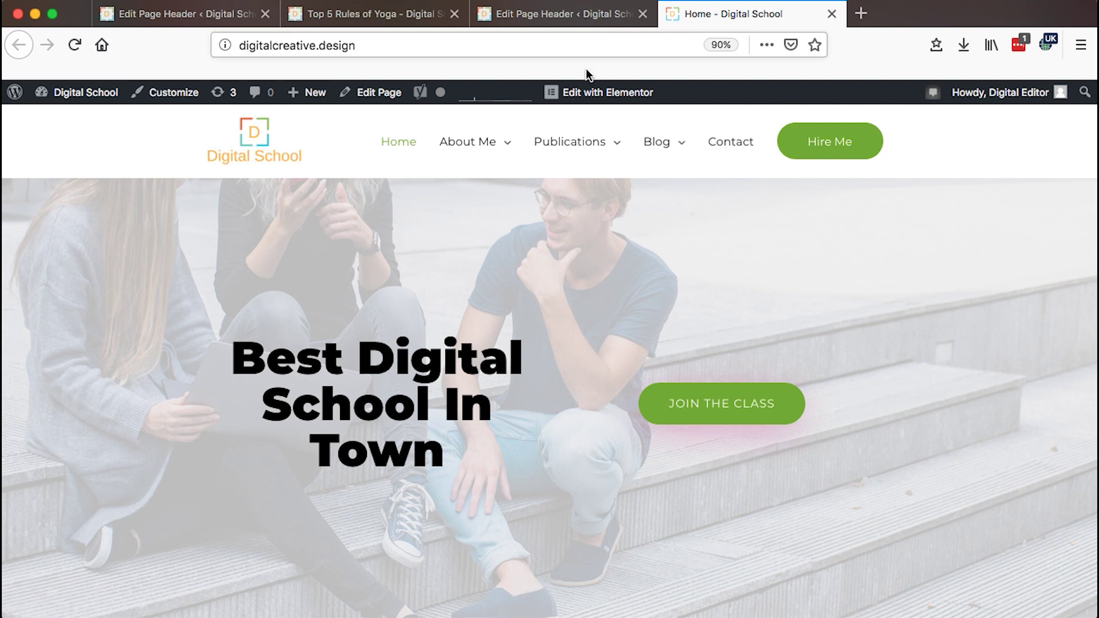
pyautogui.click(399, 143)
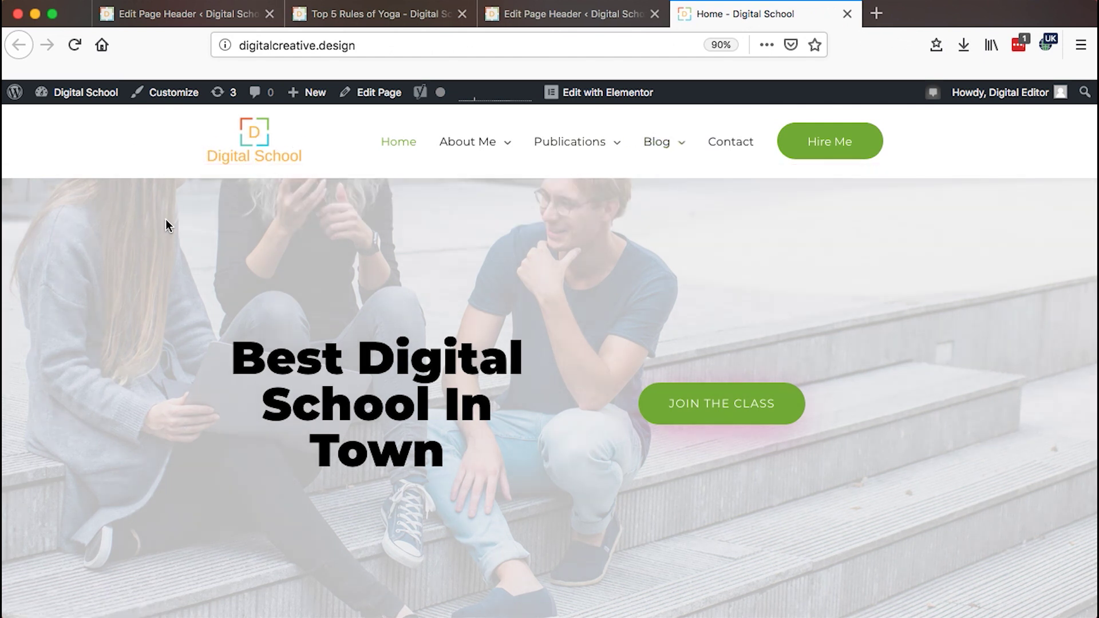
pyautogui.click(347, 16)
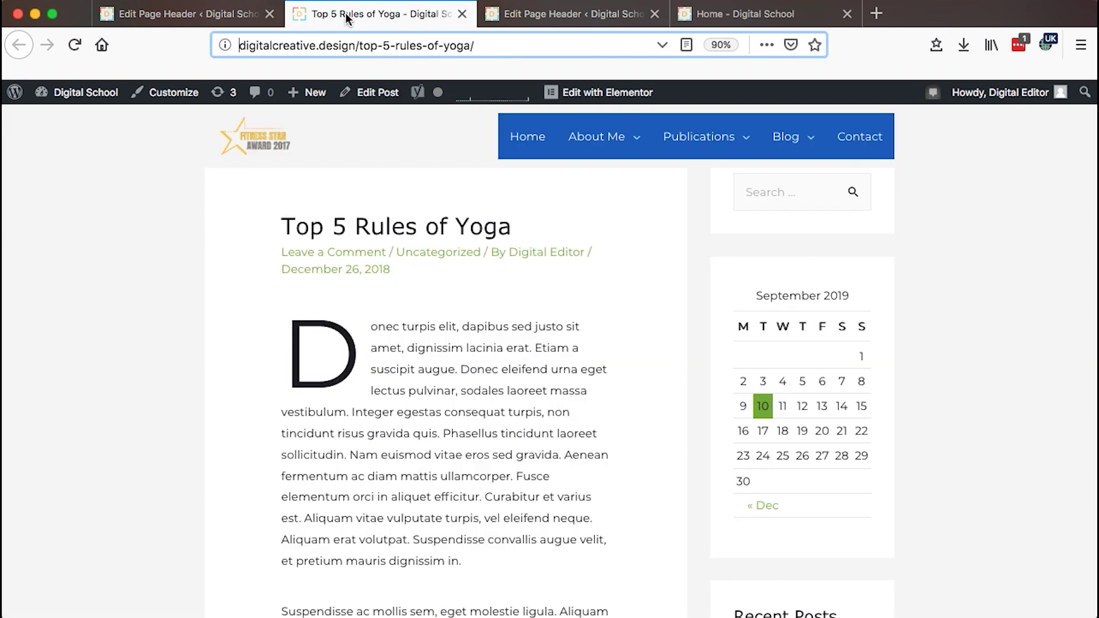
# - Examine the No Header's logo, site header overlay and primary menu color settings against the Top 5 Rules of Yoga post
pyautogui.click(200, 16)
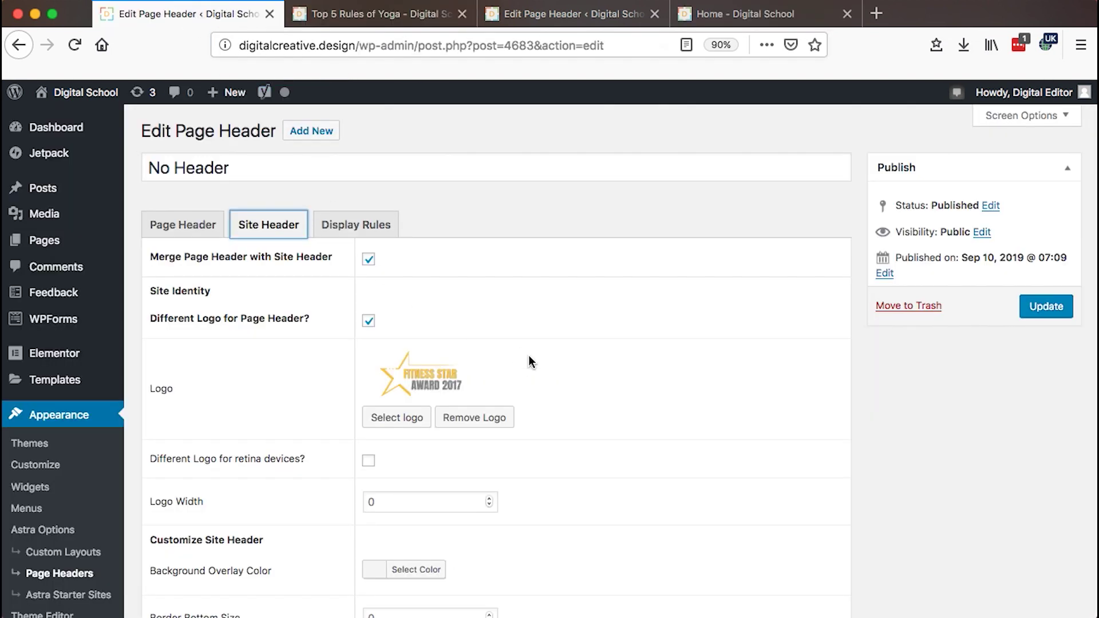
pyautogui.scroll(-2, 528, 357)
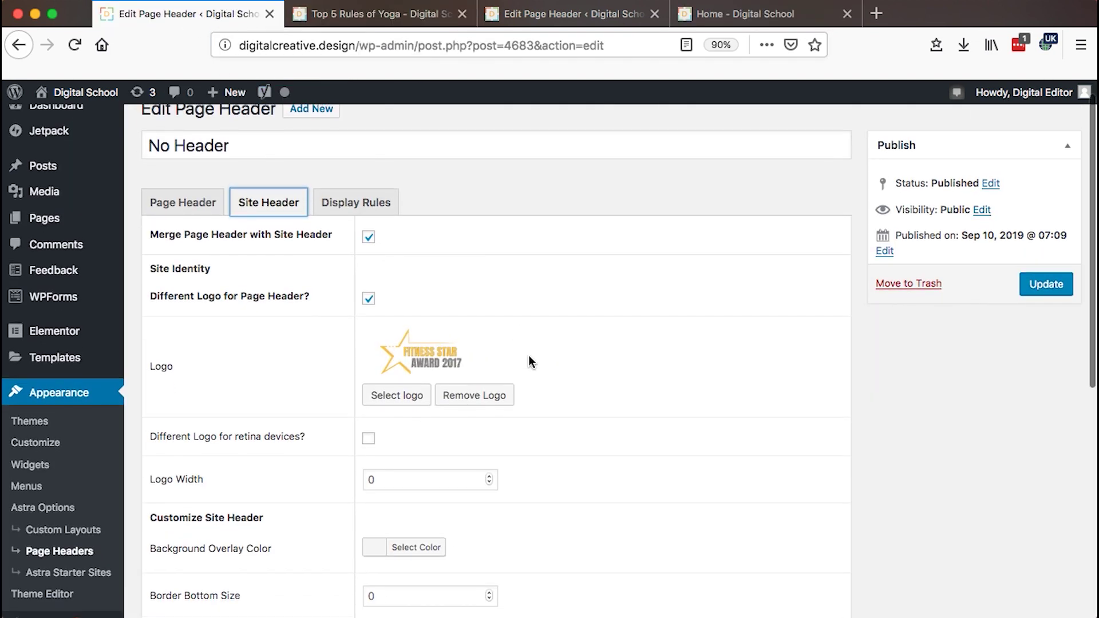
pyautogui.scroll(-4, 528, 361)
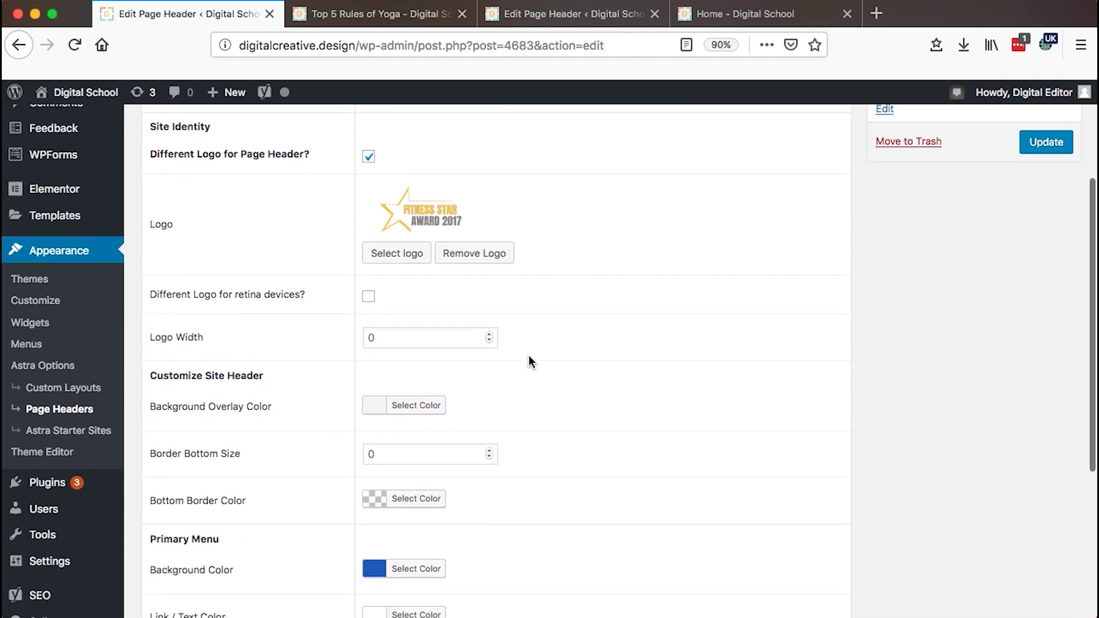
pyautogui.scroll(-2, 567, 342)
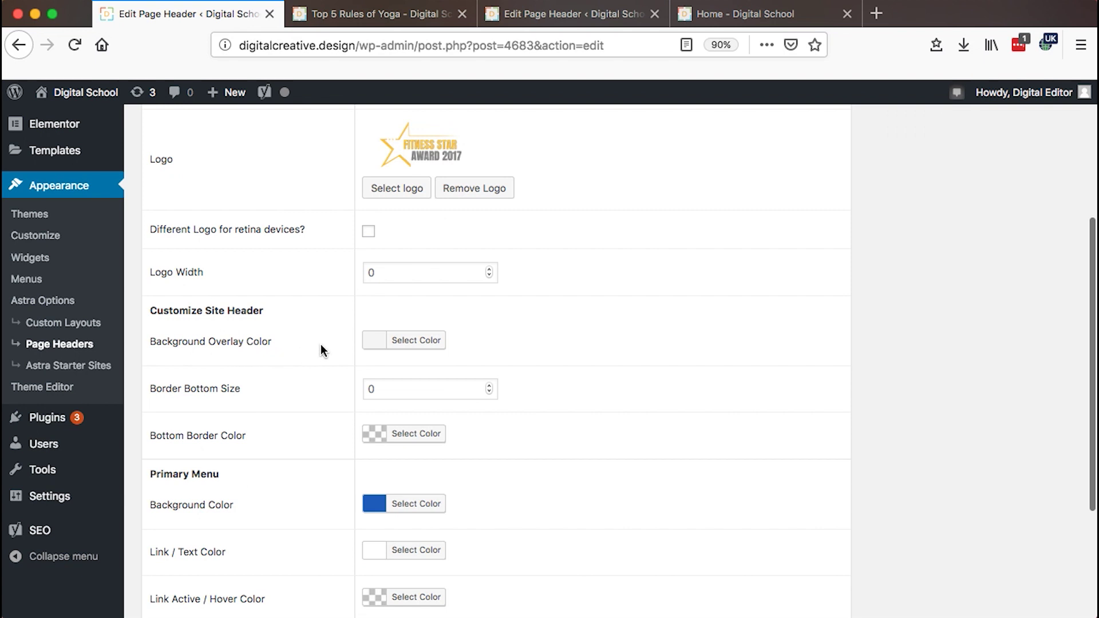
pyautogui.scroll(-5, 495, 338)
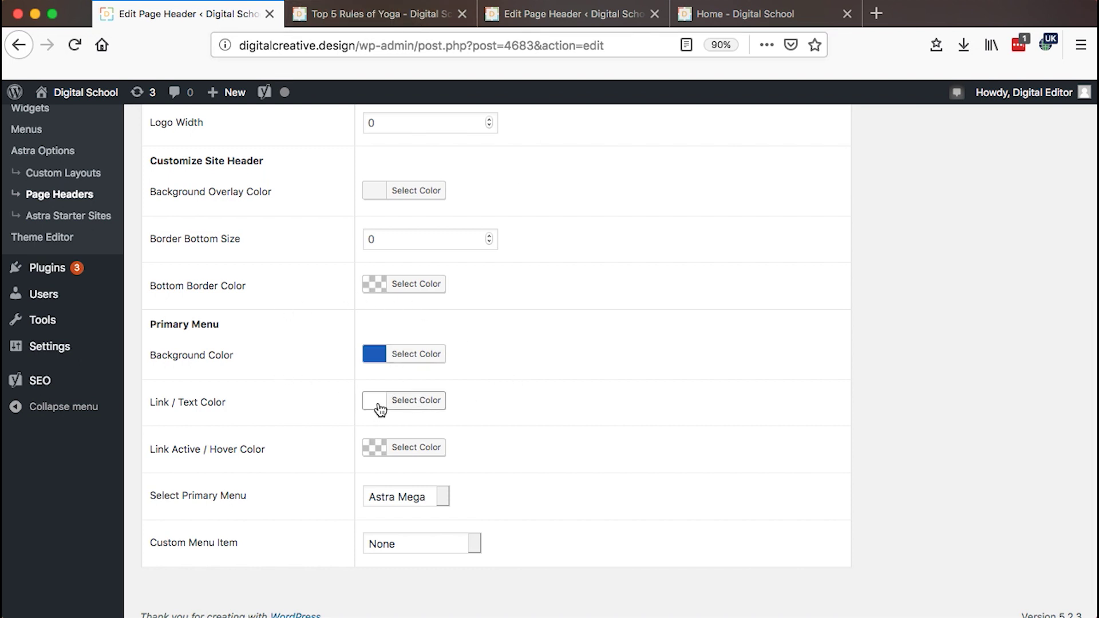
pyautogui.click(318, 13)
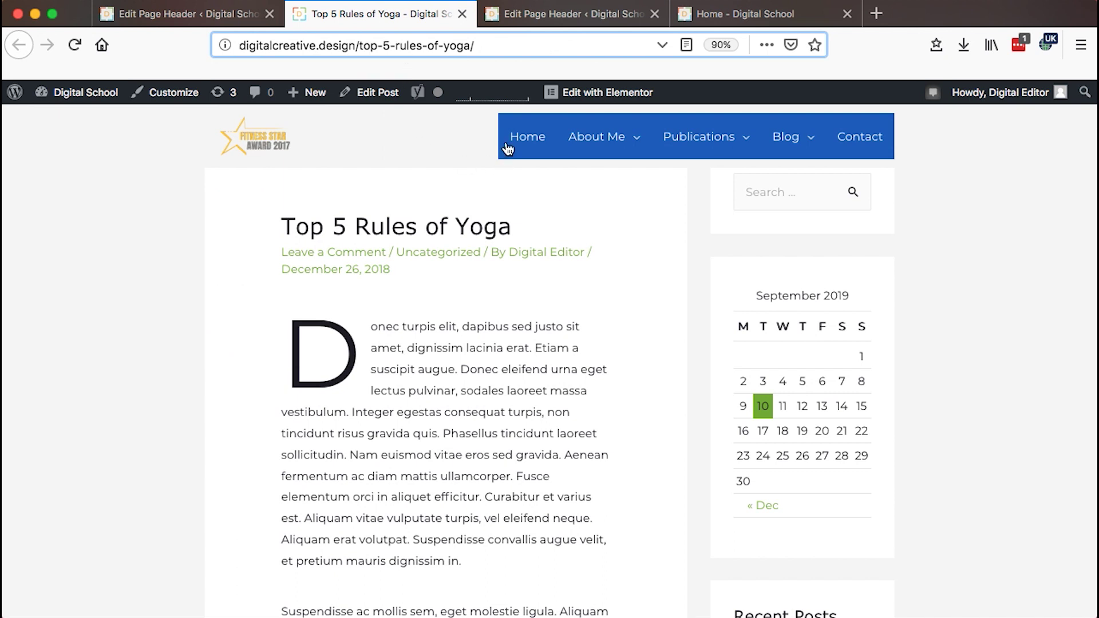
pyautogui.click(186, 17)
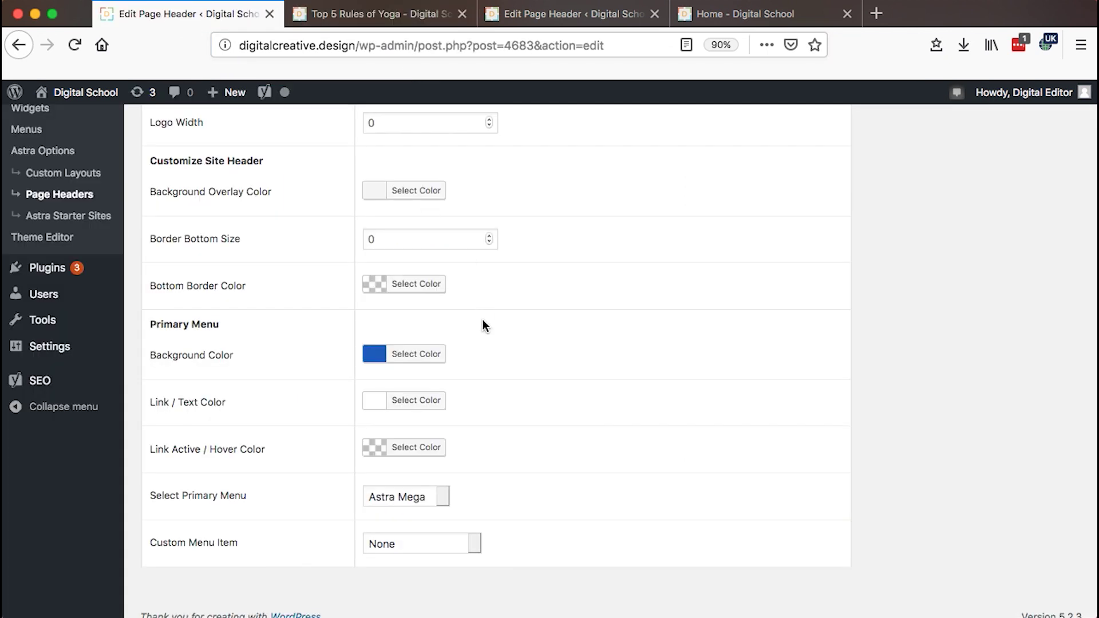
pyautogui.scroll(-2, 482, 320)
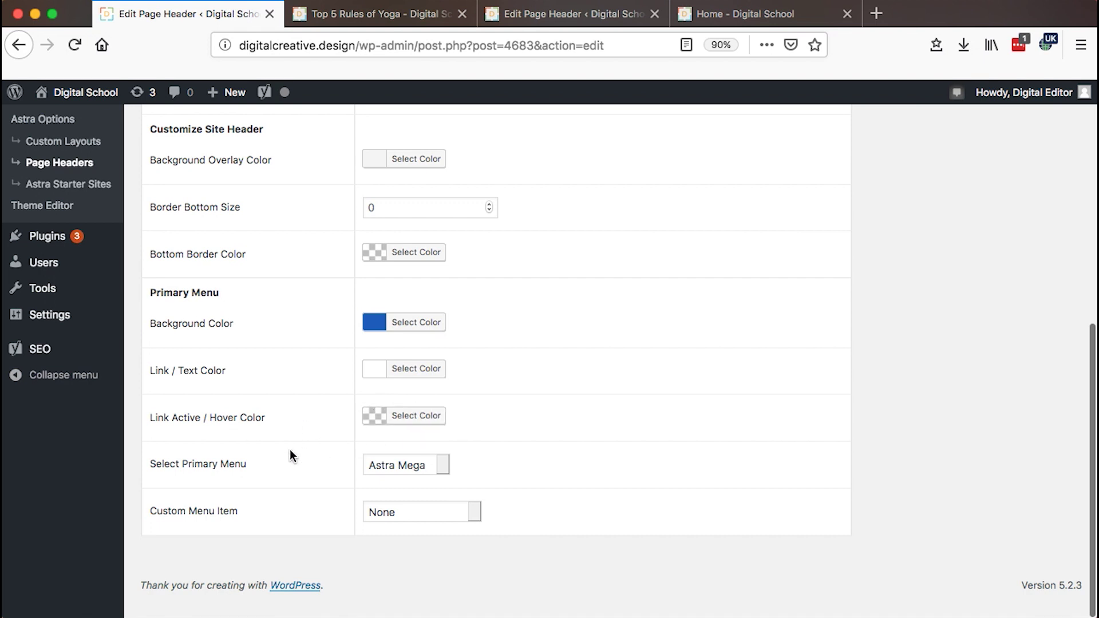
# - Review the Select Primary Menu and Custom Menu Item options, keeping Astra Mega and None, and check the post's menu
pyautogui.click(442, 466)
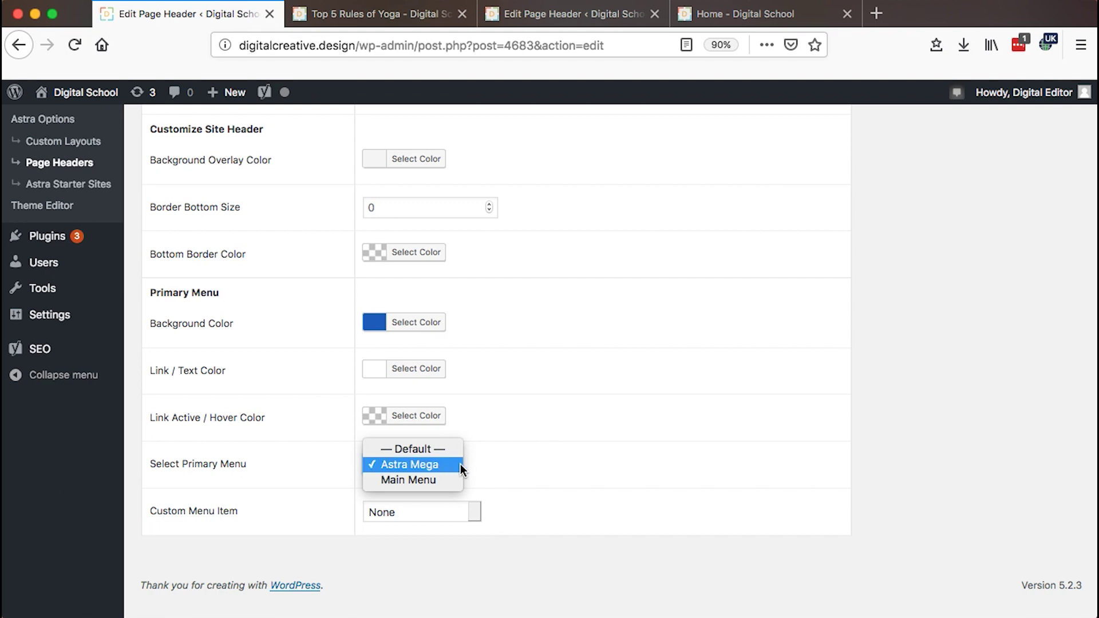
pyautogui.click(492, 461)
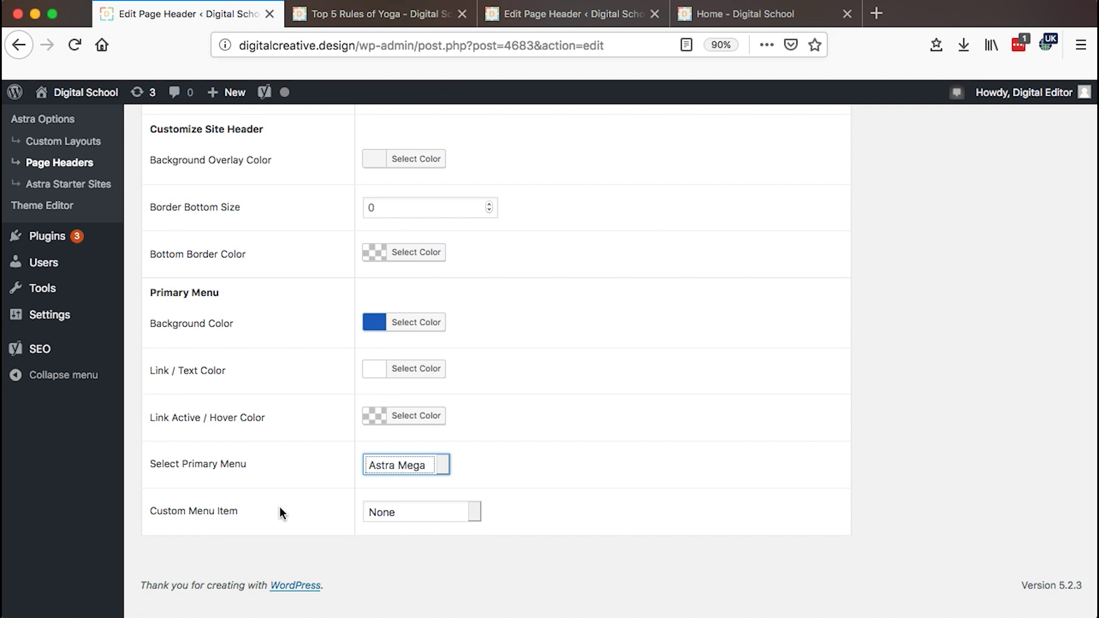
pyautogui.click(474, 513)
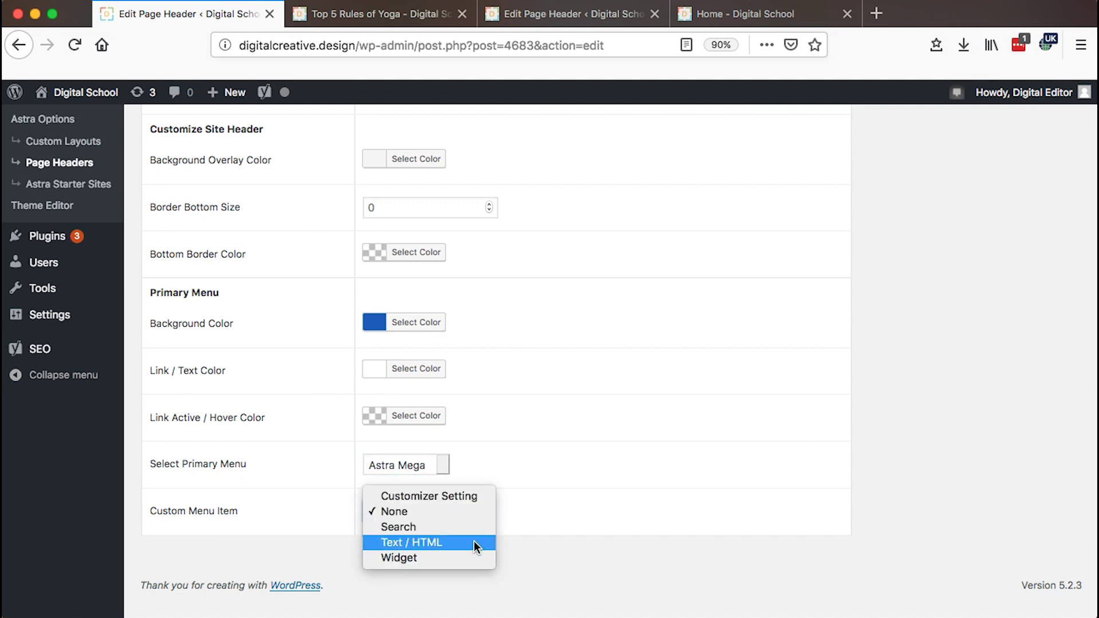
pyautogui.click(466, 511)
pyautogui.click(381, 14)
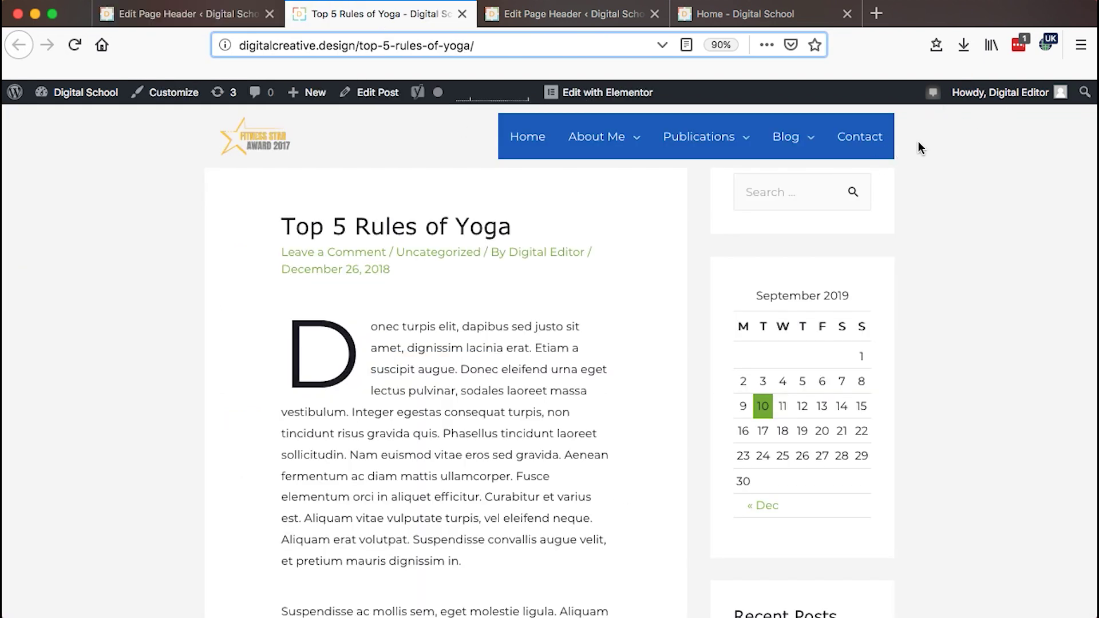
# - Review the No Header's display rules and location options, keeping Display On at Specific Pages / Posts / Taxanomies, etc
pyautogui.click(171, 13)
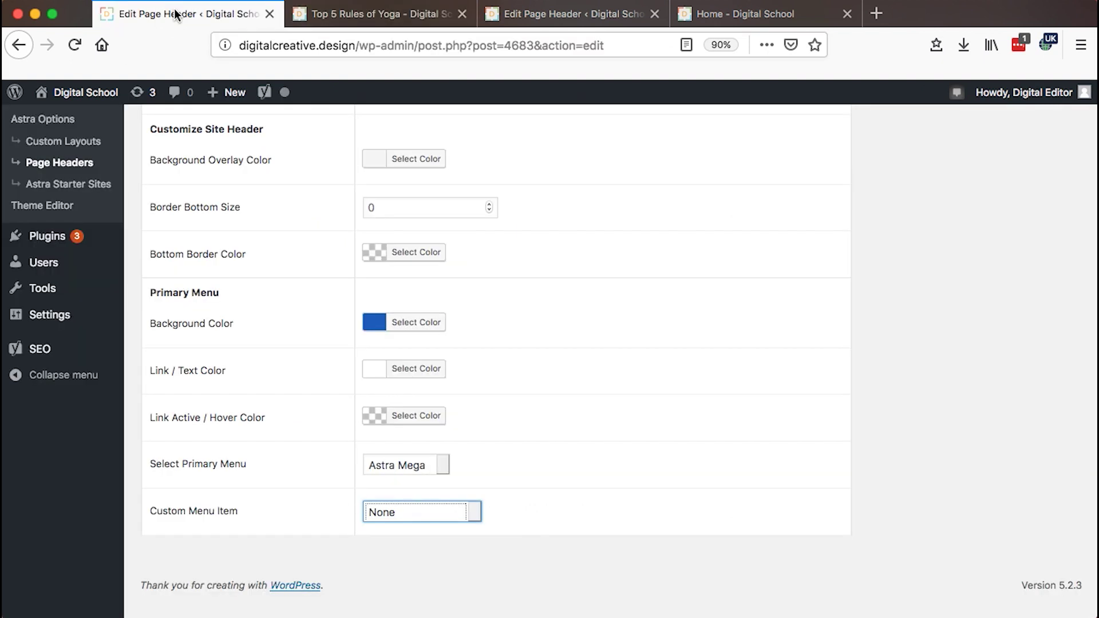
pyautogui.scroll(5, 498, 180)
pyautogui.scroll(3, 457, 186)
pyautogui.click(369, 223)
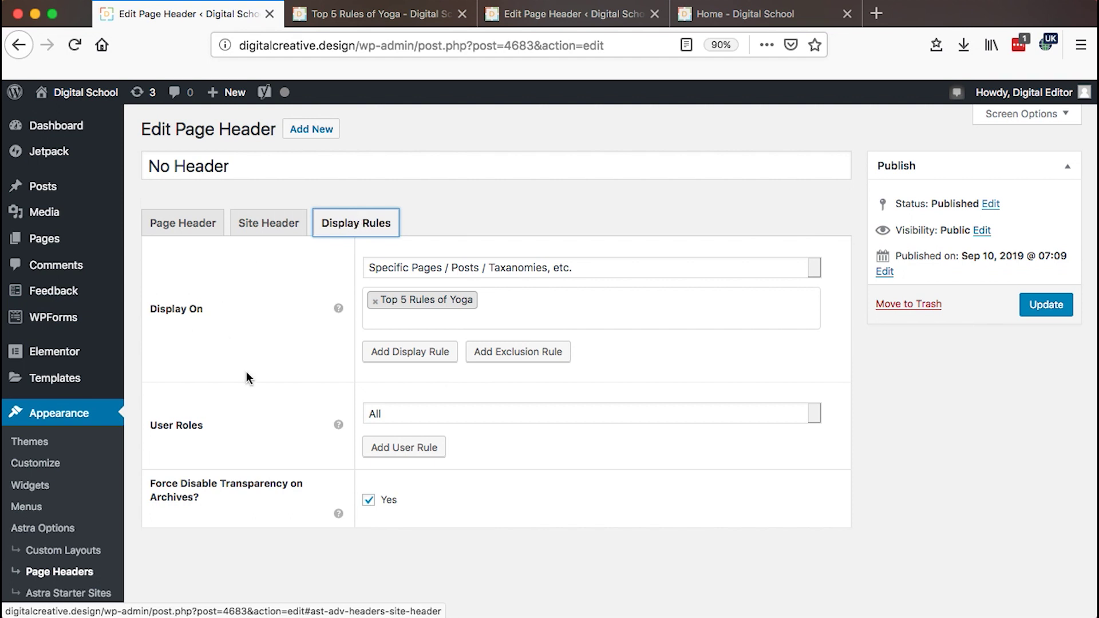
pyautogui.click(815, 267)
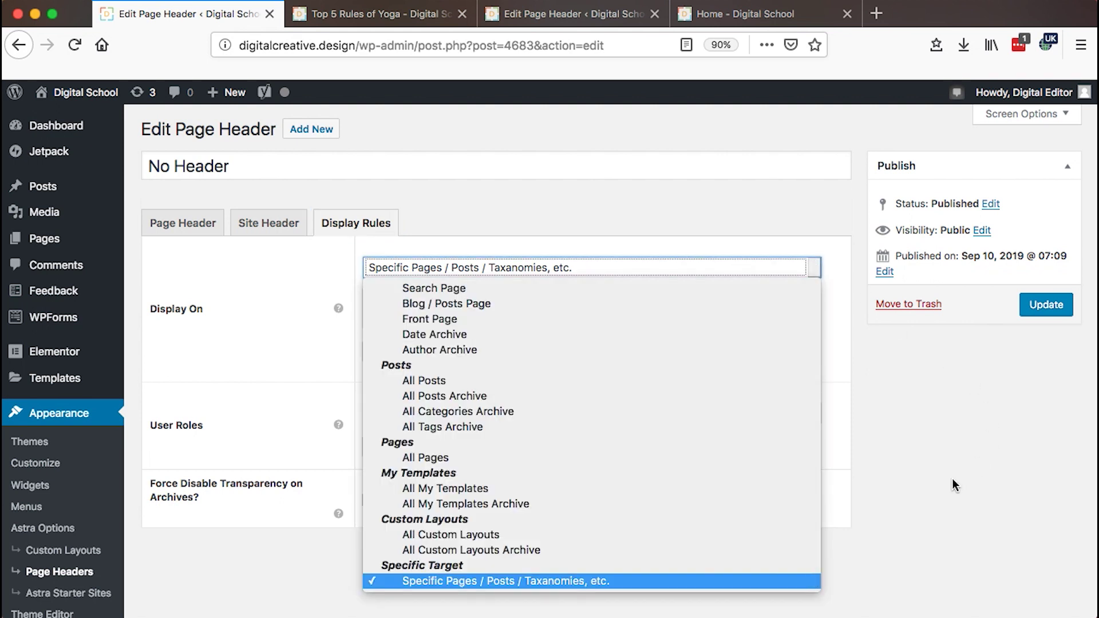
pyautogui.click(685, 583)
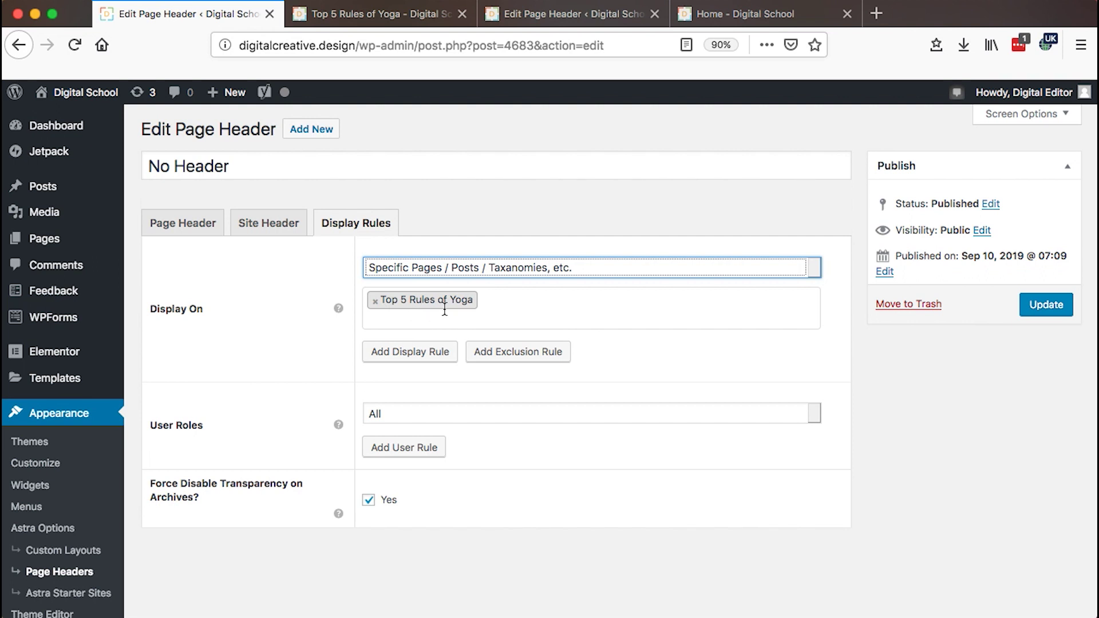
# - Add the My Yoga Journey post to the No Header's Display On targets and return to the Top 5 Rules of Yoga post
pyautogui.click(513, 301)
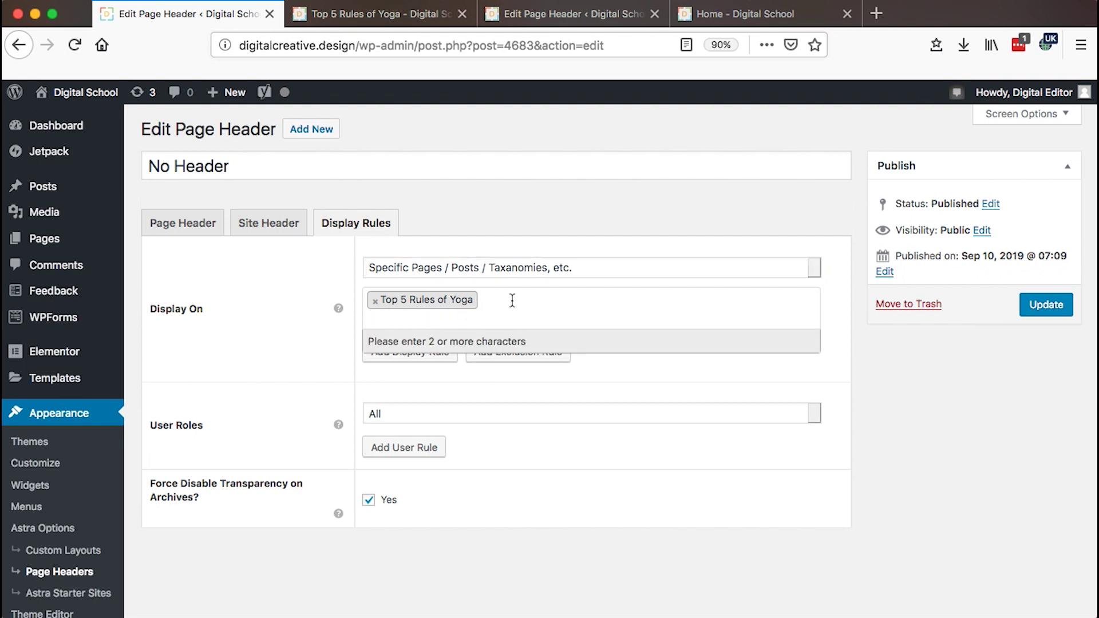
pyautogui.write('yoga')
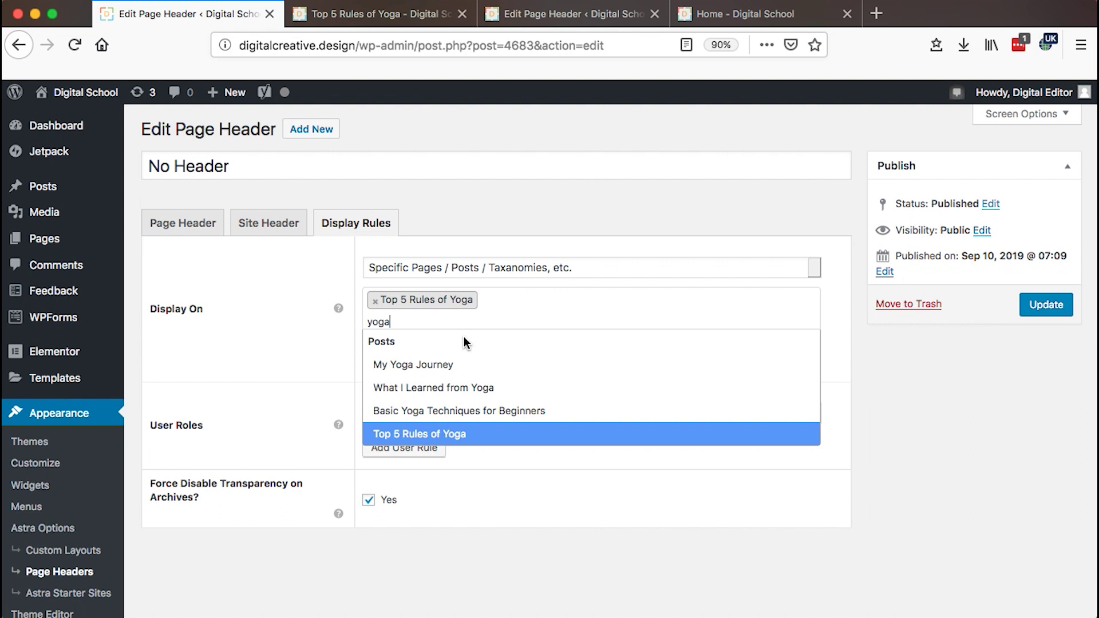
pyautogui.click(452, 363)
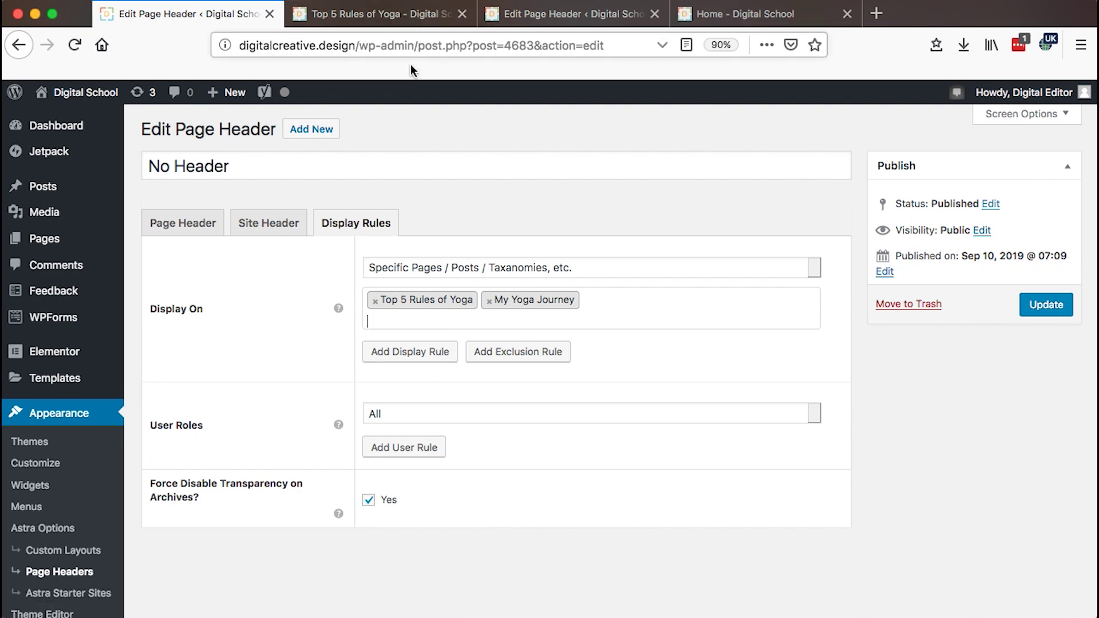
pyautogui.click(330, 13)
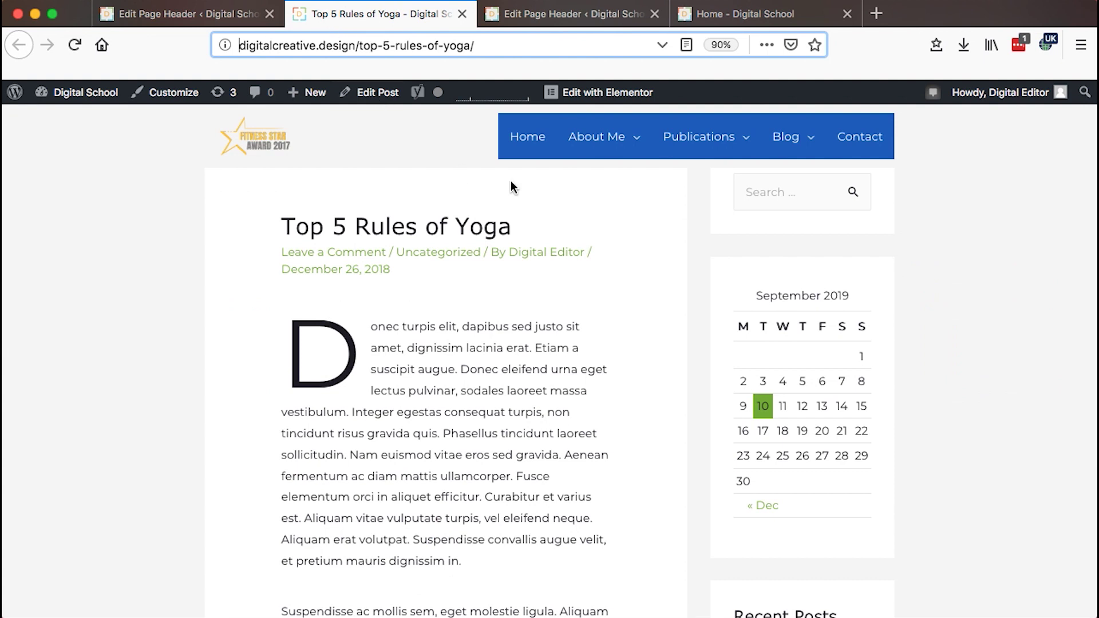
# - Open the My Yoga Journey post from Recent Posts in a separate tab and check its current header
pyautogui.scroll(-2, 519, 386)
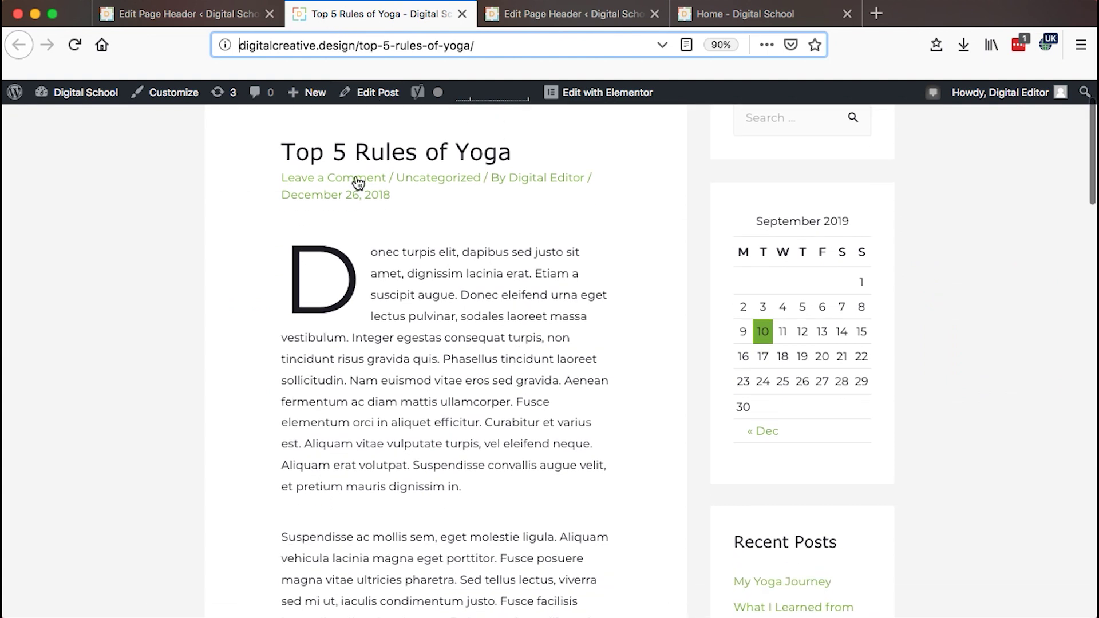
pyautogui.scroll(-2, 495, 420)
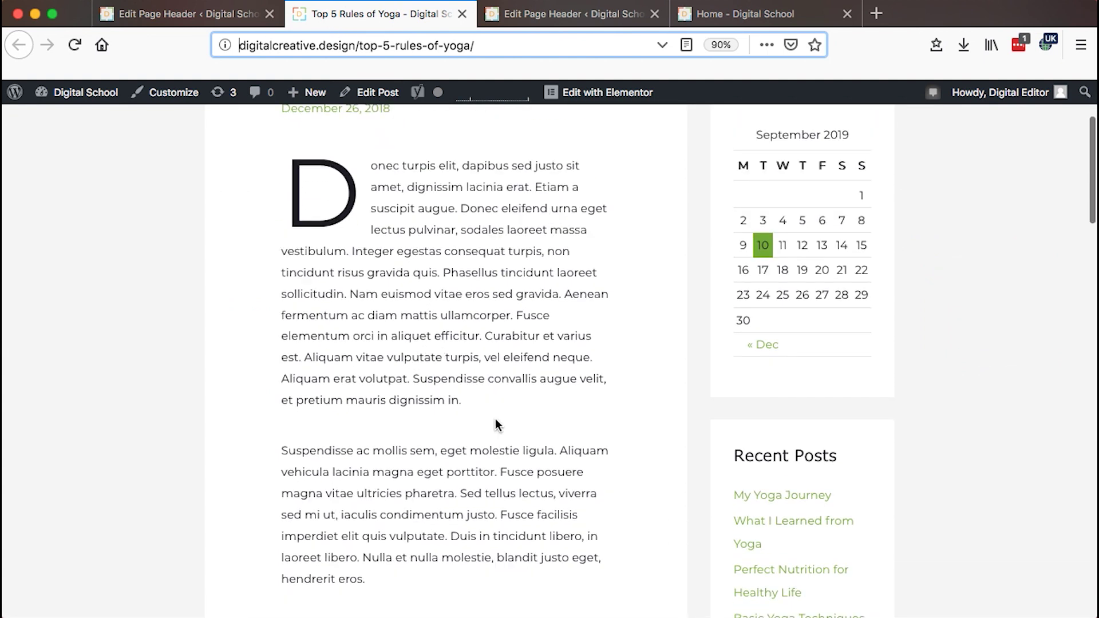
pyautogui.keyDown('super'); pyautogui.click(775, 496); pyautogui.keyUp('super')
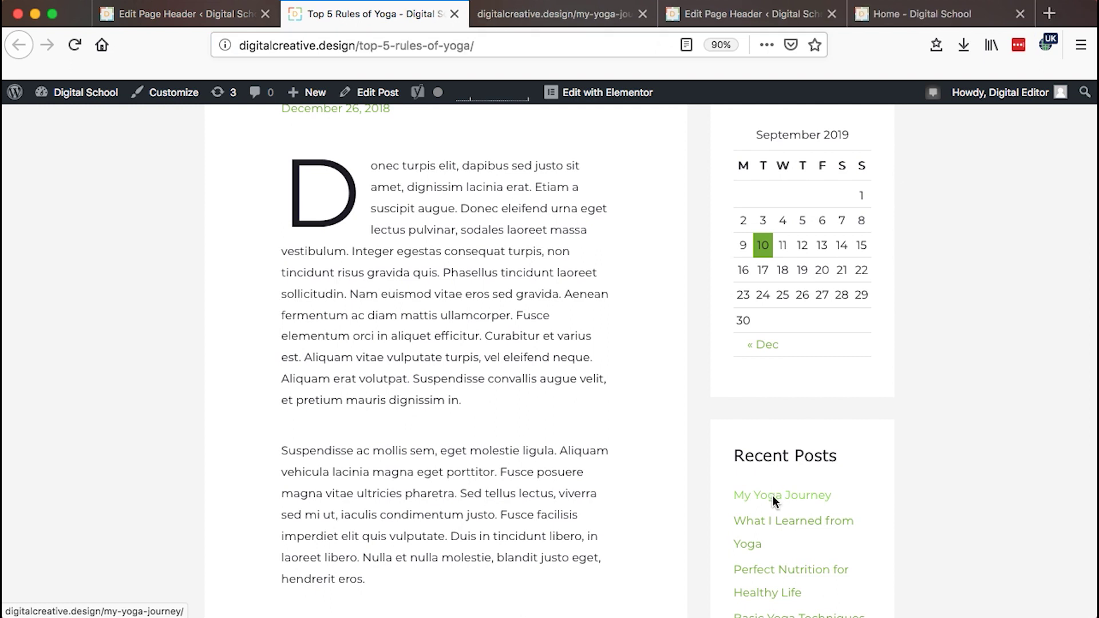
pyautogui.click(554, 16)
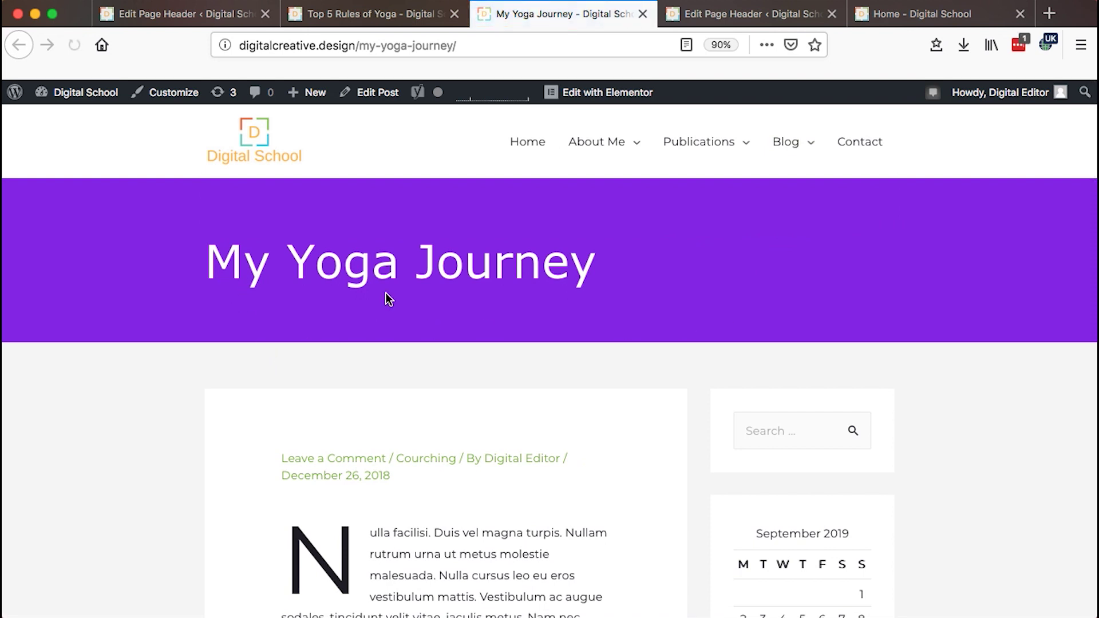
# - Save the No Header's updated display rules and compare the reloaded My Yoga Journey post with the Top 5 Rules of Yoga post
pyautogui.click(195, 22)
pyautogui.click(1042, 304)
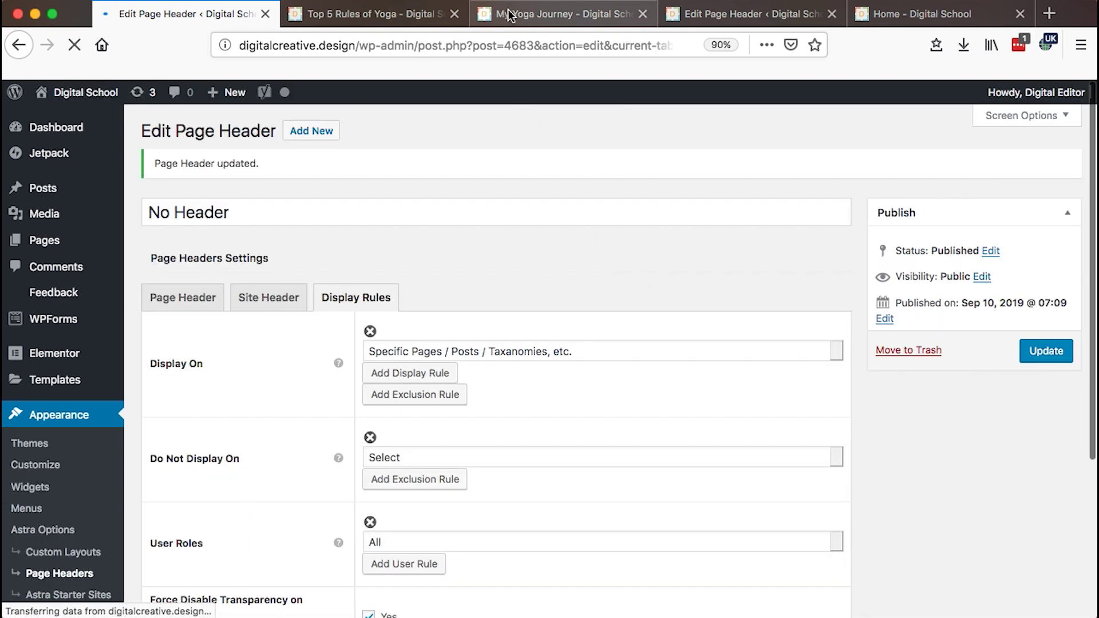
pyautogui.click(509, 15)
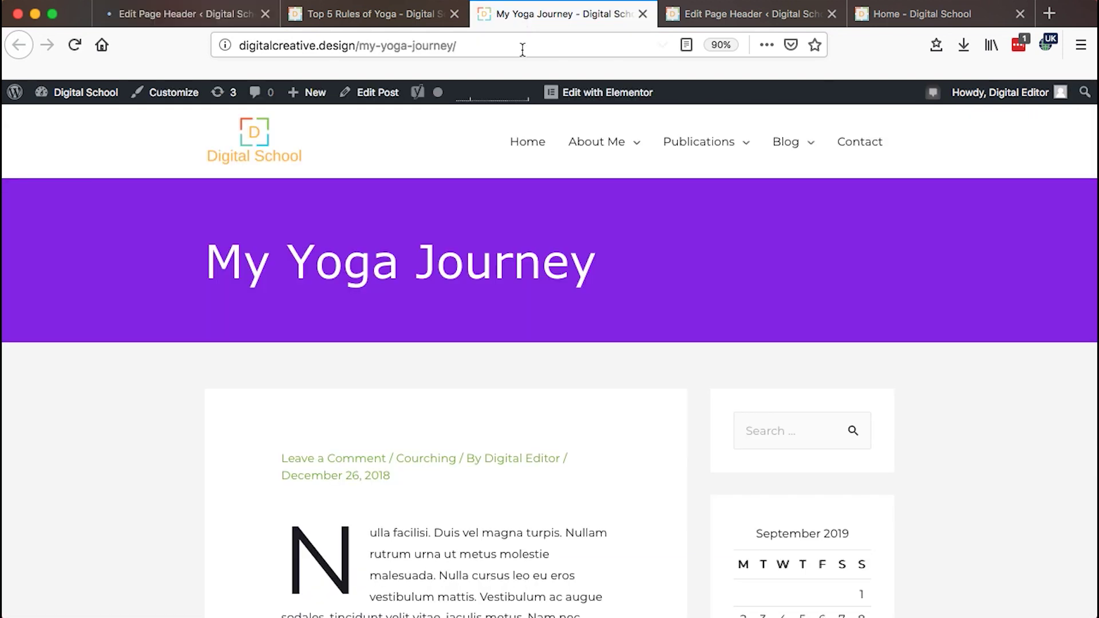
pyautogui.click(66, 47)
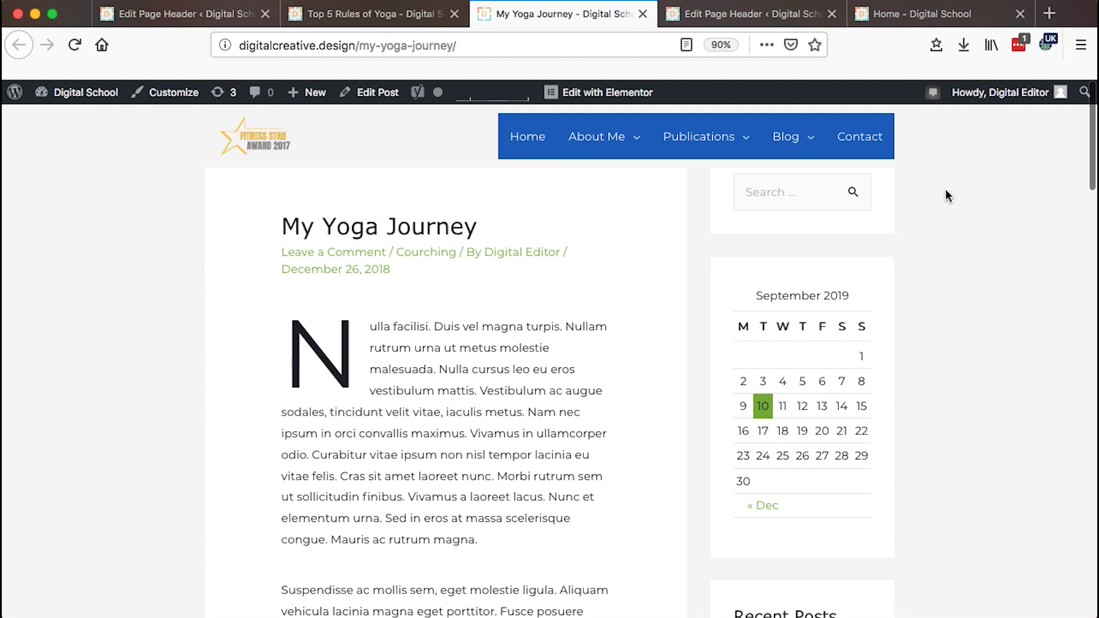
pyautogui.click(346, 17)
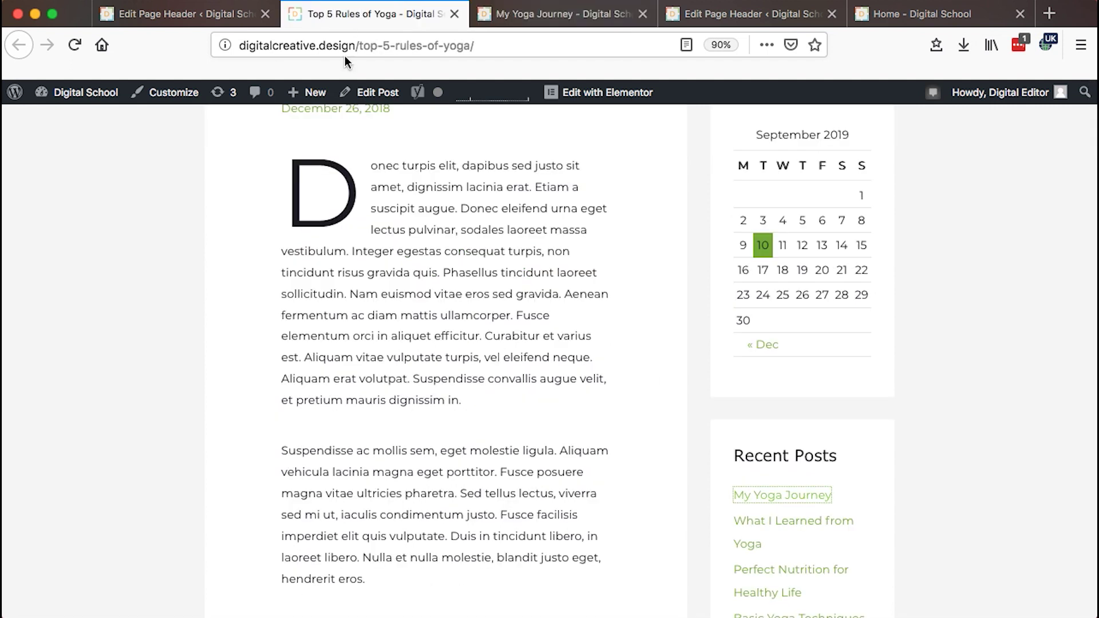
pyautogui.scroll(3, 410, 312)
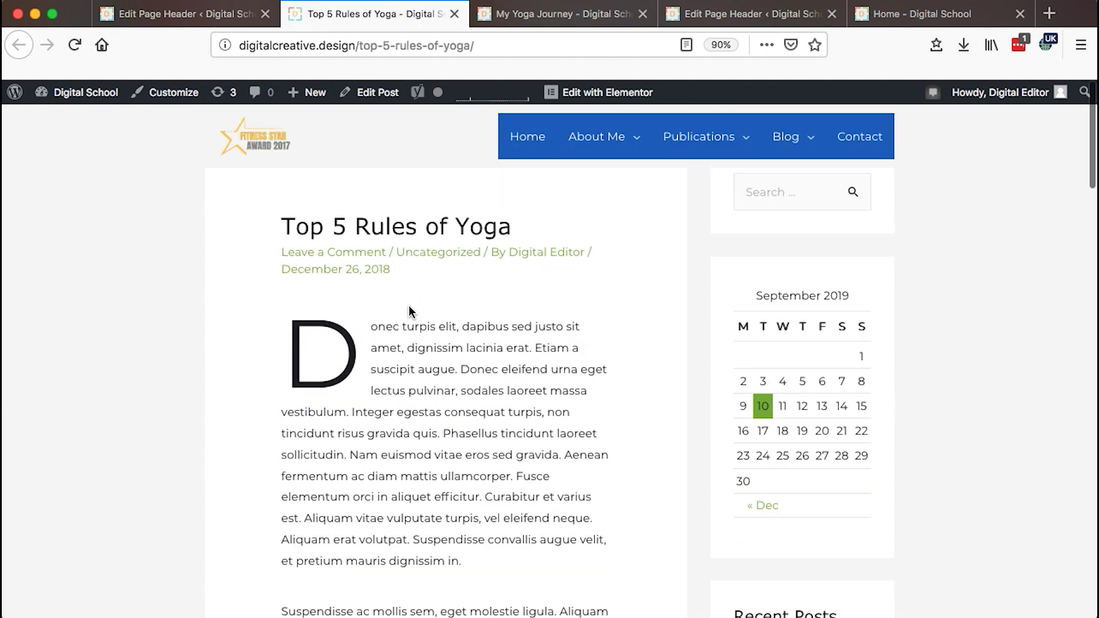
# - Review the No Header's display targets and User Roles options, keeping the role set to All
pyautogui.click(166, 20)
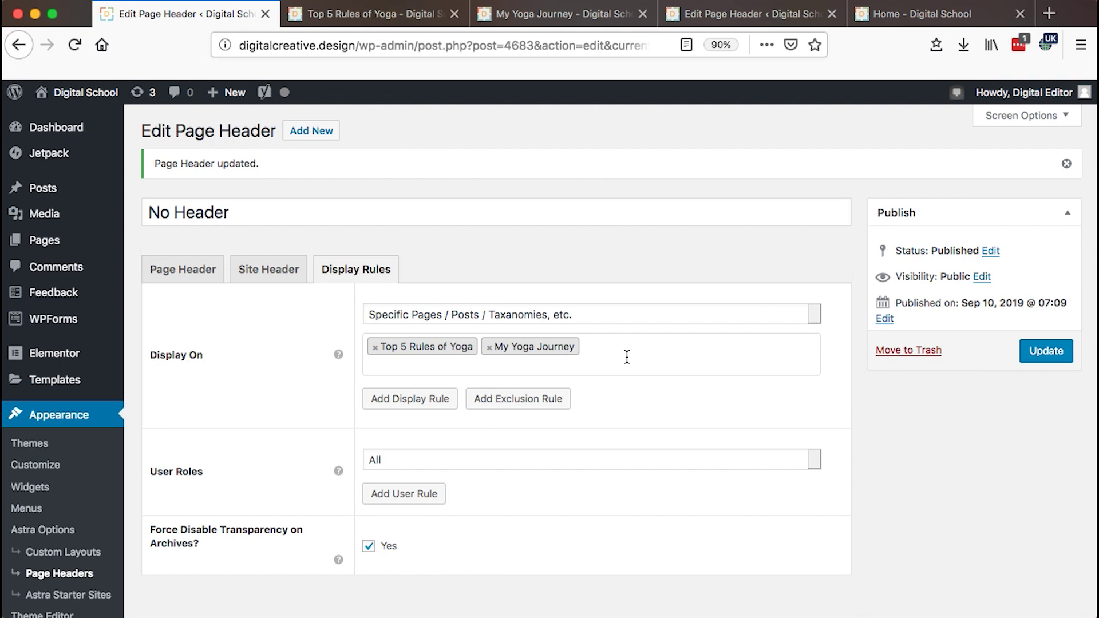
pyautogui.scroll(-5, 627, 357)
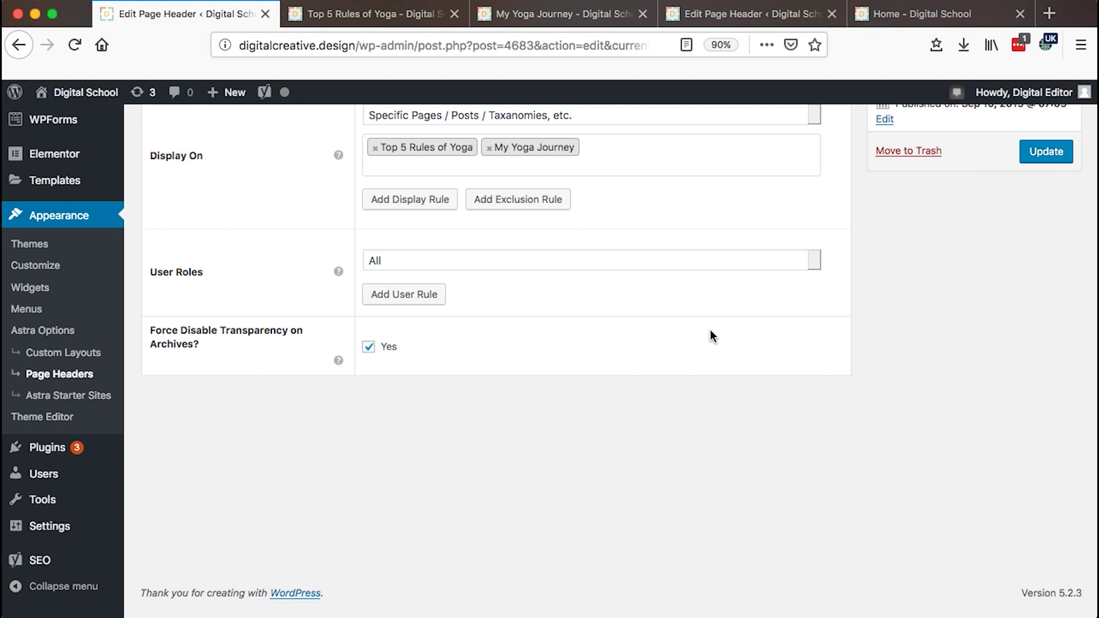
pyautogui.click(669, 264)
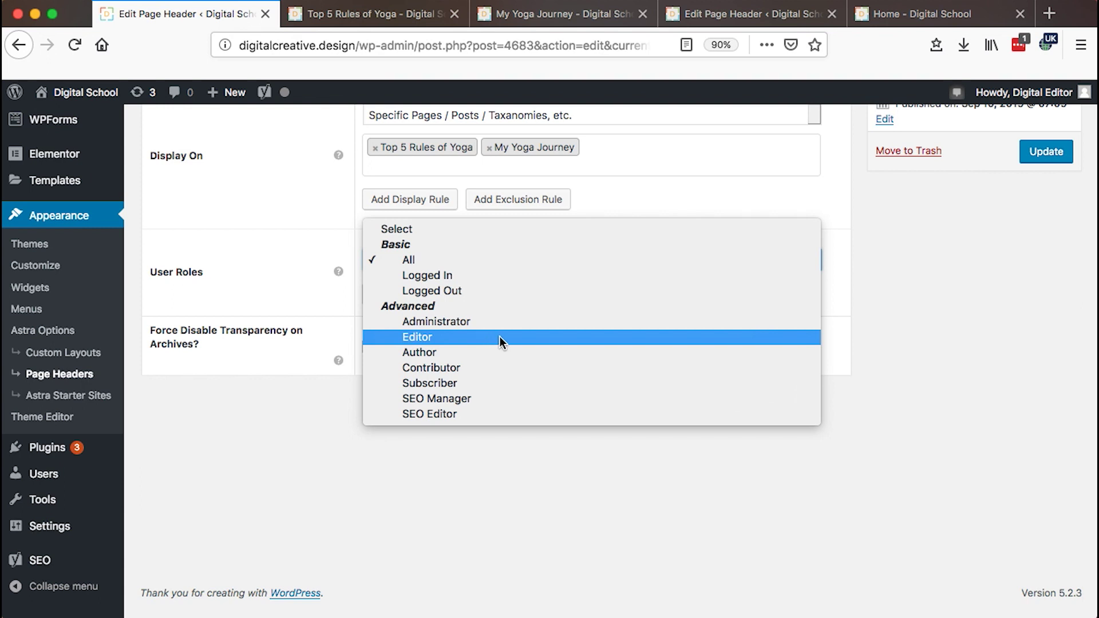
pyautogui.click(945, 255)
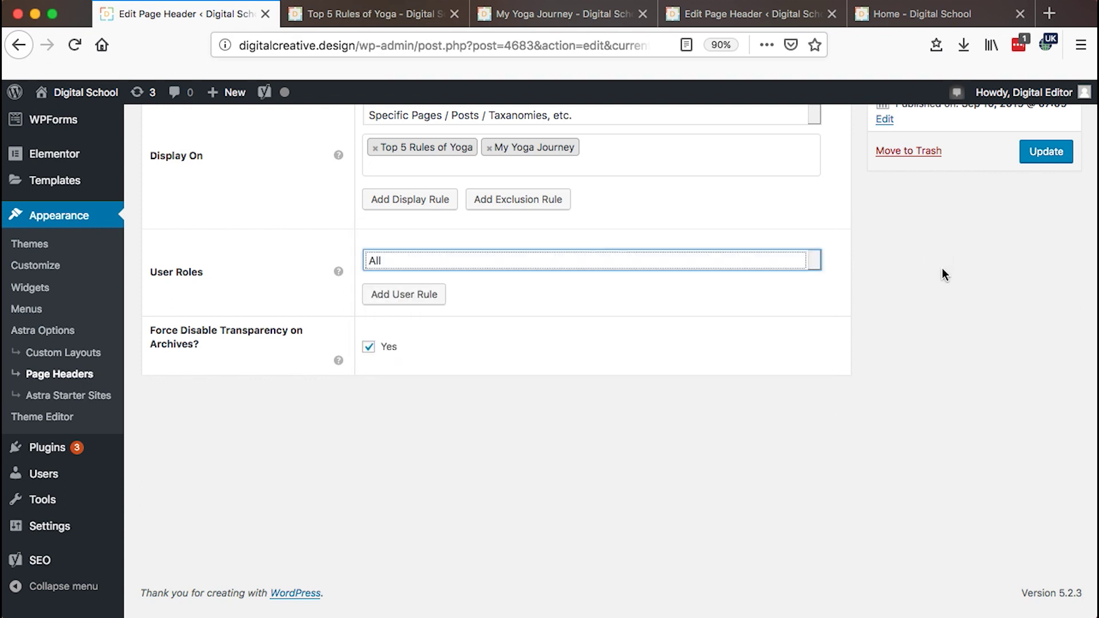
pyautogui.scroll(2, 939, 272)
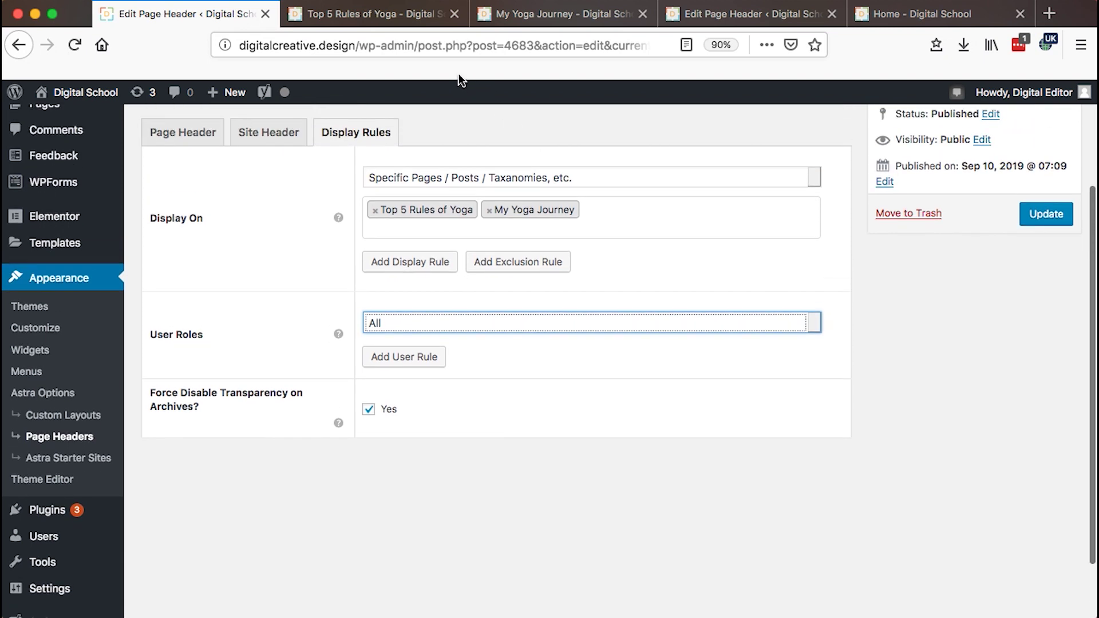
# - Compare the No Header's page header layout with the Top 5 Rules of Yoga post and the site's home page
pyautogui.click(363, 18)
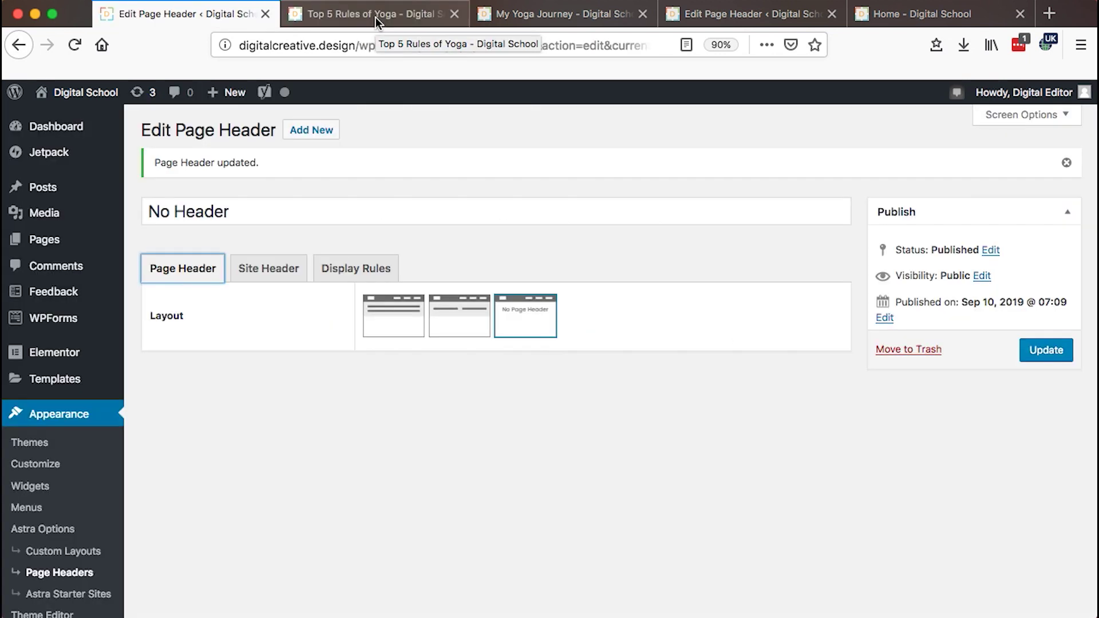
pyautogui.click(376, 17)
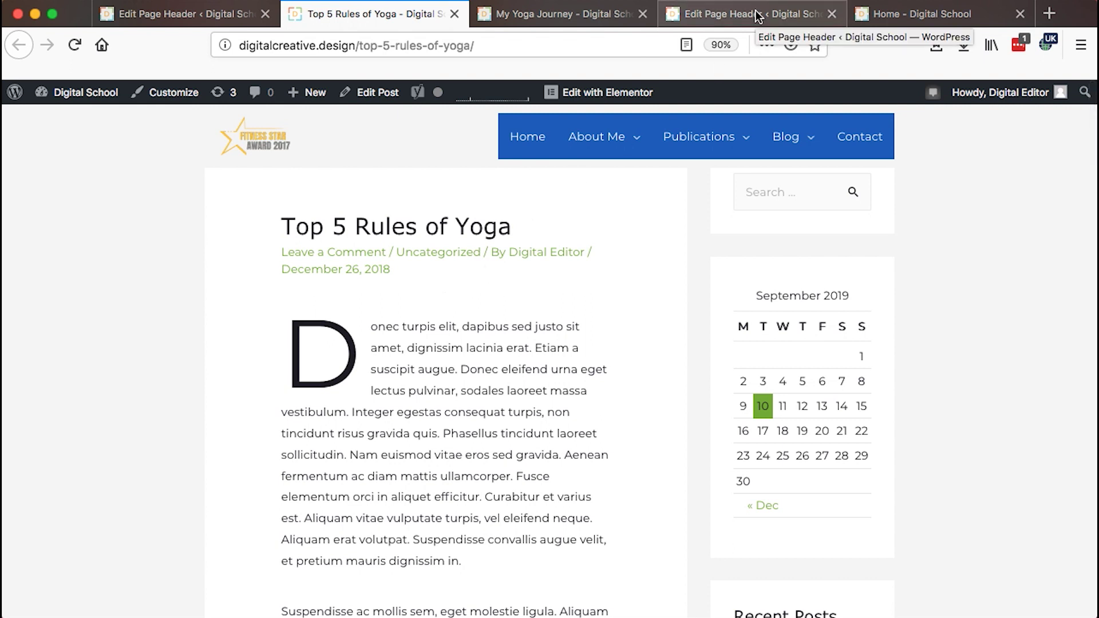
pyautogui.click(917, 13)
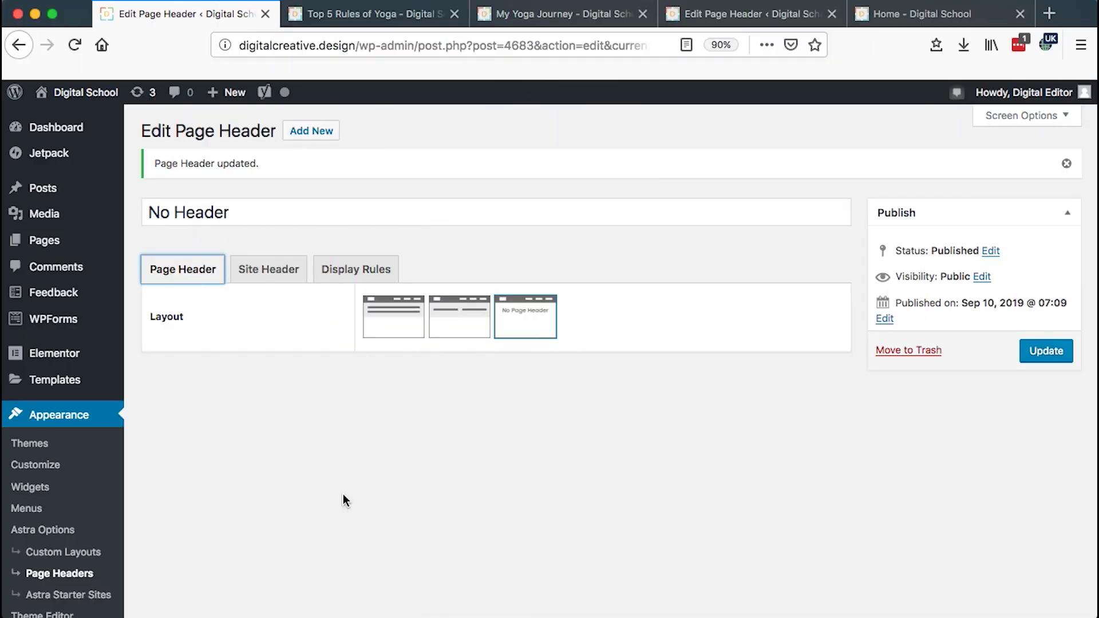
# - Leave the No Header editor for the WordPress dashboard and dismiss the Jetpack performance and speed notice
pyautogui.scroll(-2, 342, 493)
pyautogui.scroll(2, 342, 493)
pyautogui.moveTo(56, 135)
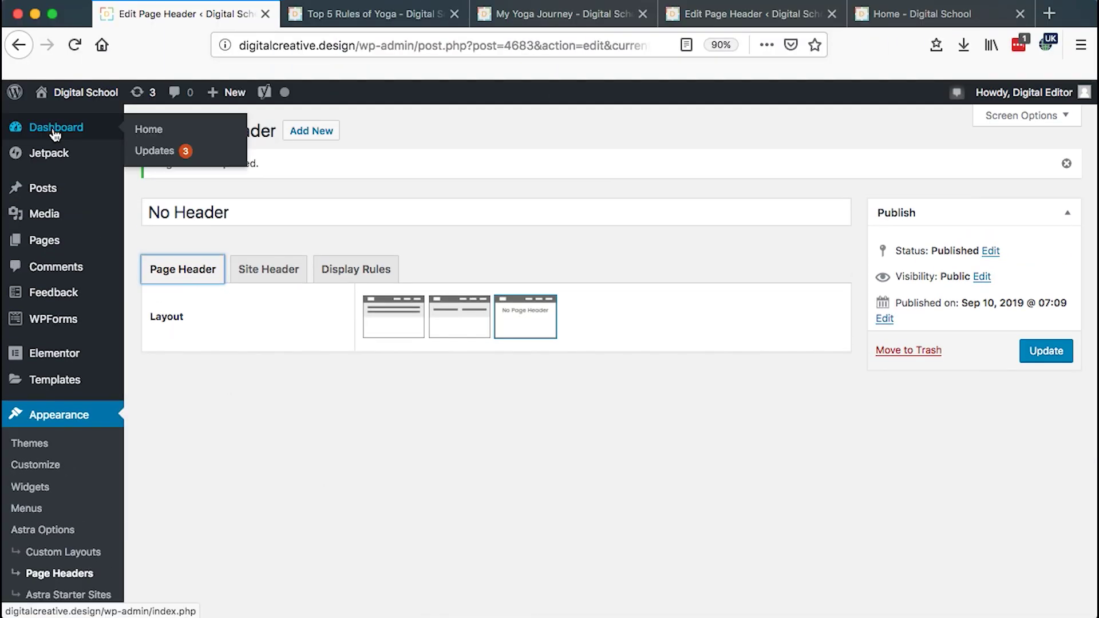
pyautogui.click(310, 503)
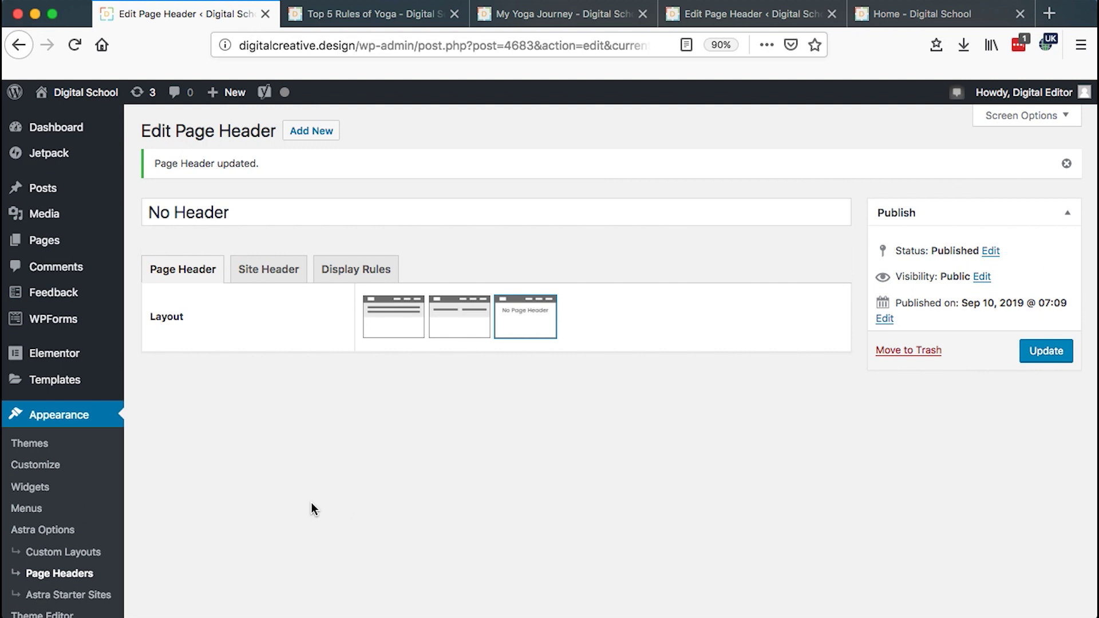
pyautogui.click(69, 134)
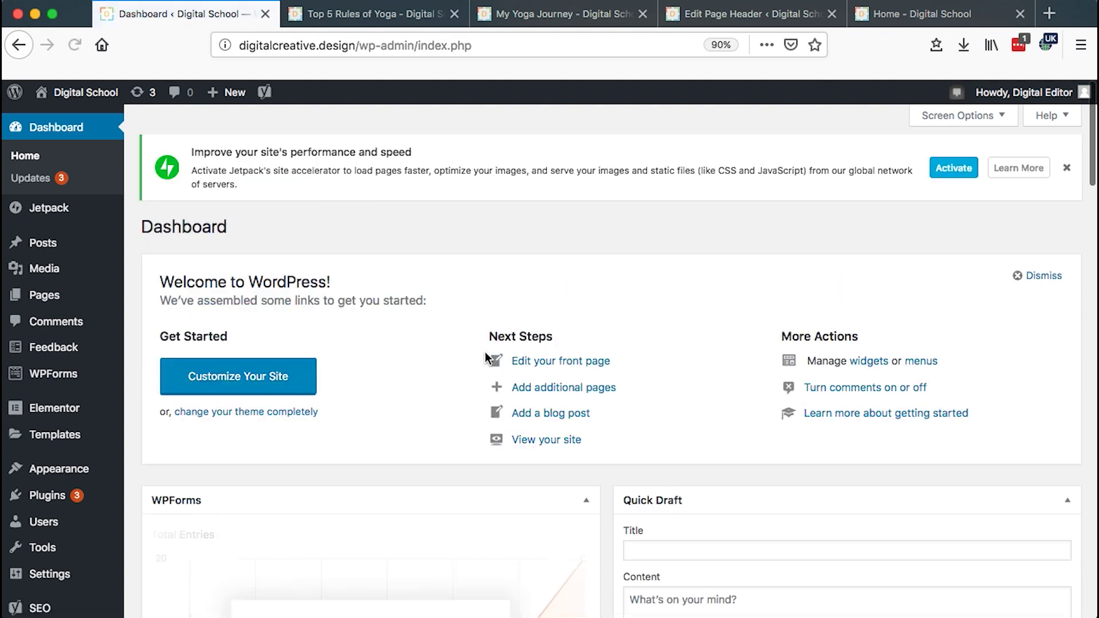
pyautogui.click(1068, 170)
# - Look through the Digital School home page from its header to the yoga class sections and back
pyautogui.scroll(-5, 697, 189)
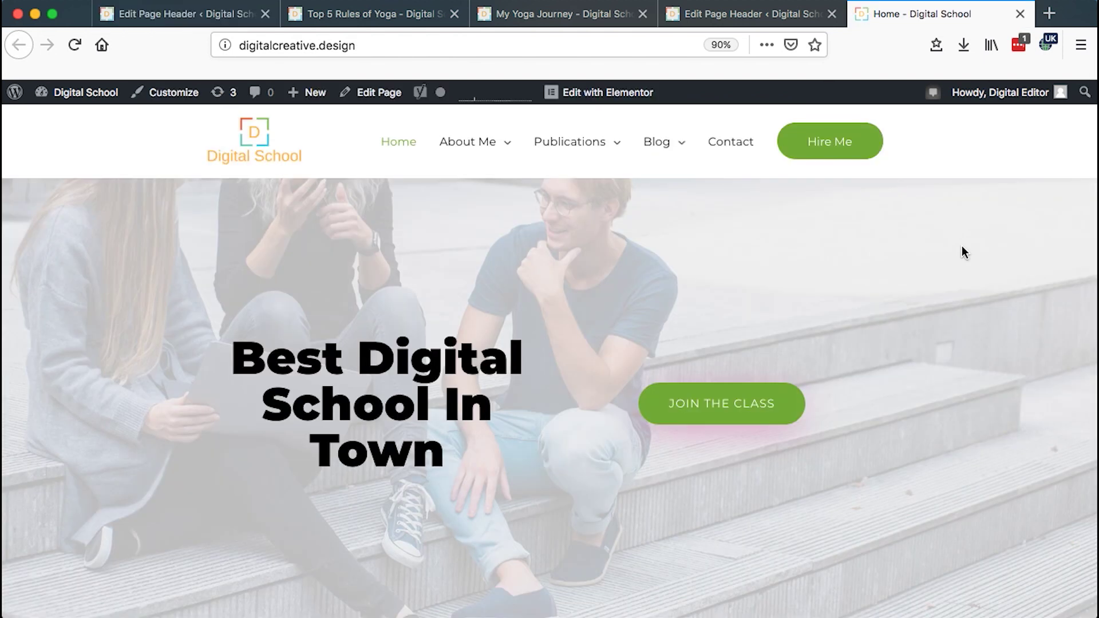
pyautogui.scroll(-10, 962, 247)
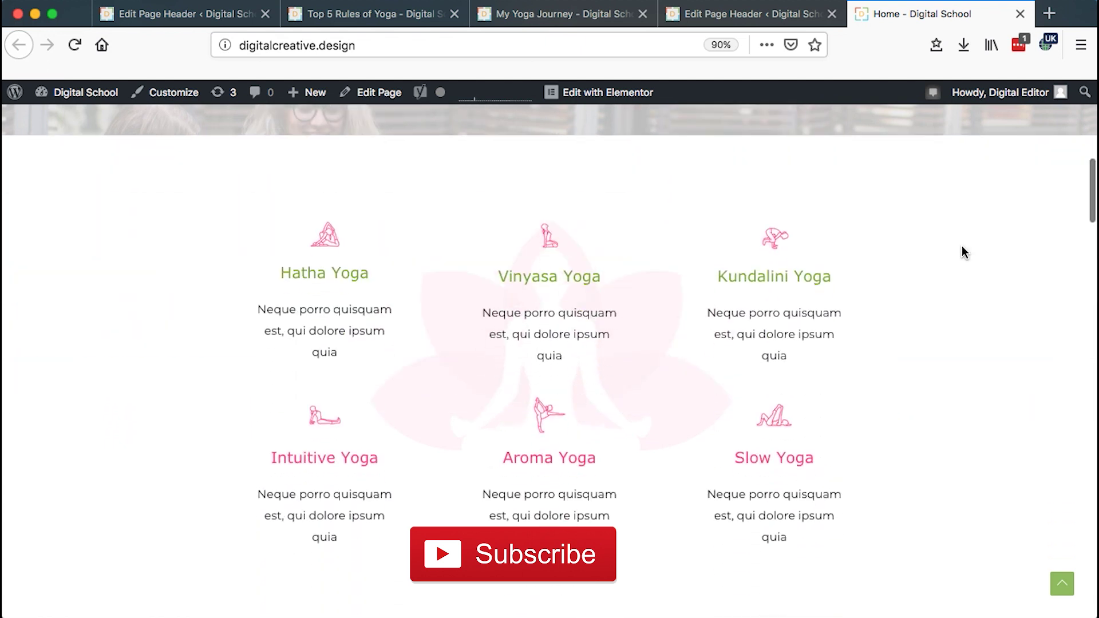
pyautogui.scroll(10, 962, 246)
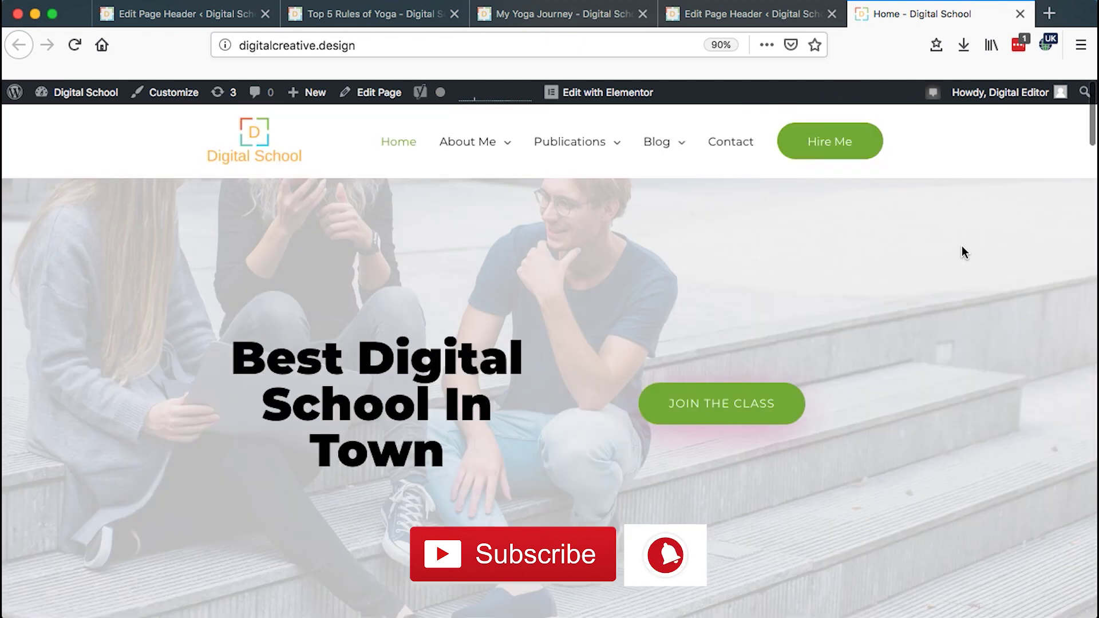